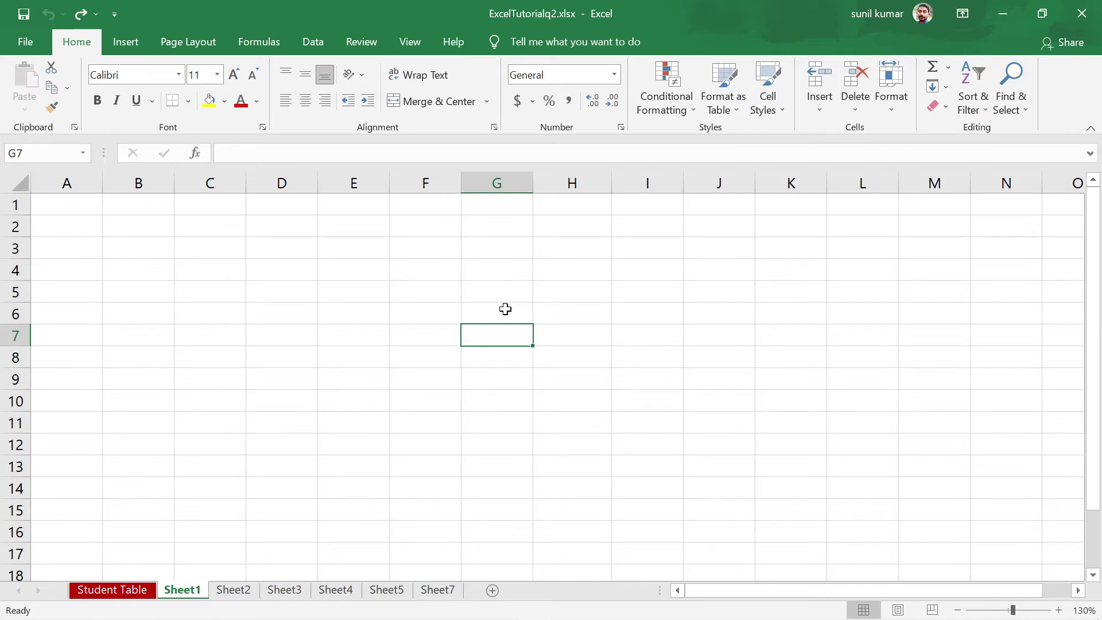
# Step: Look over the Home > Format options, then switch to the Student Table sheet
pyautogui.click(896, 115)
pyautogui.moveTo(934, 281)
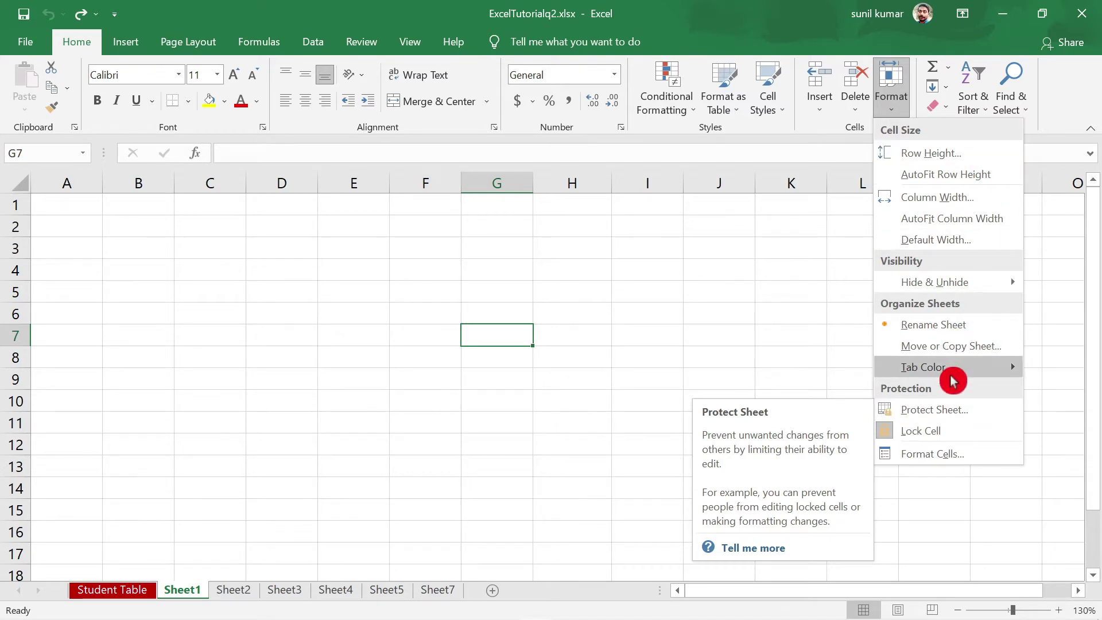
pyautogui.click(637, 287)
pyautogui.click(106, 596)
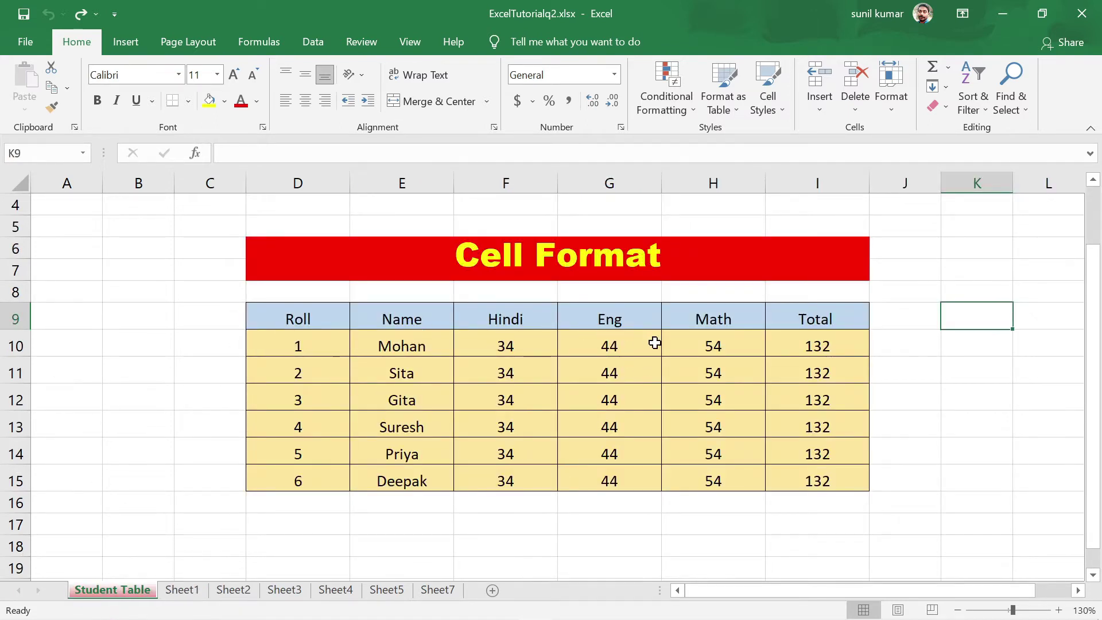
# Step: Select the marks table D9:I15, then pick empty cell J10 and open Home > Format
pyautogui.moveTo(291, 316); pyautogui.dragTo(812, 473)
pyautogui.click(572, 414)
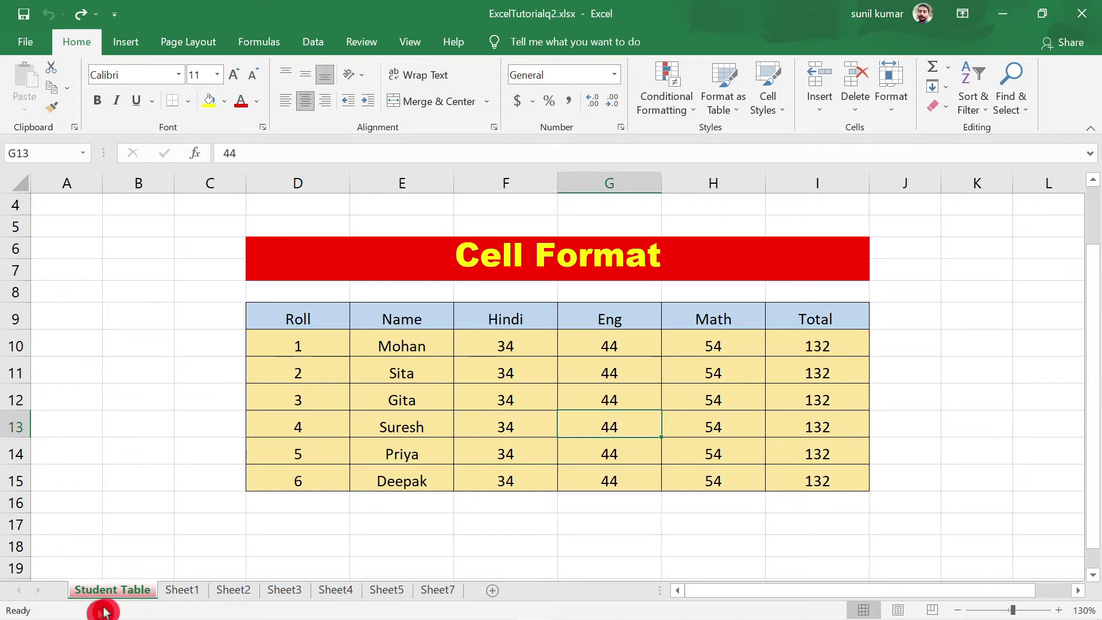
pyautogui.click(899, 348)
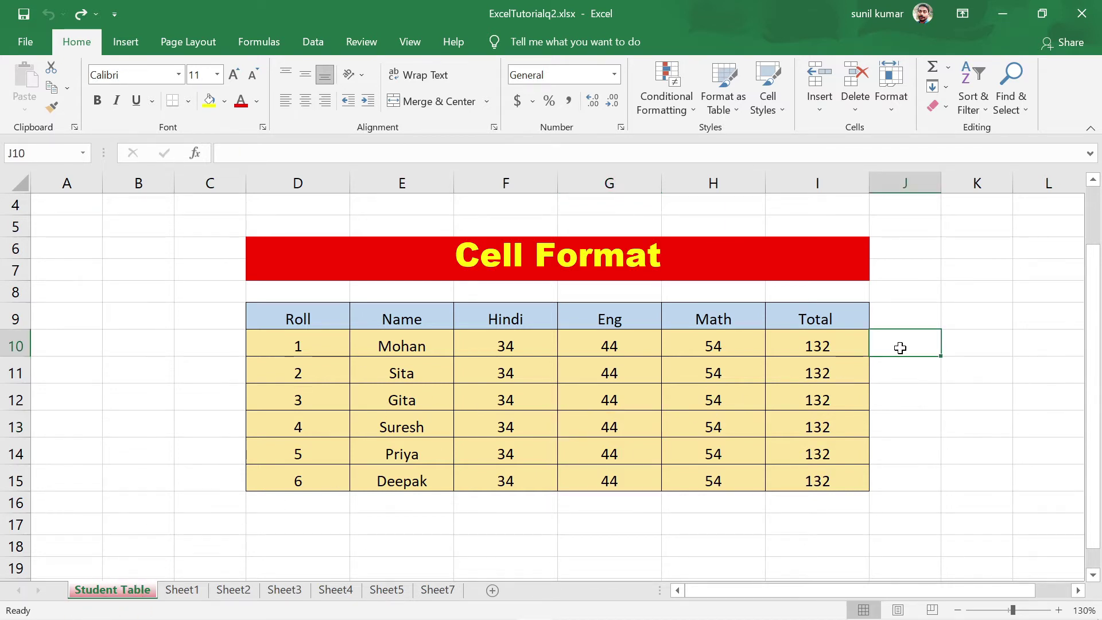
pyautogui.click(898, 111)
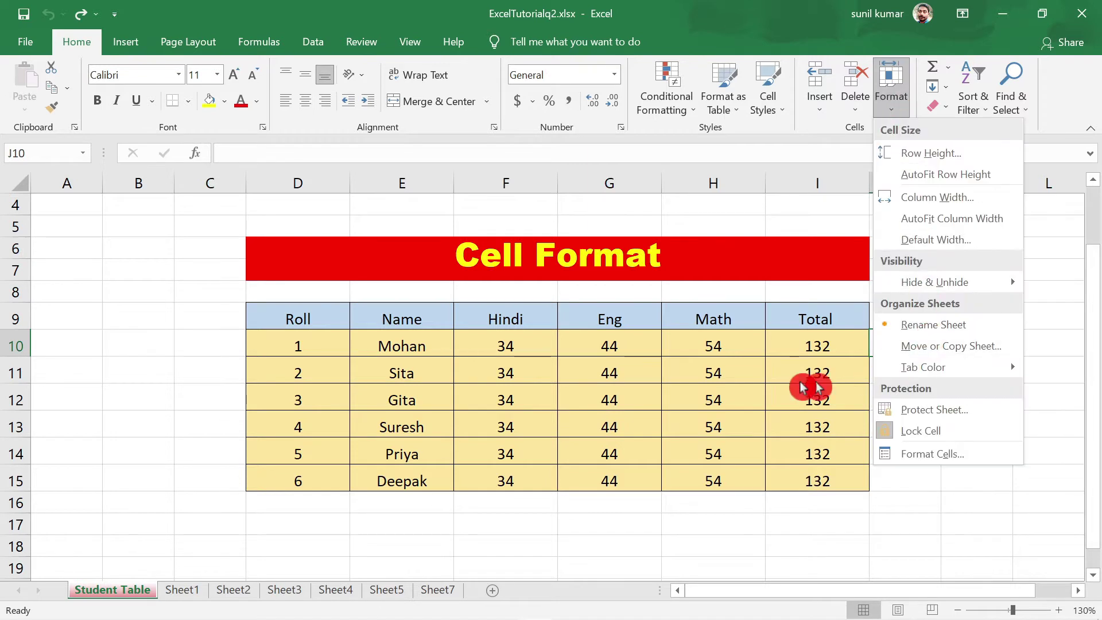
# Step: Close the Format options list by clicking on the marks sheet
pyautogui.click(637, 392)
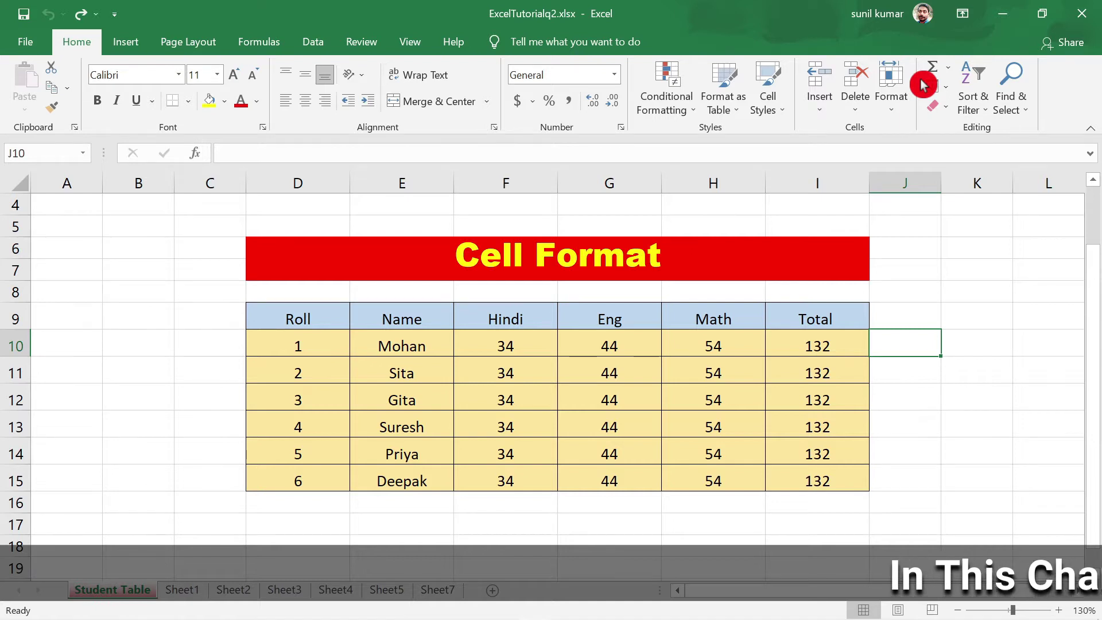
# Step: Check I10's SUM formula, then delete the six 132 totals in I10:I15
pyautogui.moveTo(815, 346); pyautogui.dragTo(836, 477)
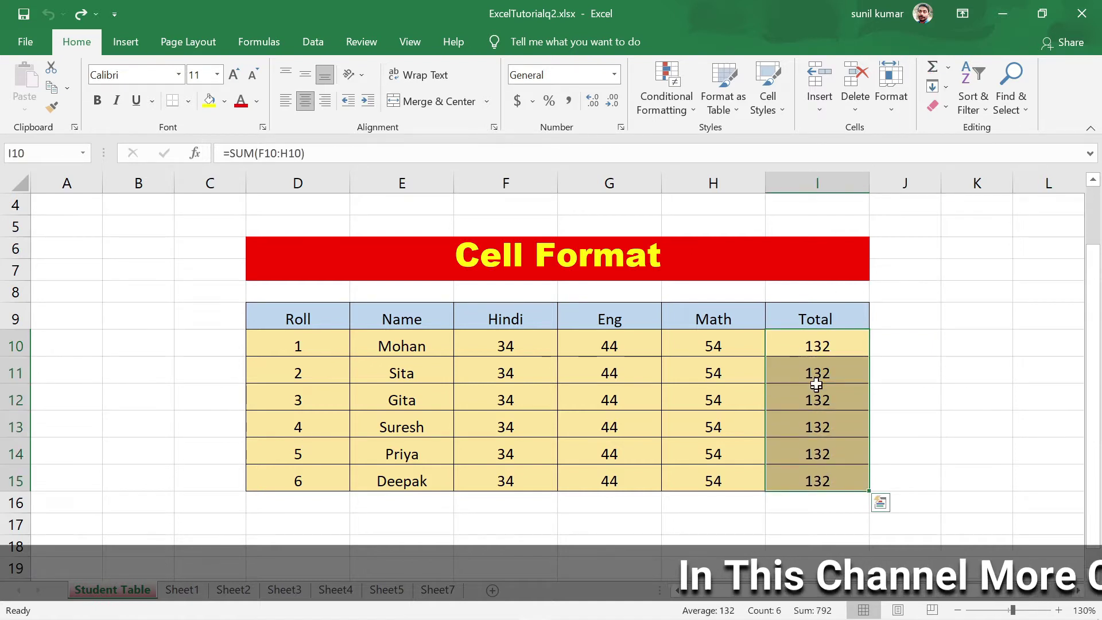
pyautogui.click(825, 339)
pyautogui.moveTo(493, 346)
pyautogui.mouseDown()
pyautogui.moveTo(639, 369)
pyautogui.moveTo(724, 415)
pyautogui.moveTo(725, 476)
pyautogui.mouseUp()
pyautogui.moveTo(826, 344); pyautogui.dragTo(832, 473)
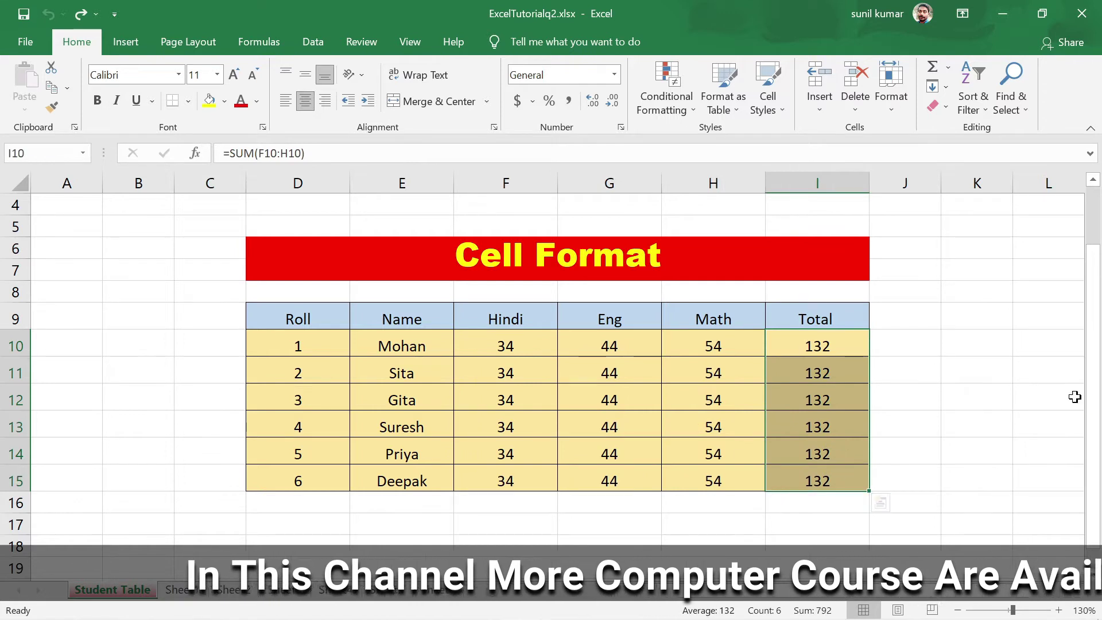
pyautogui.click(990, 376)
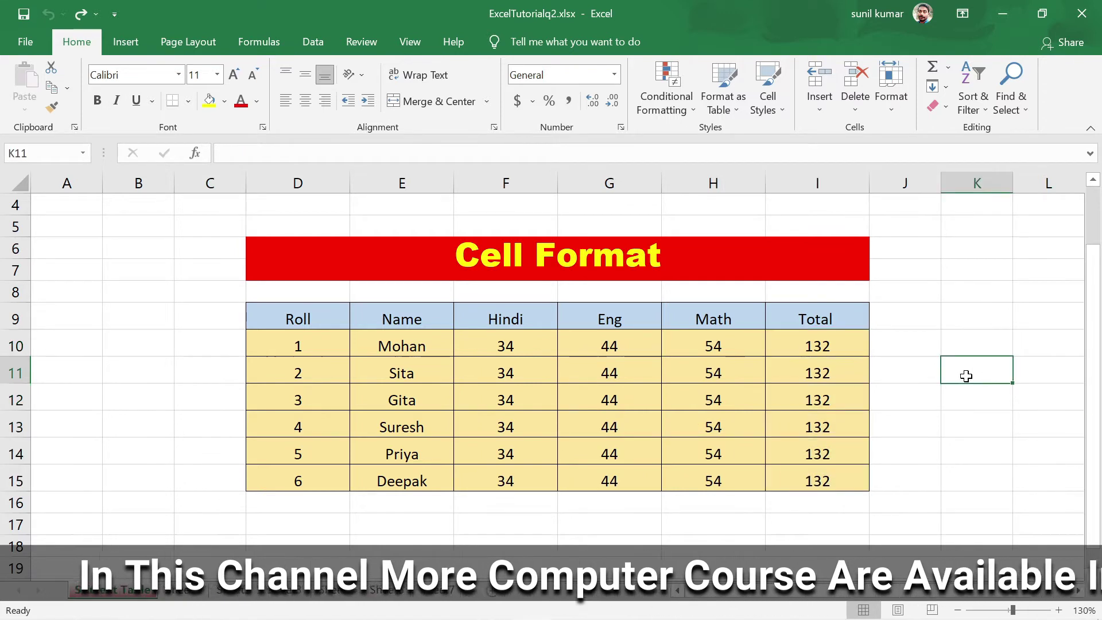
pyautogui.click(855, 355)
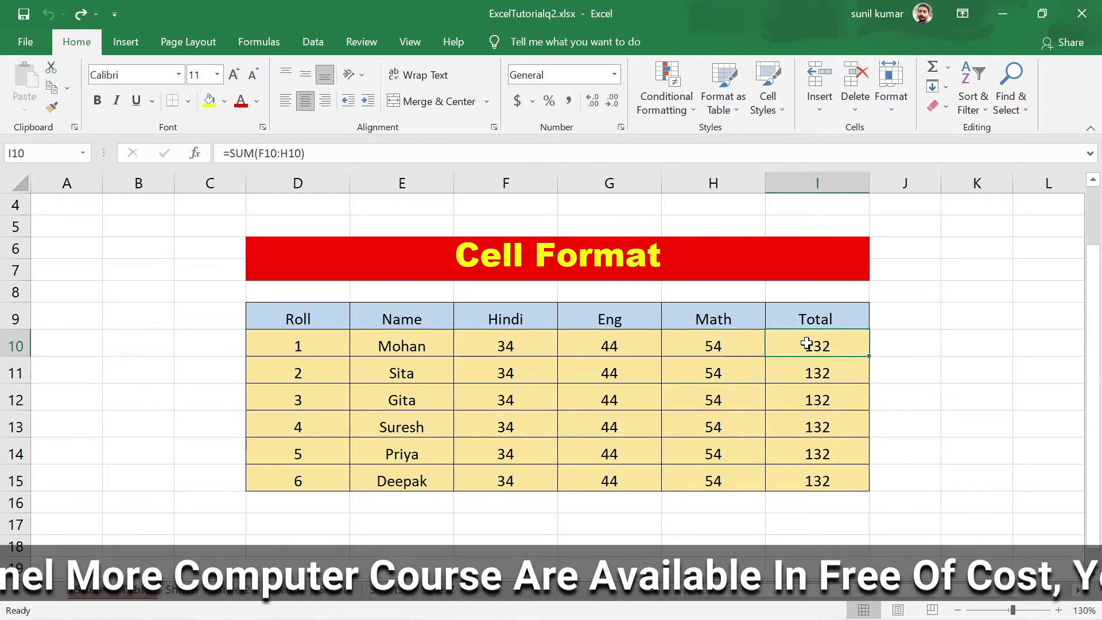
pyautogui.moveTo(807, 343); pyautogui.dragTo(805, 482)
pyautogui.press('Delete')
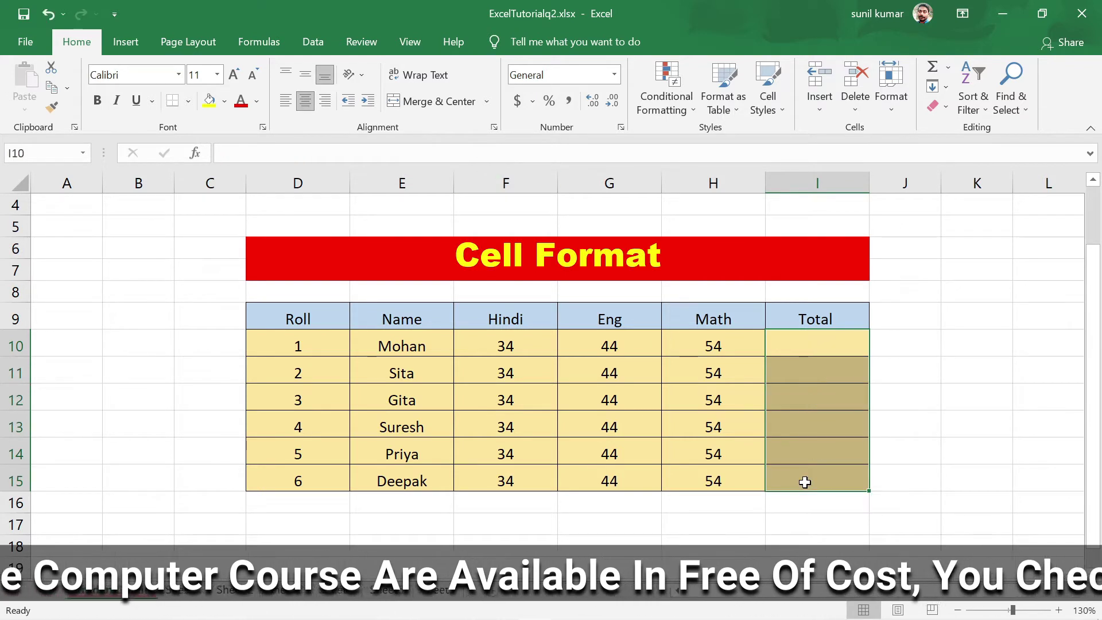
# Step: Change the Eng mark in G11 to 42 and the Hindi mark in F12 to 65
pyautogui.click(604, 363)
pyautogui.write('4')
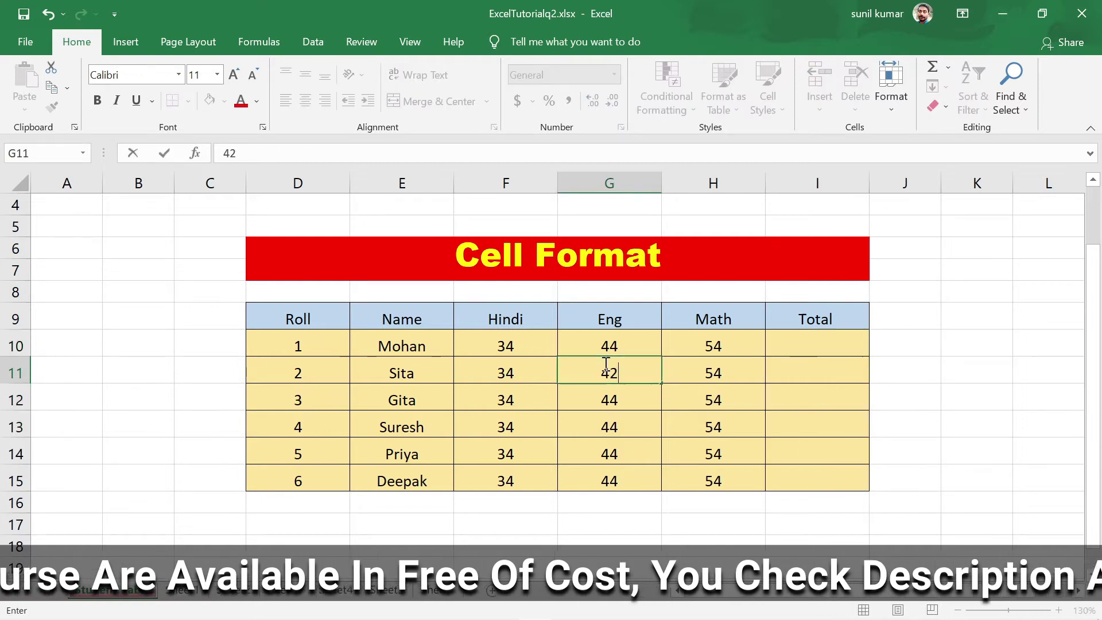
pyautogui.press('Return')
pyautogui.press('Left')
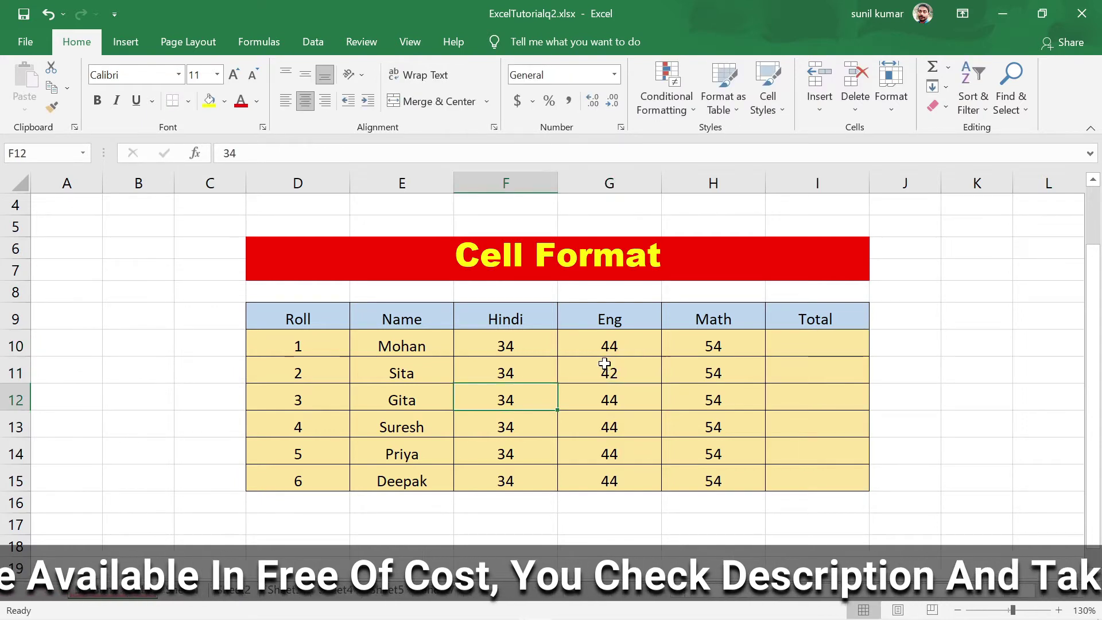
pyautogui.write('65')
pyautogui.press('Return')
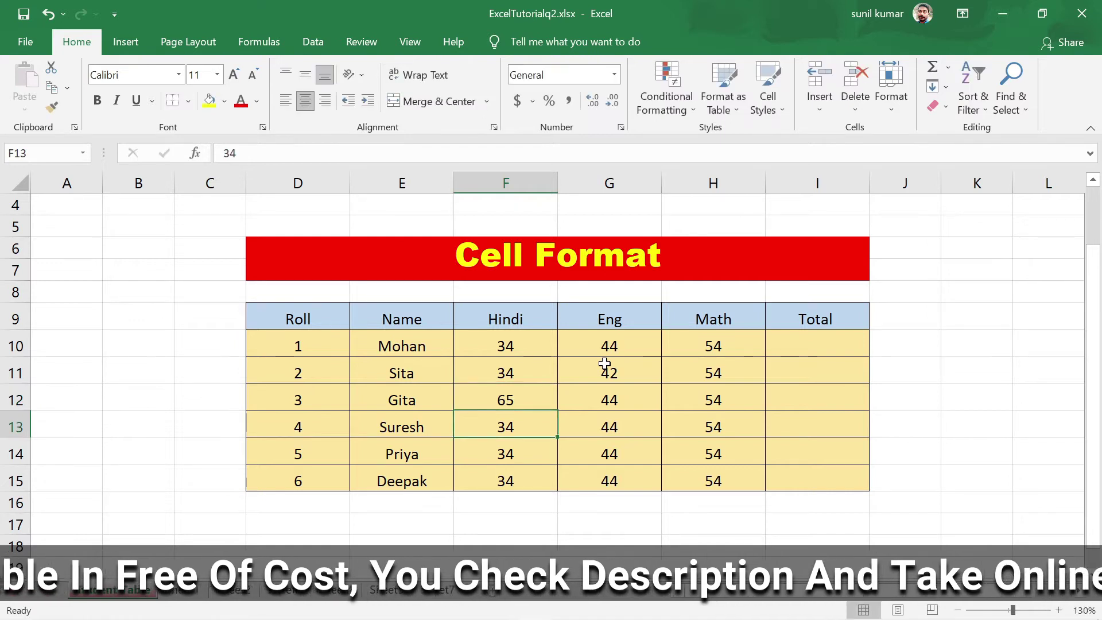
# Step: Enter 36 for Math in H13, and 89 and 3 for Eng in G14 and G15
pyautogui.press('Right')
pyautogui.press('Right')
pyautogui.write('3')
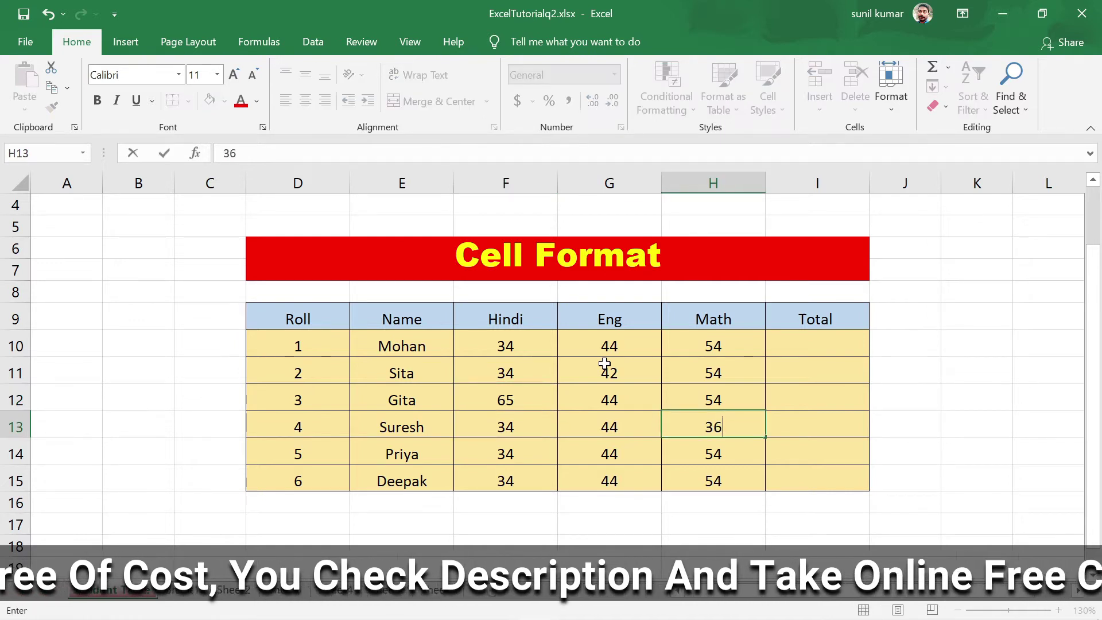
pyautogui.press('Return')
pyautogui.press('Left')
pyautogui.write('8')
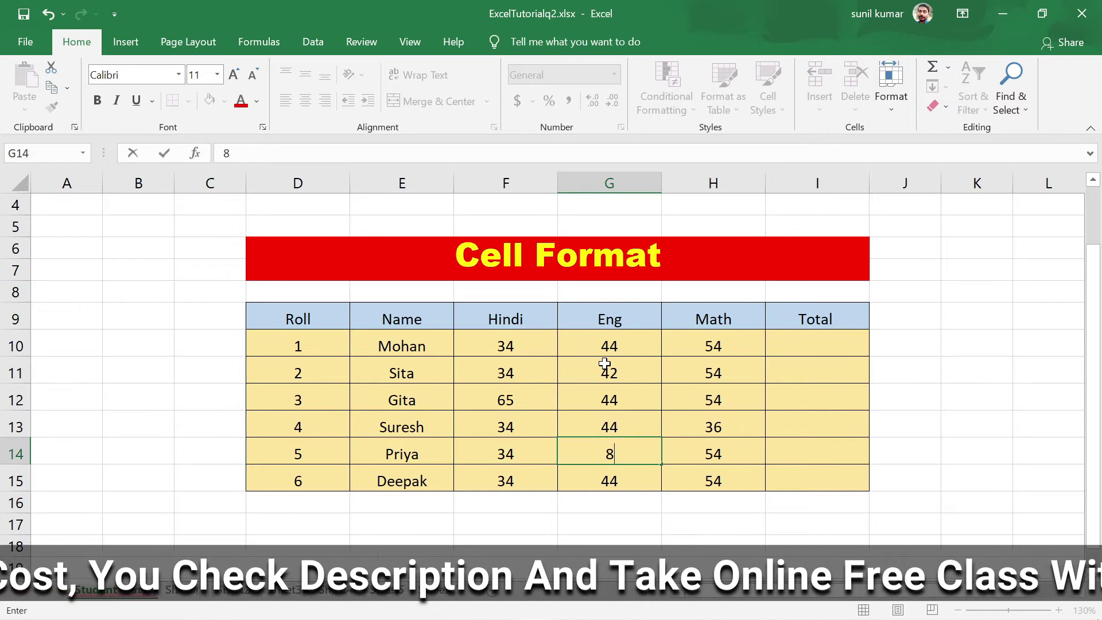
pyautogui.press('Return')
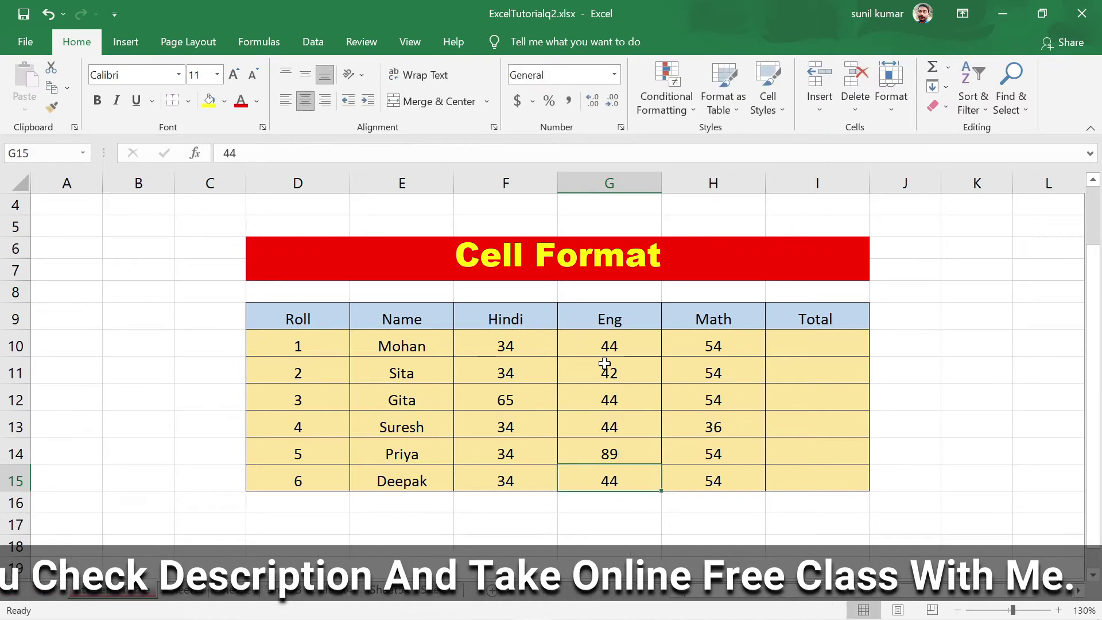
pyautogui.write('36')
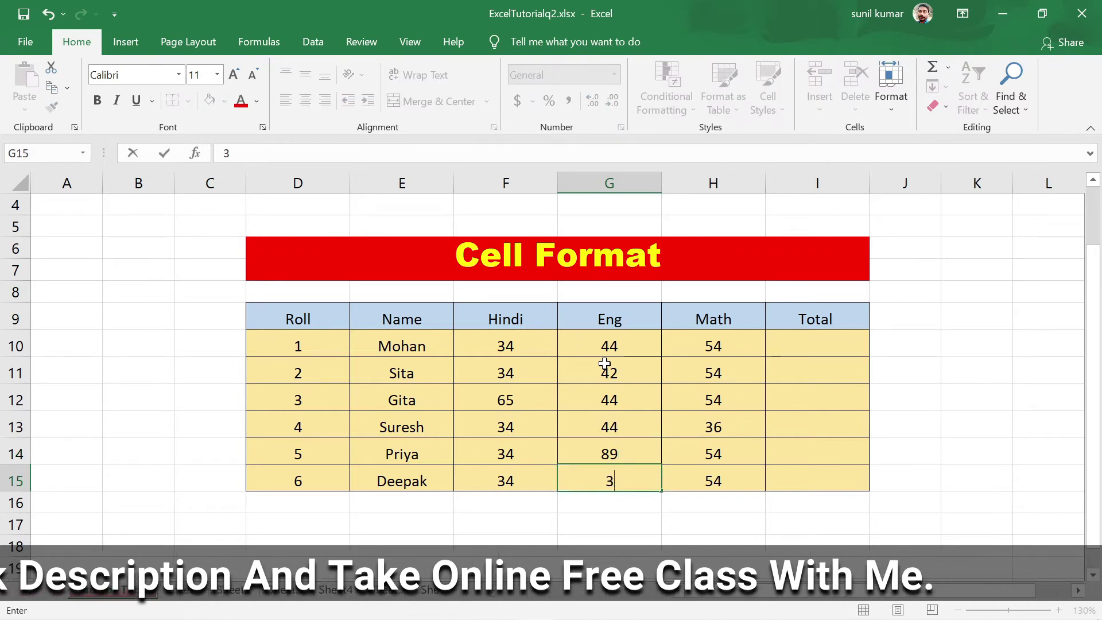
pyautogui.click(823, 373)
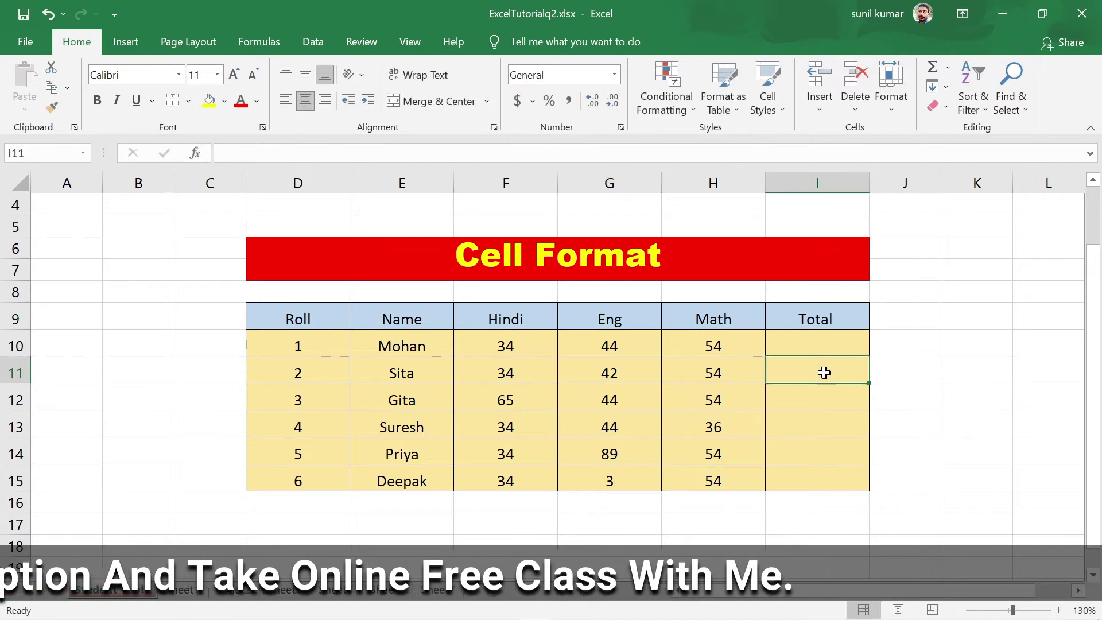
# Step: AutoSum row 10's marks F10:H10 into I10, giving 132
pyautogui.click(830, 339)
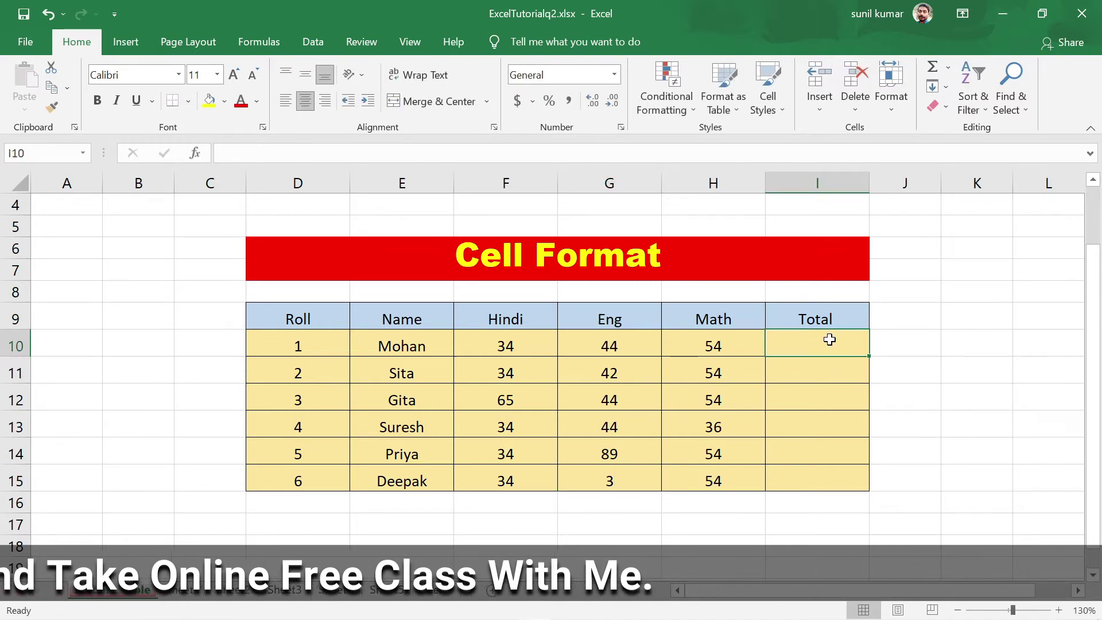
pyautogui.moveTo(464, 342); pyautogui.dragTo(711, 343)
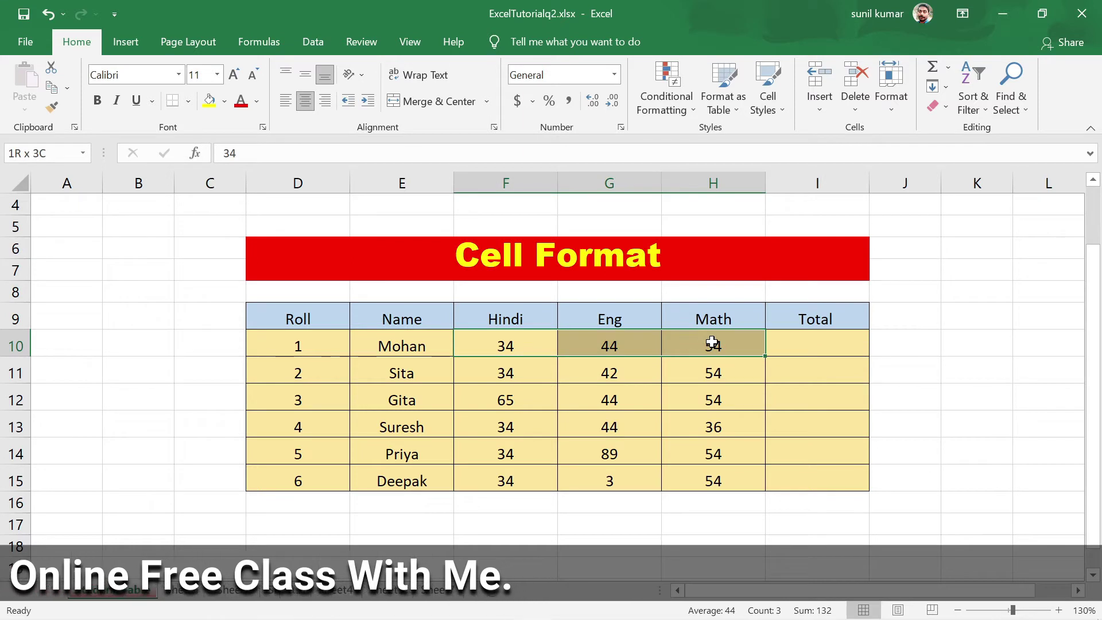
pyautogui.click(1031, 361)
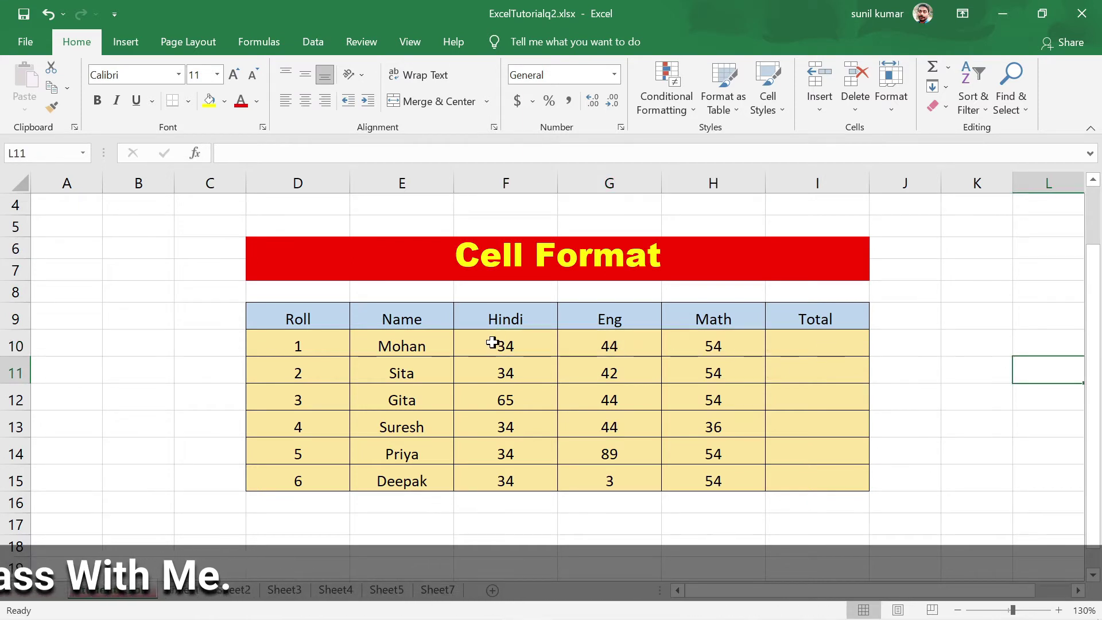
pyautogui.moveTo(490, 345); pyautogui.dragTo(686, 345)
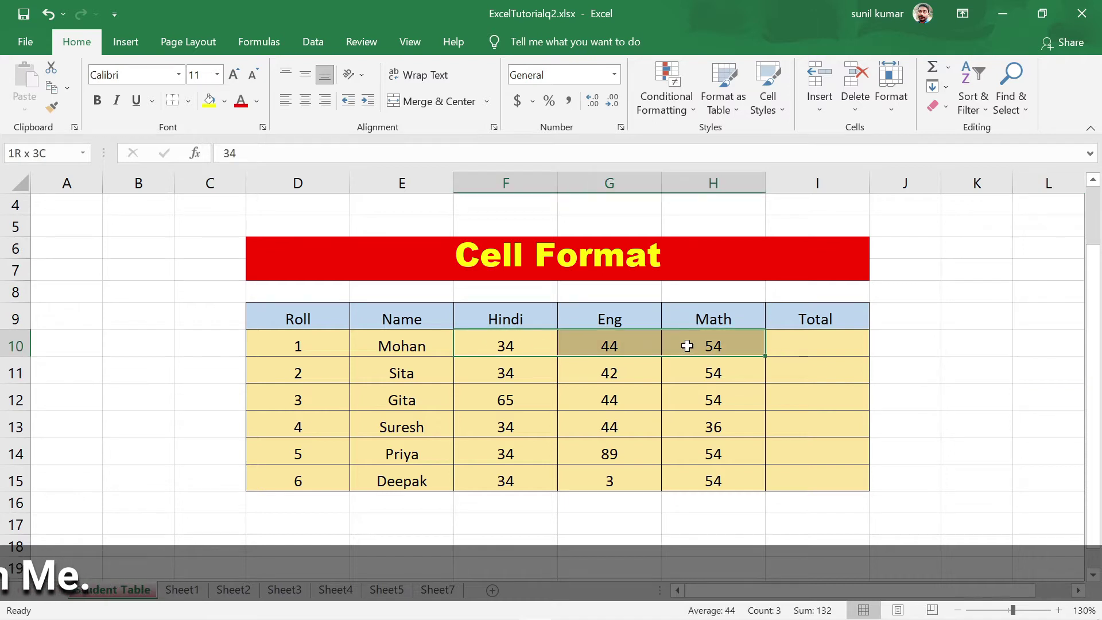
pyautogui.click(935, 68)
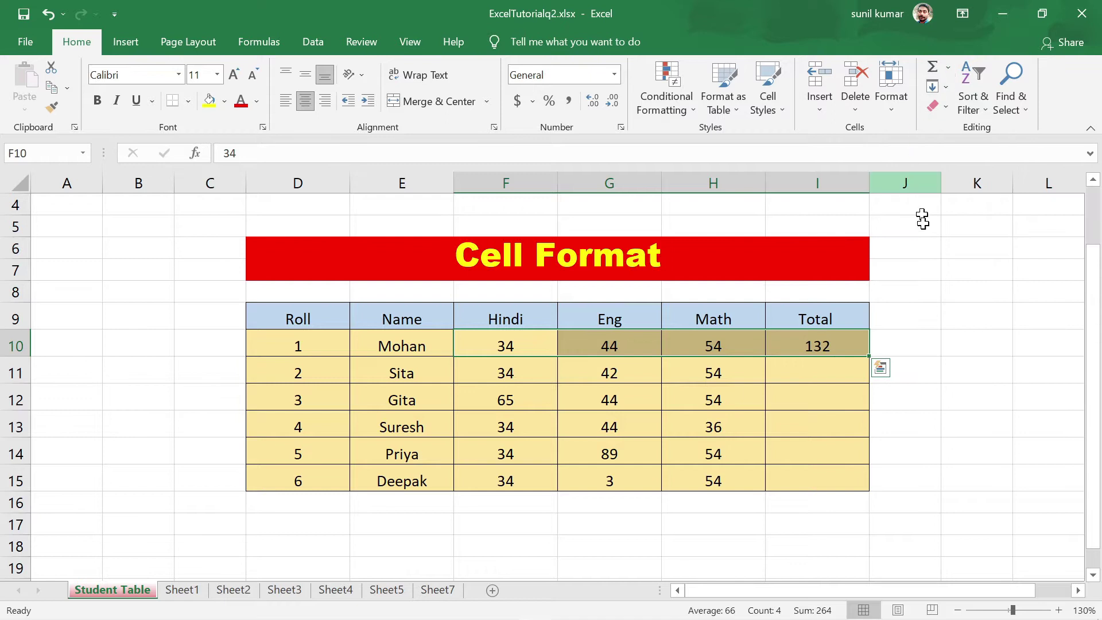
pyautogui.click(950, 369)
pyautogui.click(796, 344)
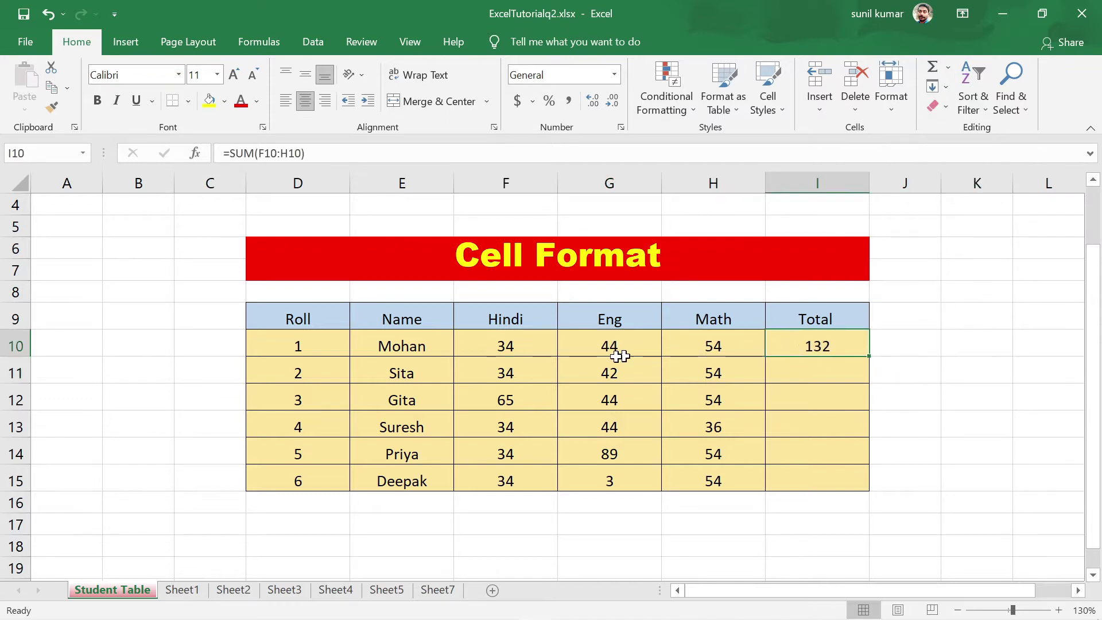
# Step: AutoSum row 11's marks into I11 (130) and row 15's into I15 (91)
pyautogui.moveTo(479, 374); pyautogui.dragTo(689, 372)
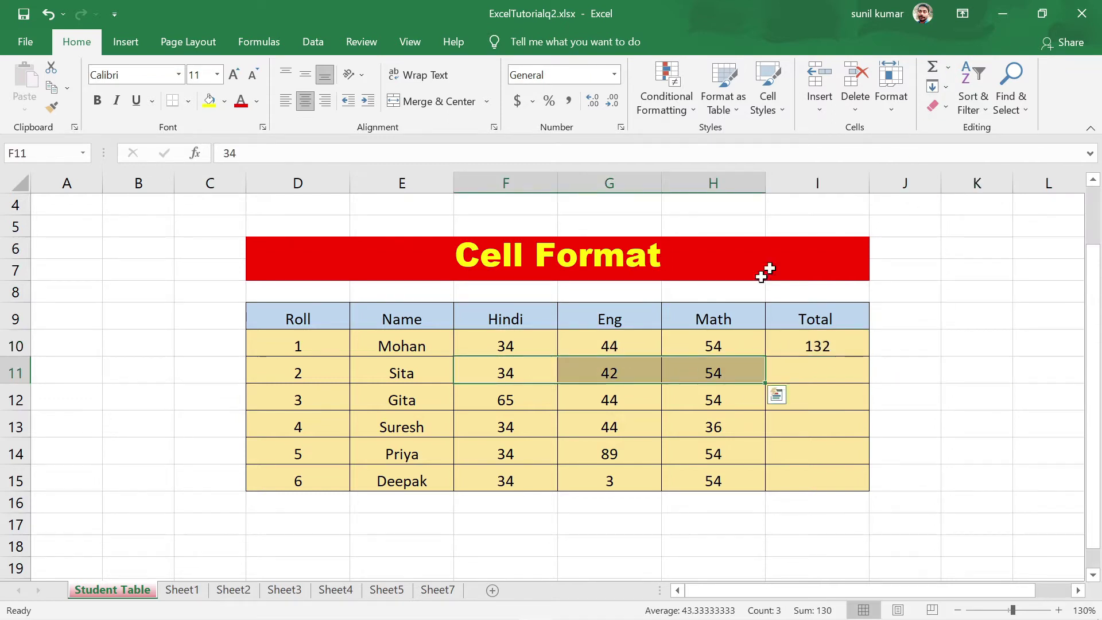
pyautogui.click(933, 67)
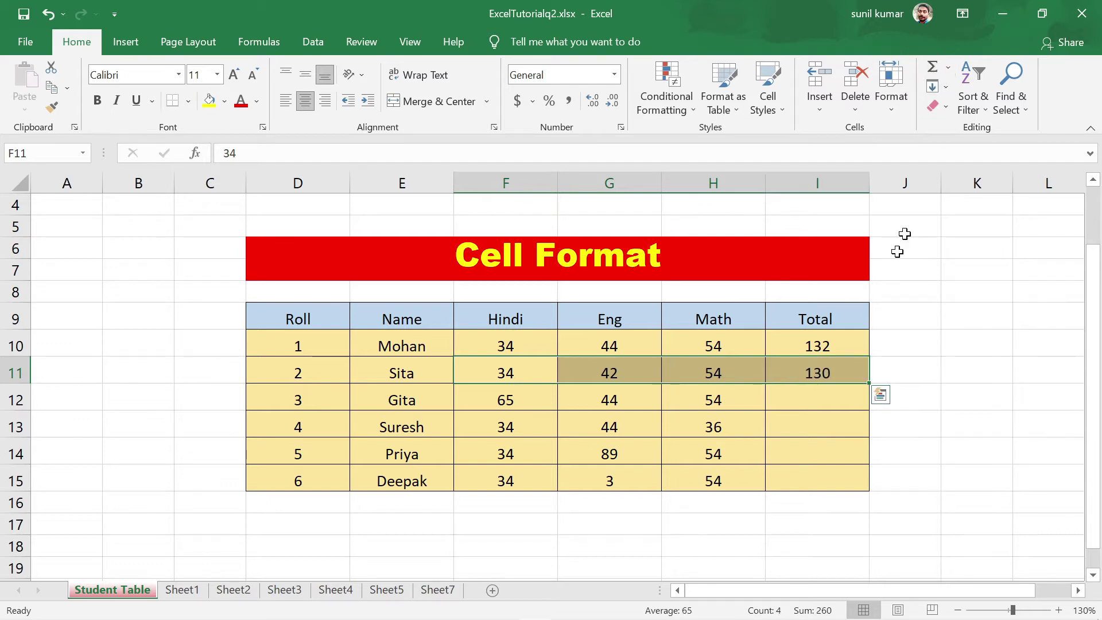
pyautogui.click(978, 388)
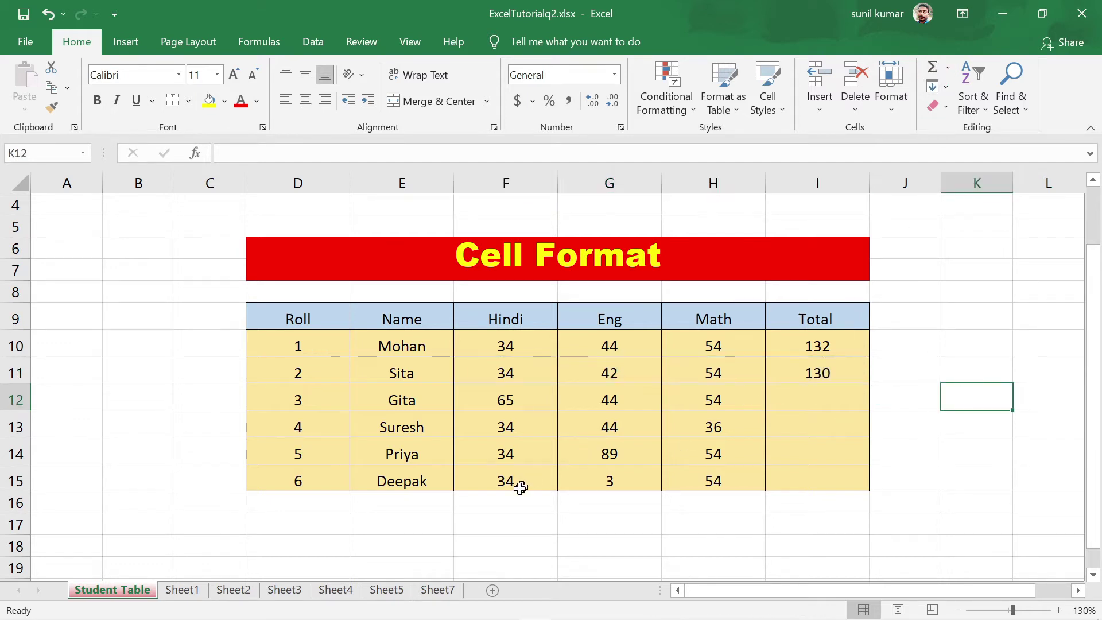
pyautogui.moveTo(494, 483); pyautogui.dragTo(687, 477)
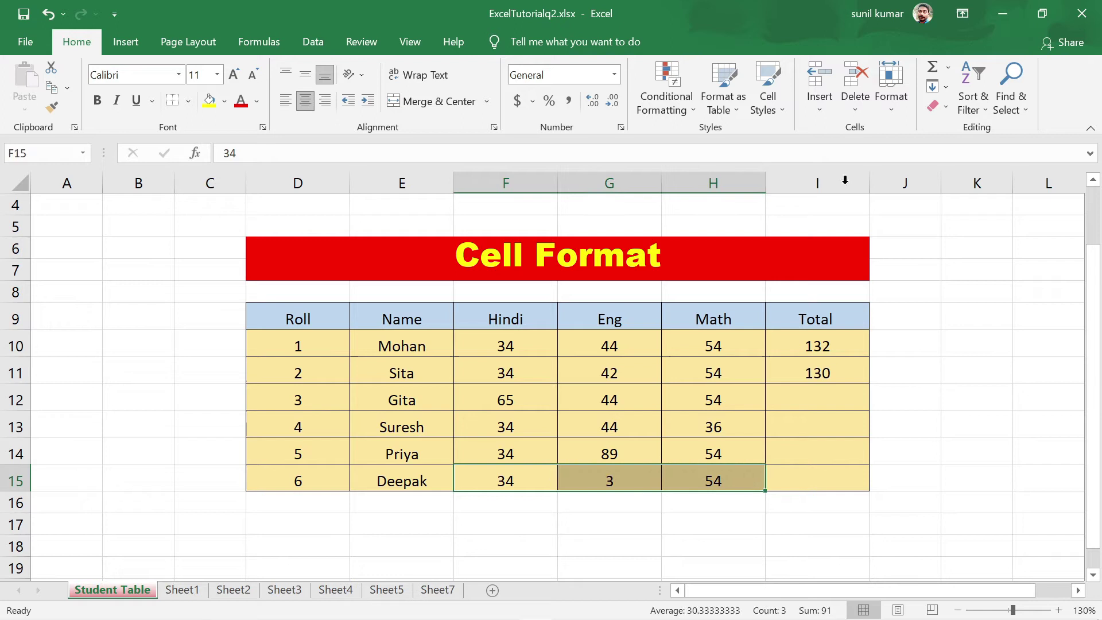
pyautogui.click(936, 73)
pyautogui.click(918, 456)
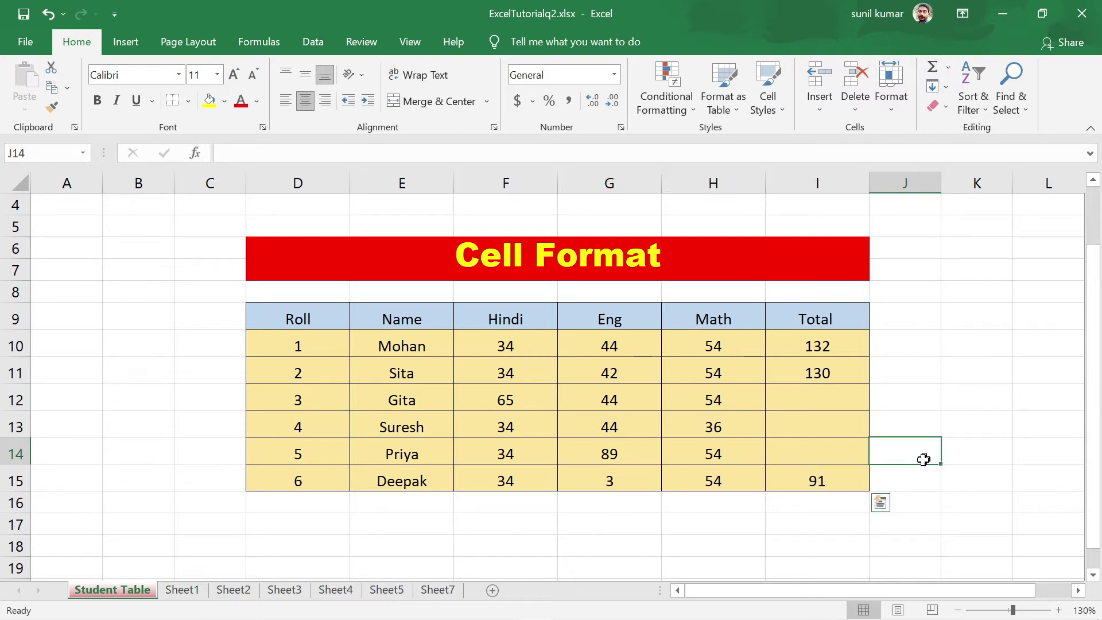
pyautogui.click(852, 472)
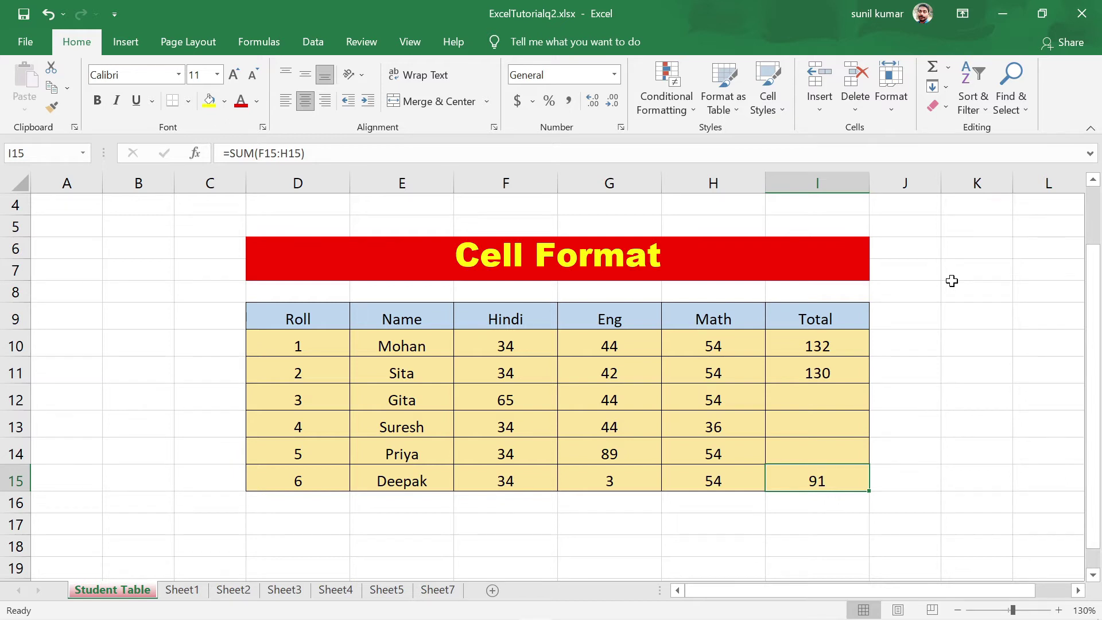
pyautogui.click(834, 419)
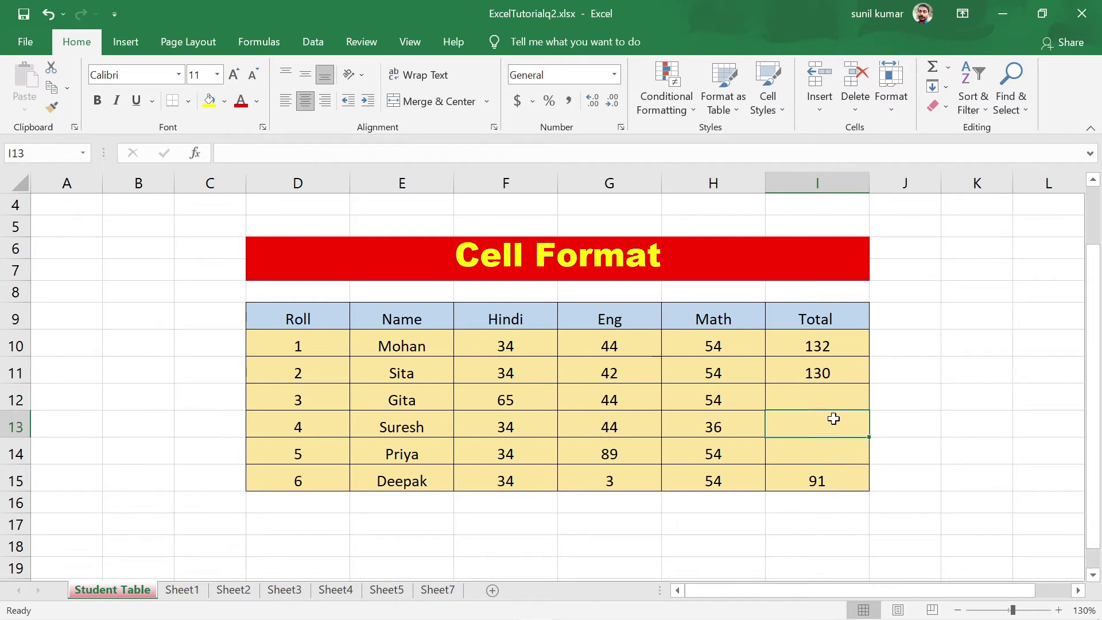
# Step: Insert =SUM(F13:H13) in I13 with Alt+=, giving roll 4 a total of 114
pyautogui.hotkey('alt', '=')
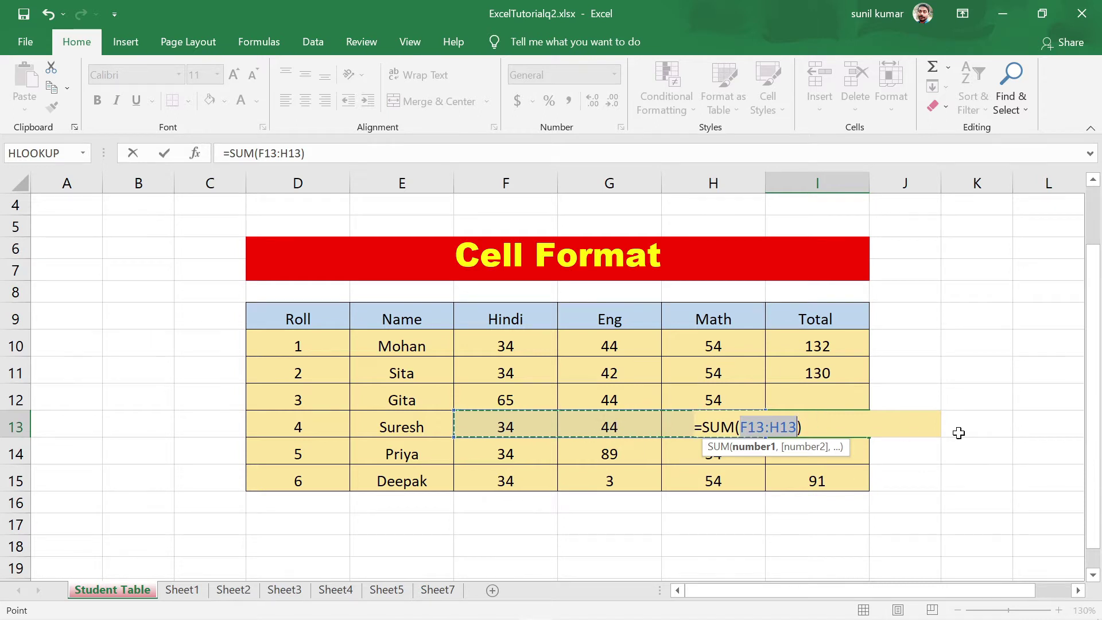
pyautogui.press('Return')
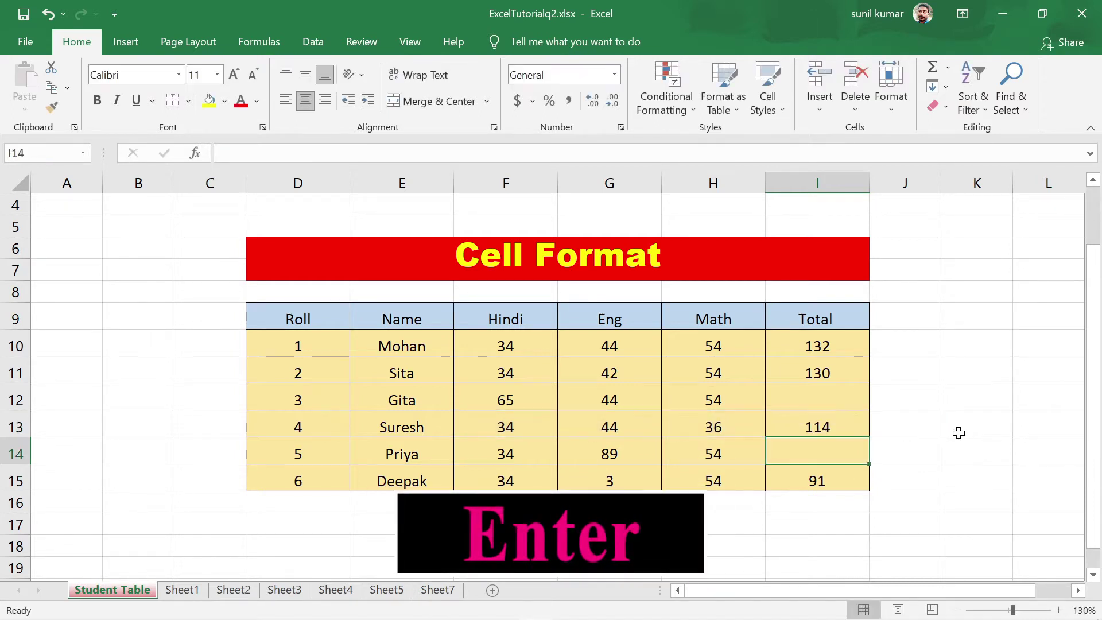
pyautogui.click(782, 424)
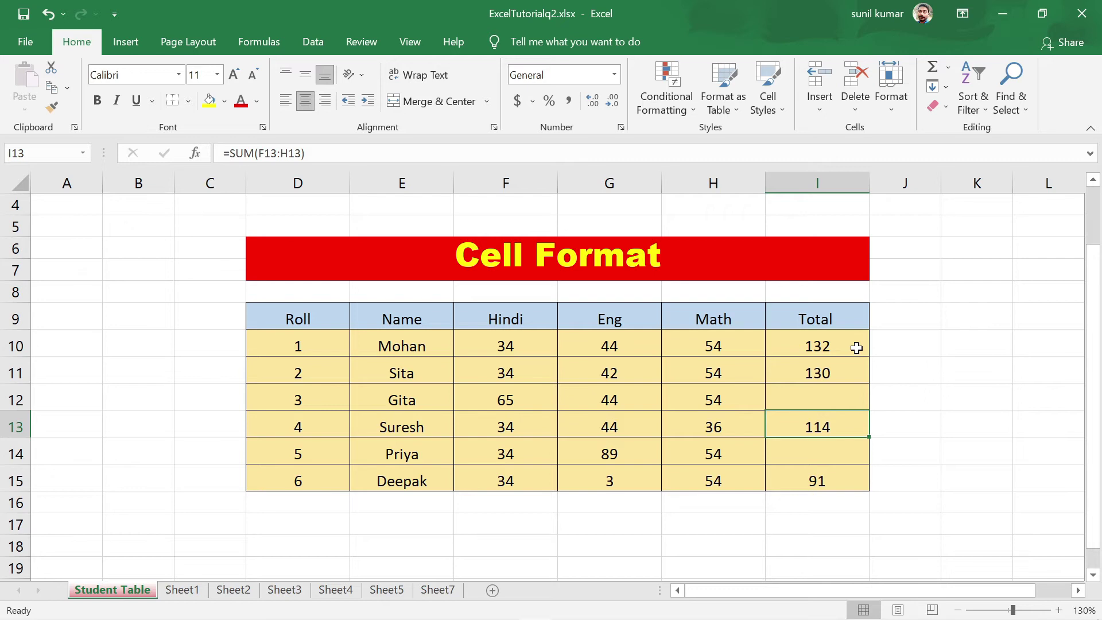
# Step: Enter 36, 25, 14, 98 and 45 down D18:D22 below the table
pyautogui.scroll(-2, 856, 349)
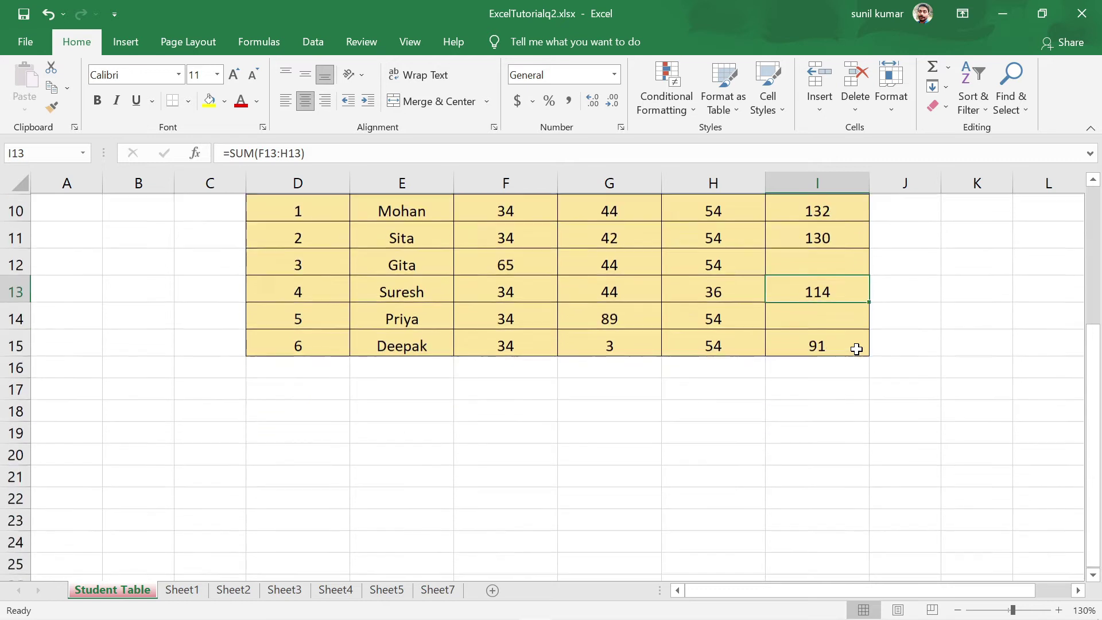
pyautogui.click(314, 411)
pyautogui.write('36')
pyautogui.press('Return')
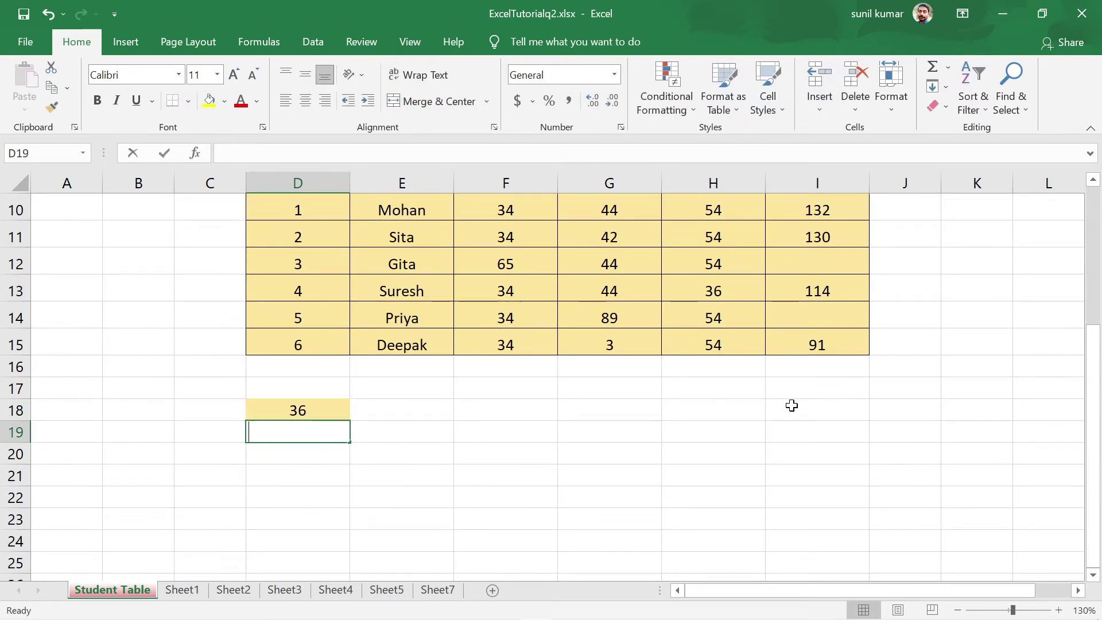
pyautogui.write('25')
pyautogui.press('Return')
pyautogui.write('14')
pyautogui.hotkey('ctrl', 'Return')
pyautogui.press('Return')
pyautogui.write('98')
pyautogui.press('Return')
pyautogui.write('4')
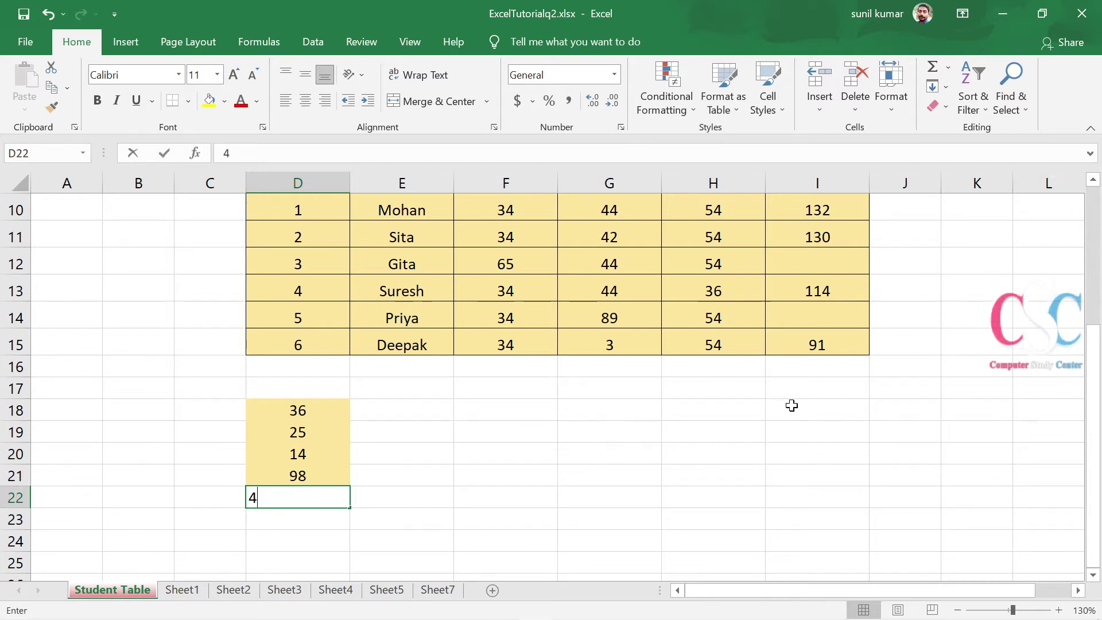
pyautogui.write('5')
pyautogui.press('Return')
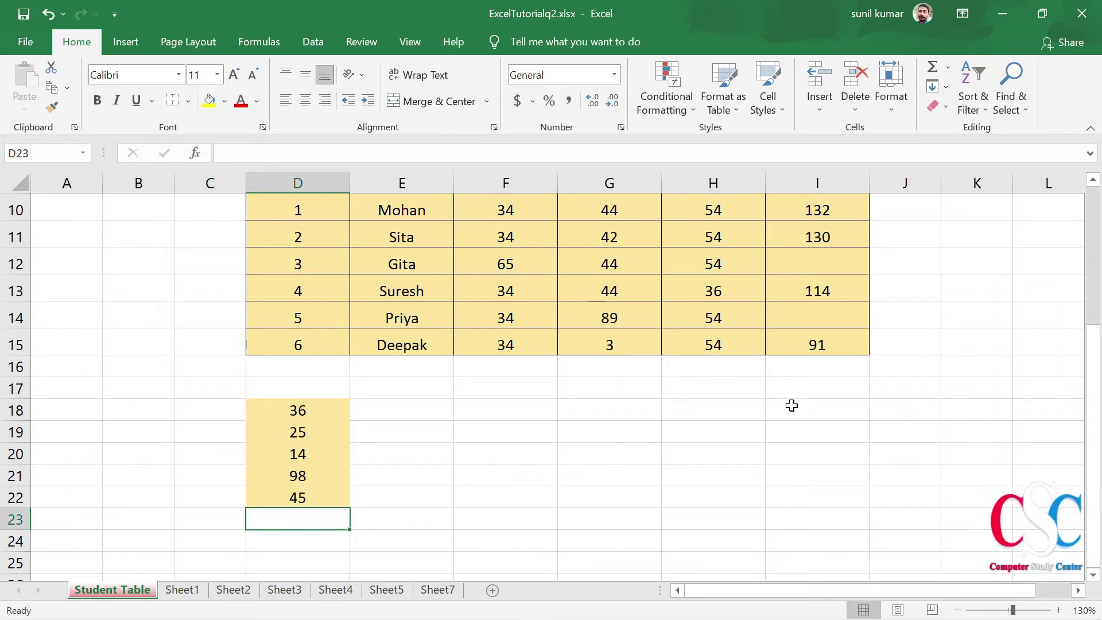
pyautogui.click(305, 454)
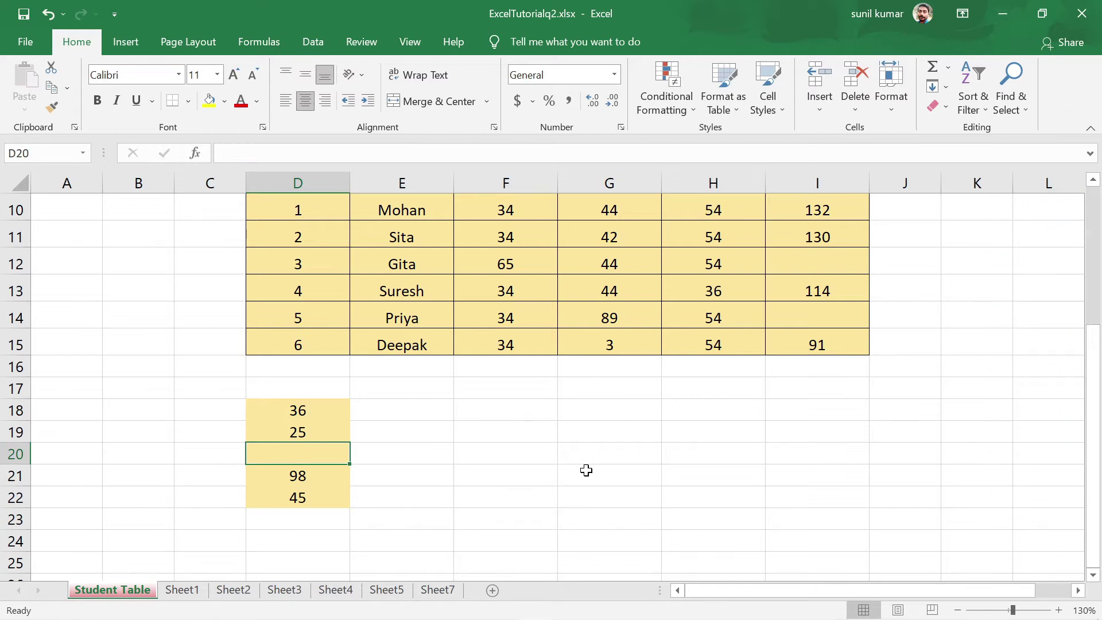
pyautogui.click(294, 519)
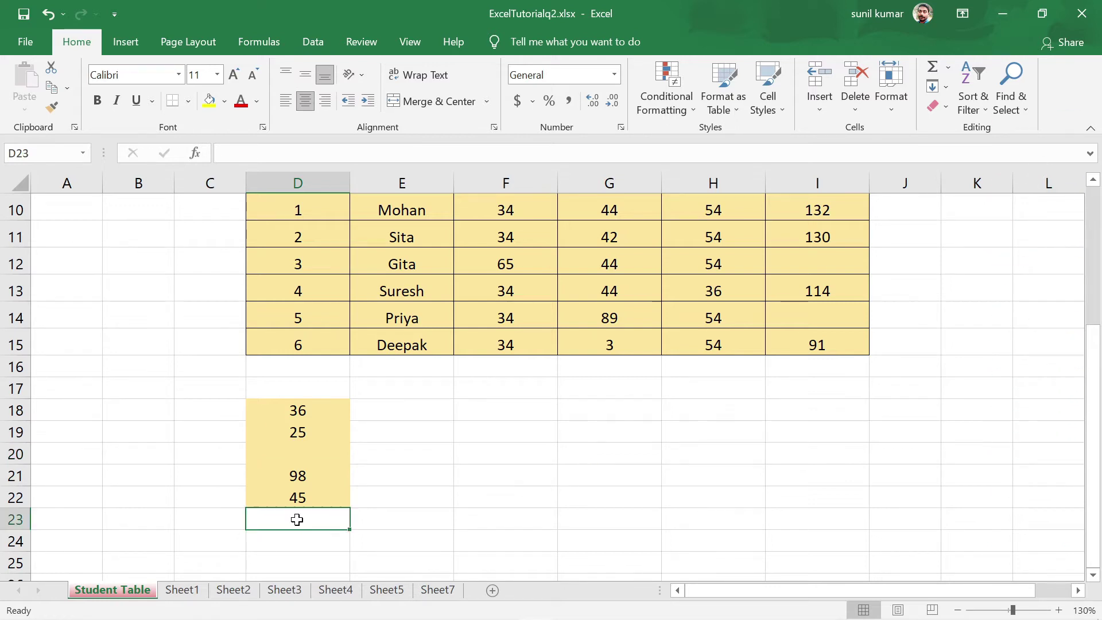
pyautogui.click(934, 72)
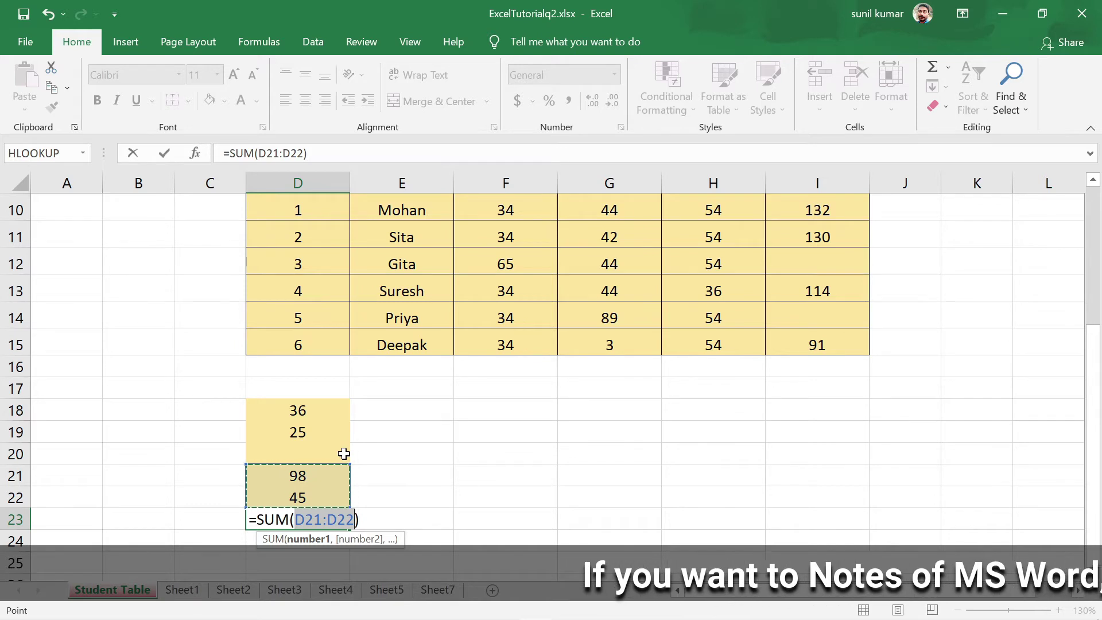
pyautogui.press('Return')
pyautogui.press('Up')
pyautogui.press('Up')
pyautogui.press('Up')
pyautogui.press('Down')
pyautogui.press('Down')
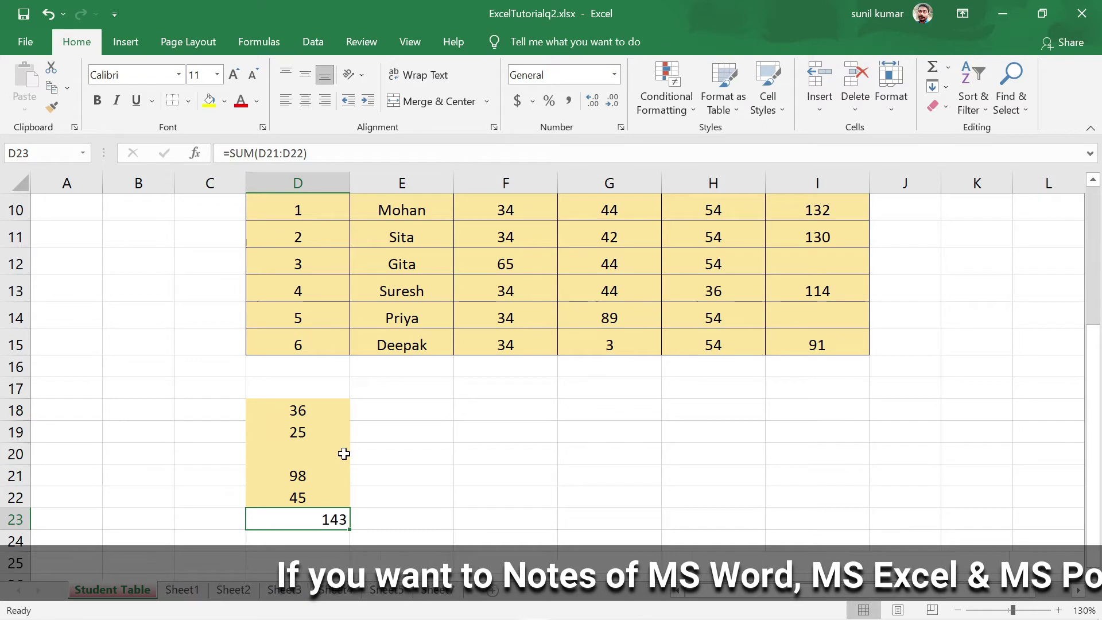
pyautogui.press('Delete')
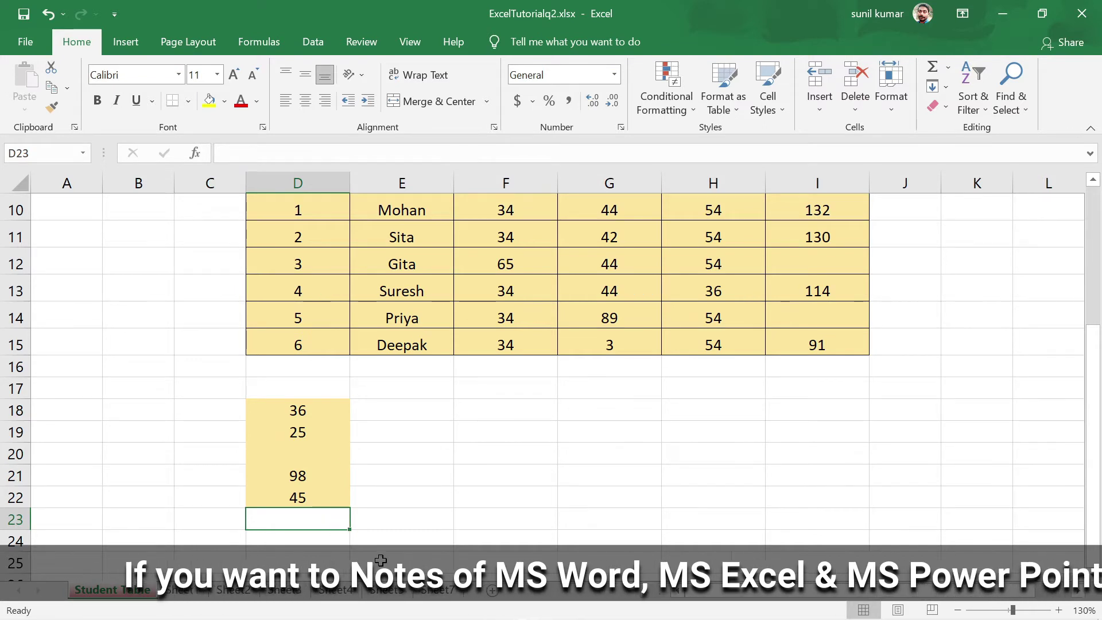
pyautogui.click(423, 472)
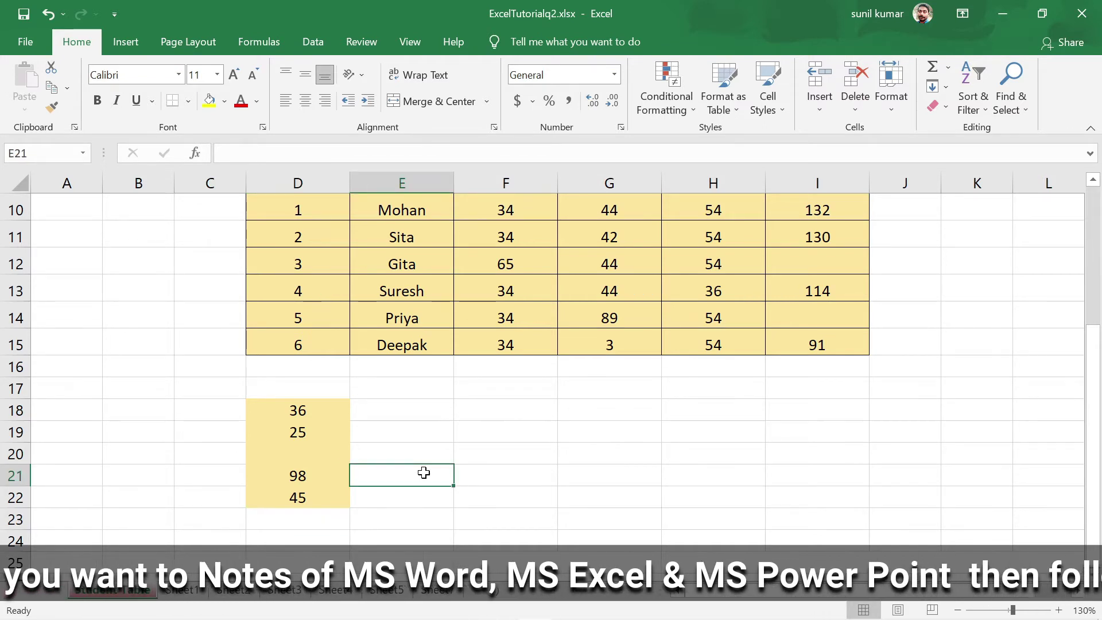
pyautogui.moveTo(280, 389); pyautogui.dragTo(290, 495)
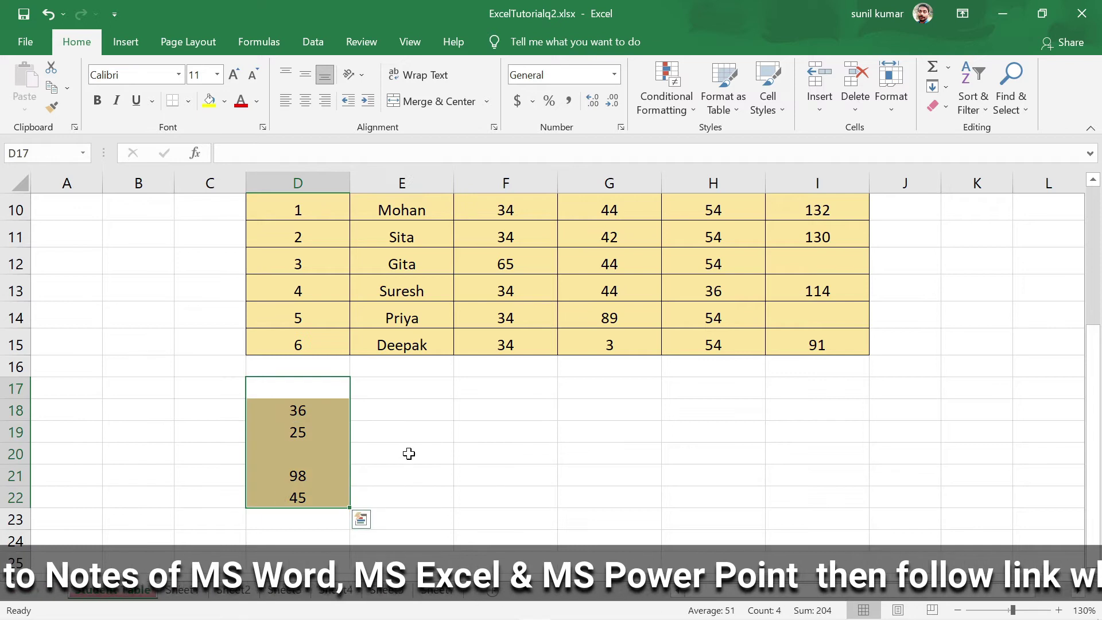
pyautogui.moveTo(409, 454); pyautogui.dragTo(401, 456)
# Step: Enter 45, 25, 36 and 98 across E20:H20
pyautogui.write('45')
pyautogui.press('Tab')
pyautogui.write('25')
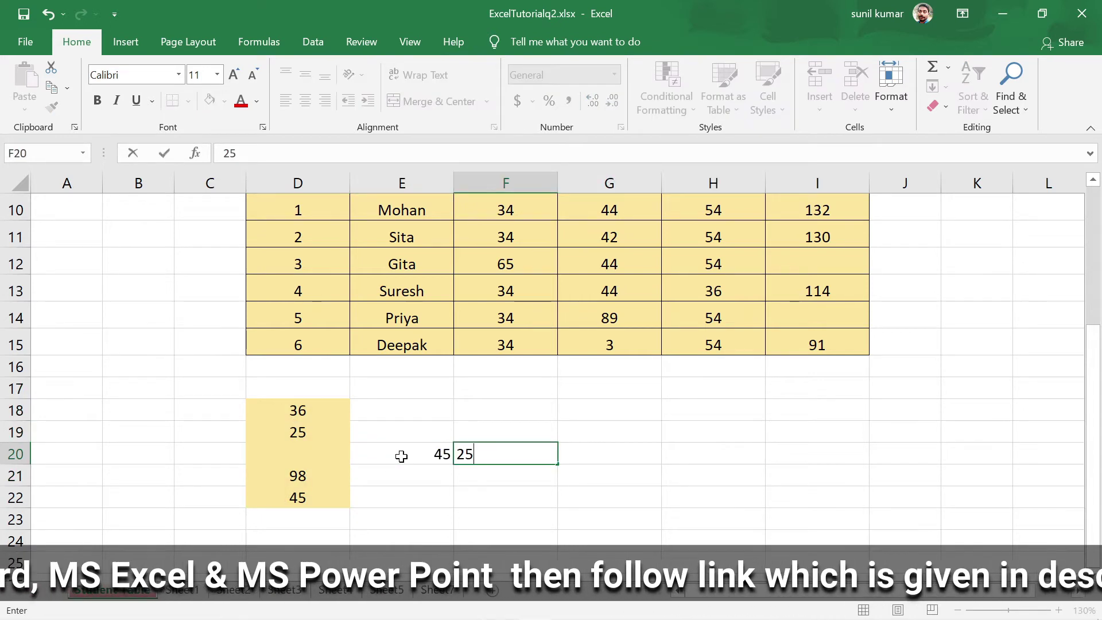
pyautogui.press('Tab')
pyautogui.write('36')
pyautogui.press('Tab')
pyautogui.write('98')
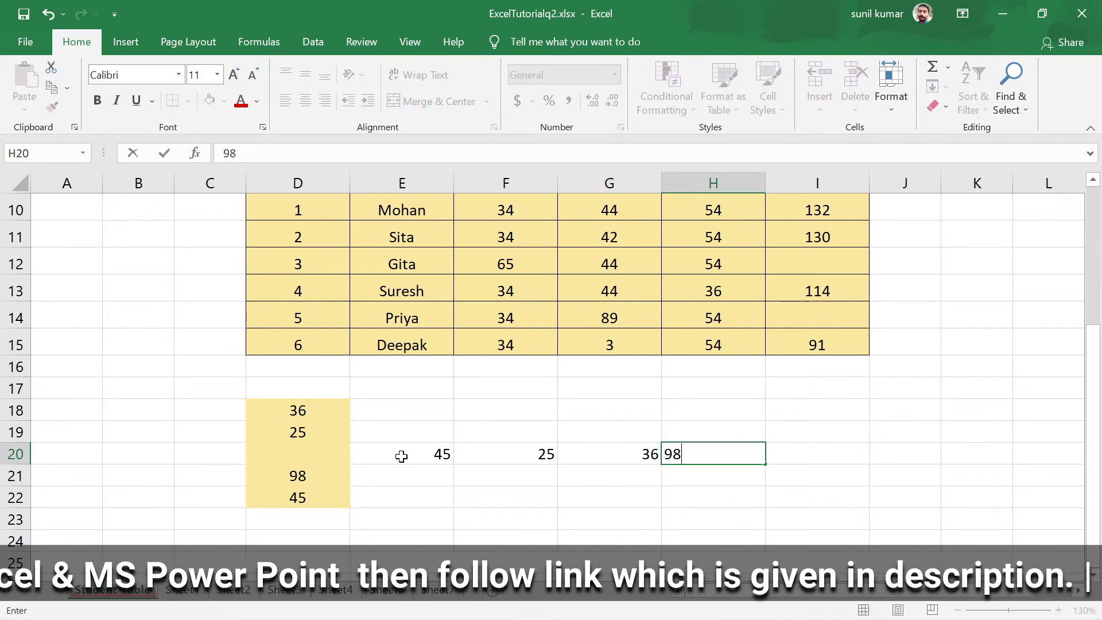
pyautogui.press('Tab')
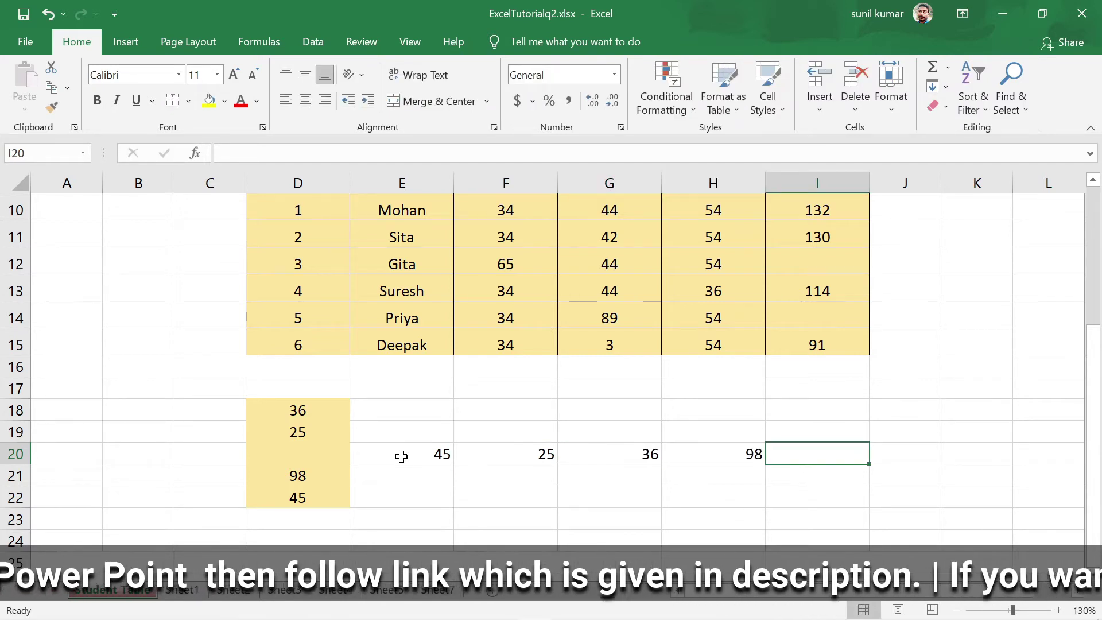
# Step: AutoSum E20:H20 into I20 (204), then erase the whole practice block D18:J23
pyautogui.click(933, 67)
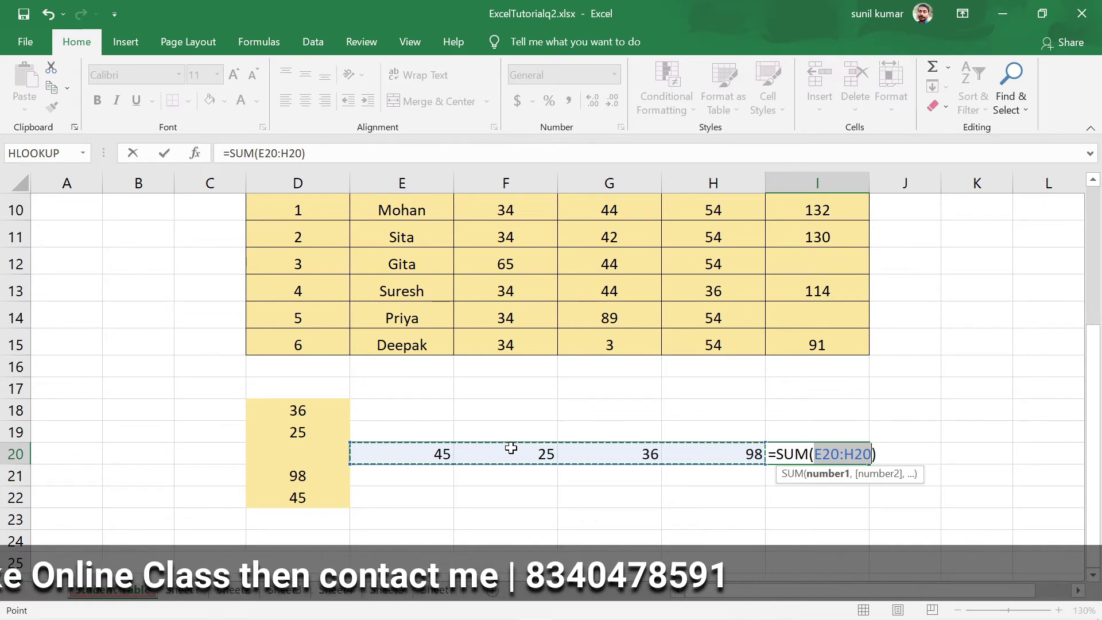
pyautogui.press('Return')
pyautogui.moveTo(264, 405)
pyautogui.mouseDown()
pyautogui.moveTo(880, 501)
pyautogui.moveTo(874, 512)
pyautogui.mouseUp()
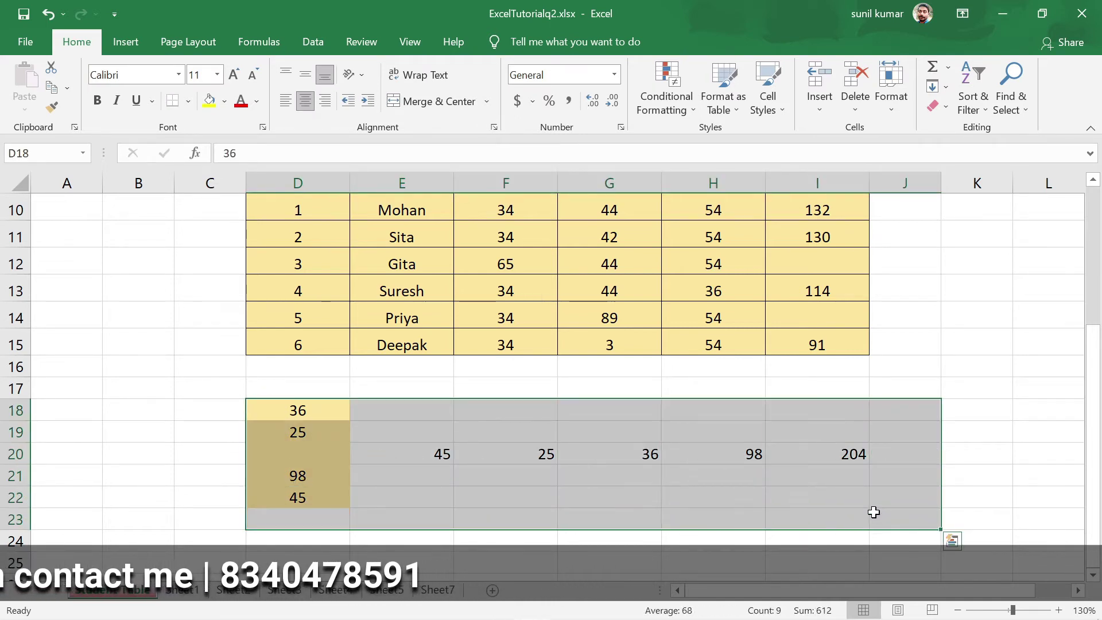
pyautogui.press('Delete')
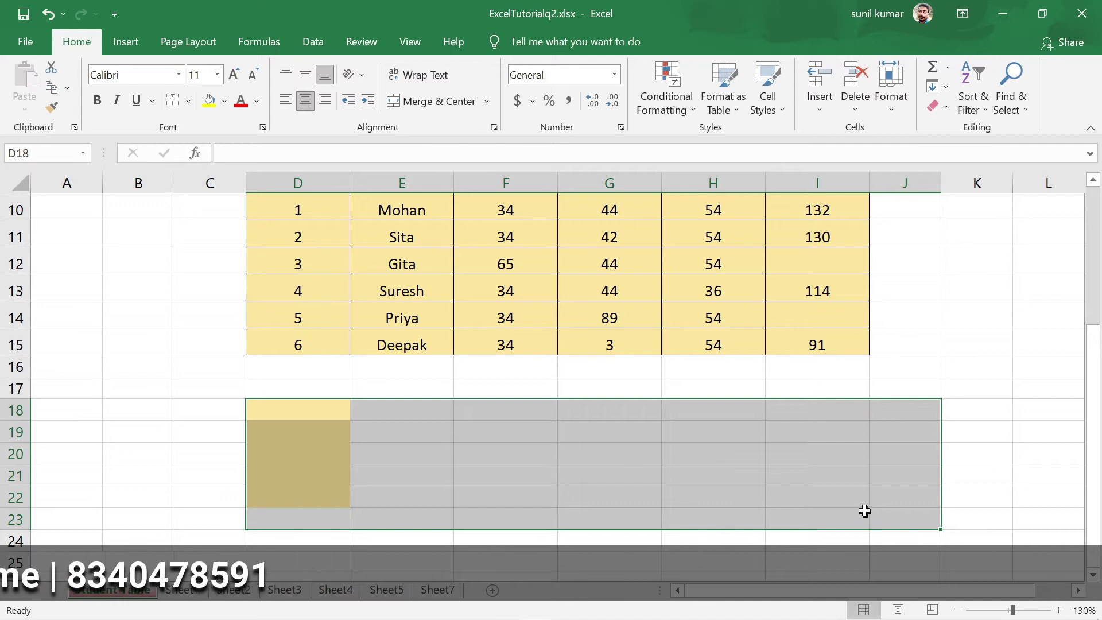
# Step: Delete the totals in I11:I15, keeping only 132 in I10
pyautogui.click(735, 413)
pyautogui.scroll(3, 791, 418)
pyautogui.scroll(-2, 804, 416)
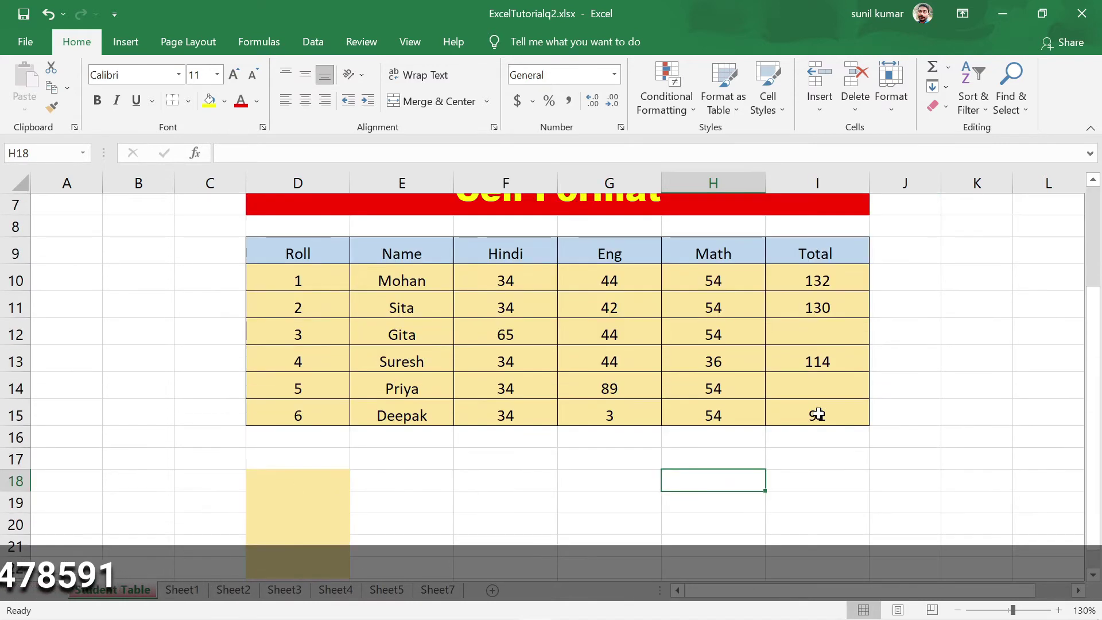
pyautogui.scroll(1, 746, 410)
pyautogui.moveTo(821, 371); pyautogui.dragTo(823, 477)
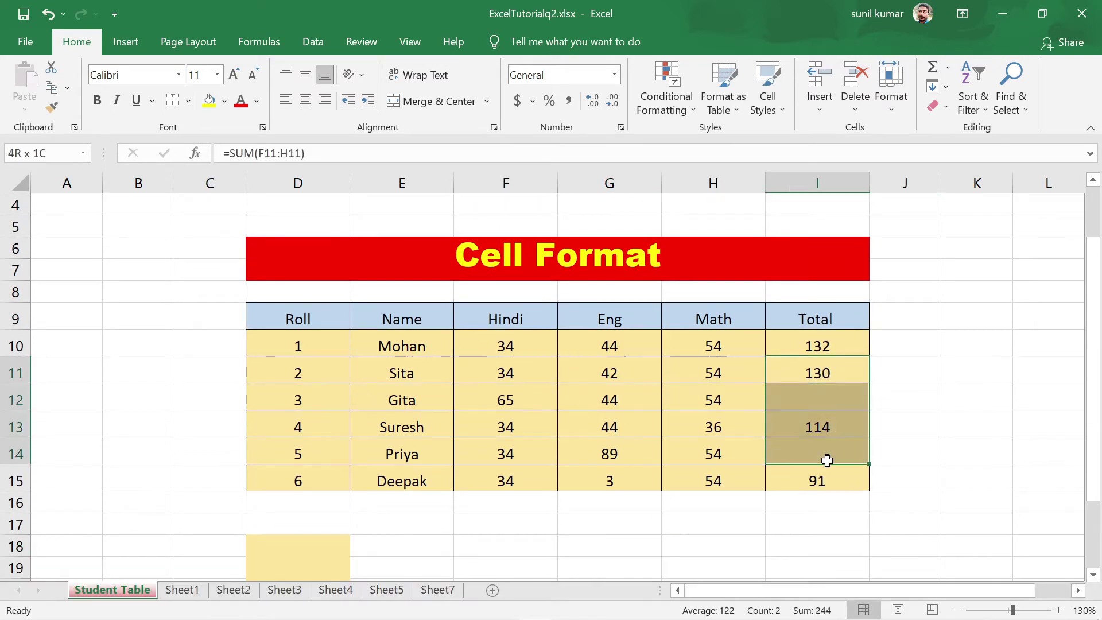
pyautogui.press('Delete')
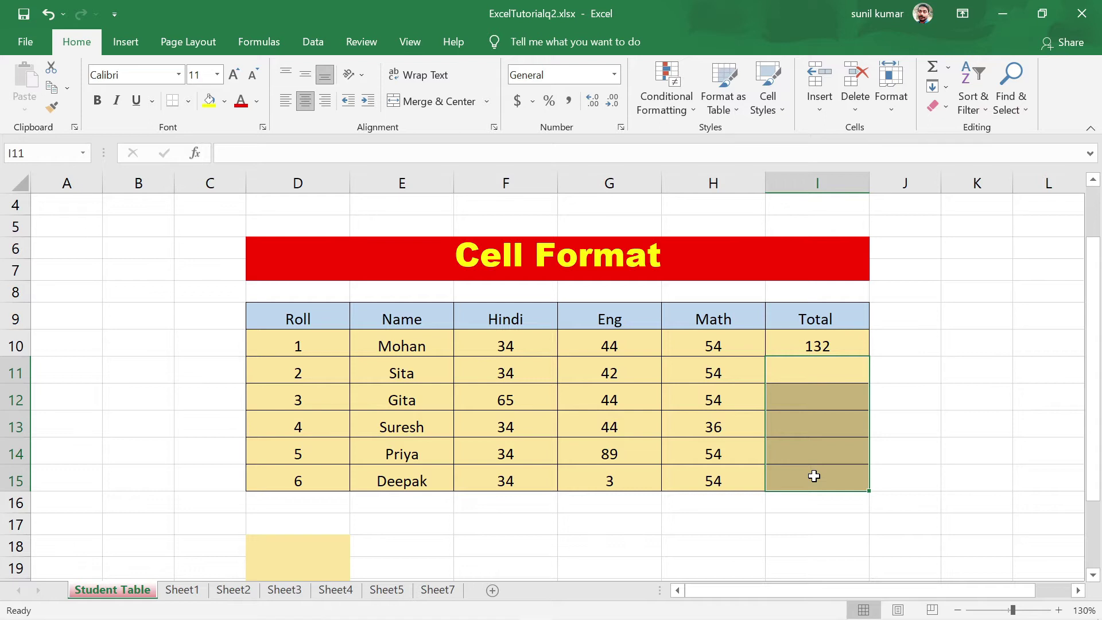
# Step: Select the Total cells I10:I15 and show the Fill direction list on the Home tab
pyautogui.click(976, 417)
pyautogui.click(848, 343)
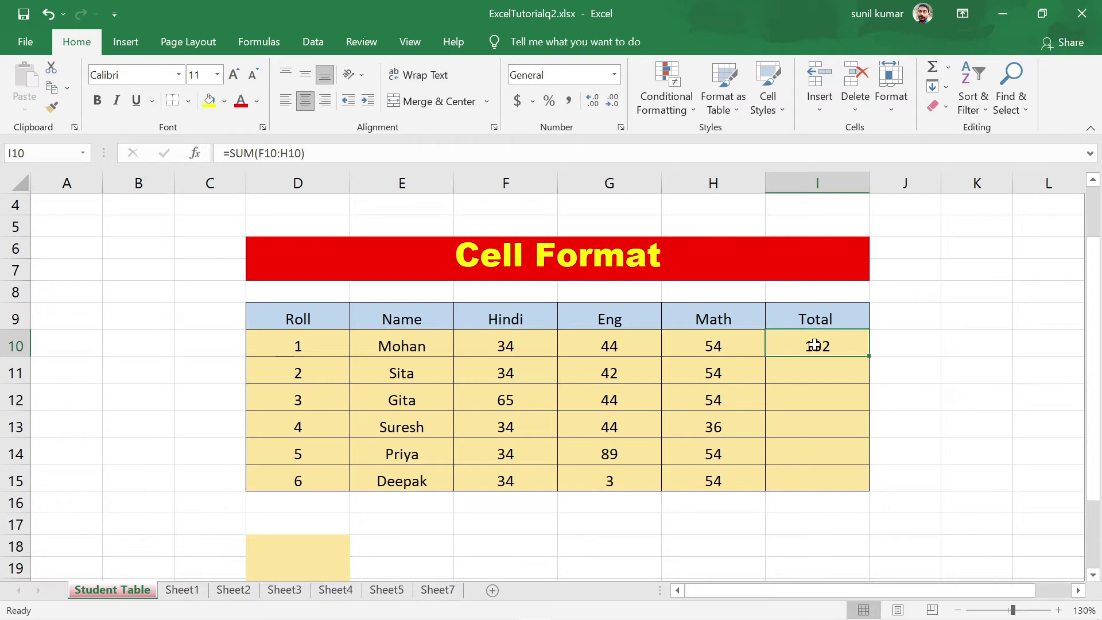
pyautogui.moveTo(815, 345); pyautogui.dragTo(817, 487)
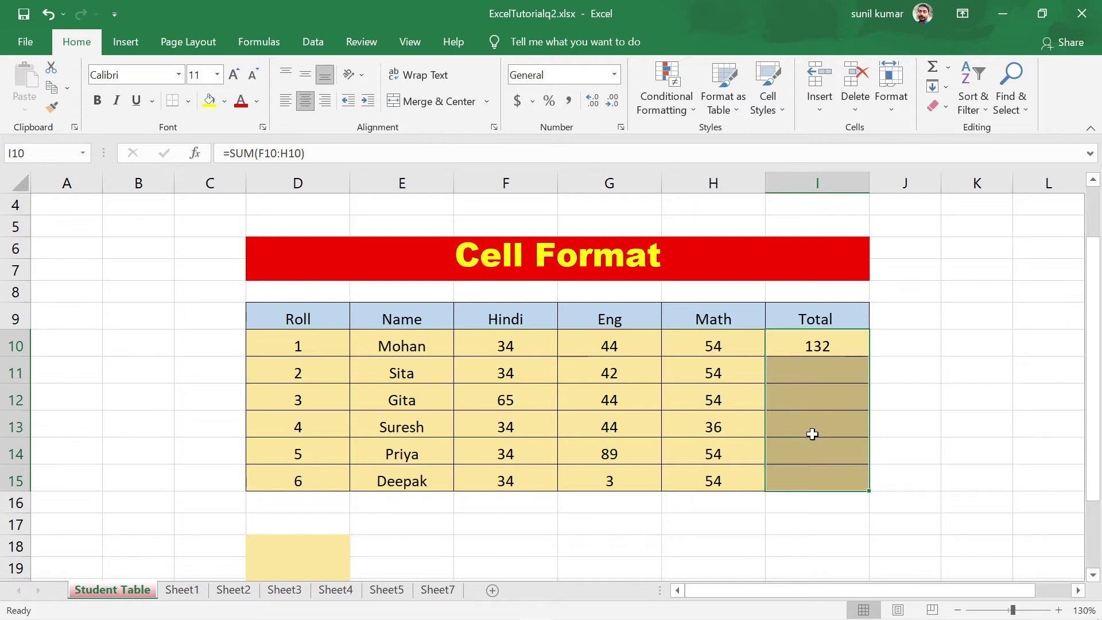
pyautogui.click(945, 64)
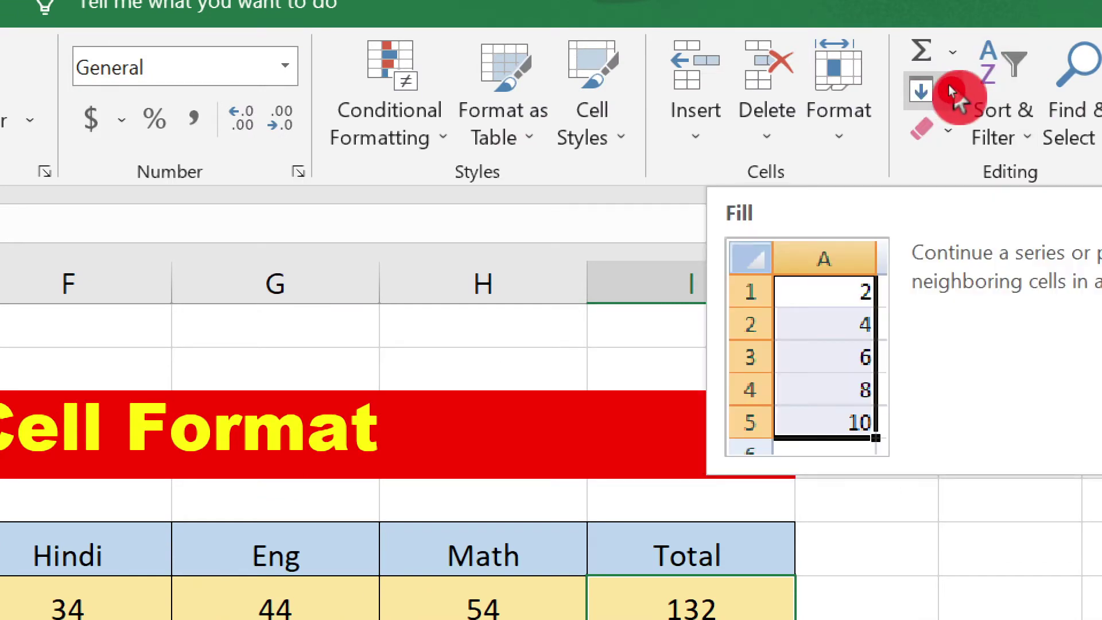
pyautogui.click(946, 85)
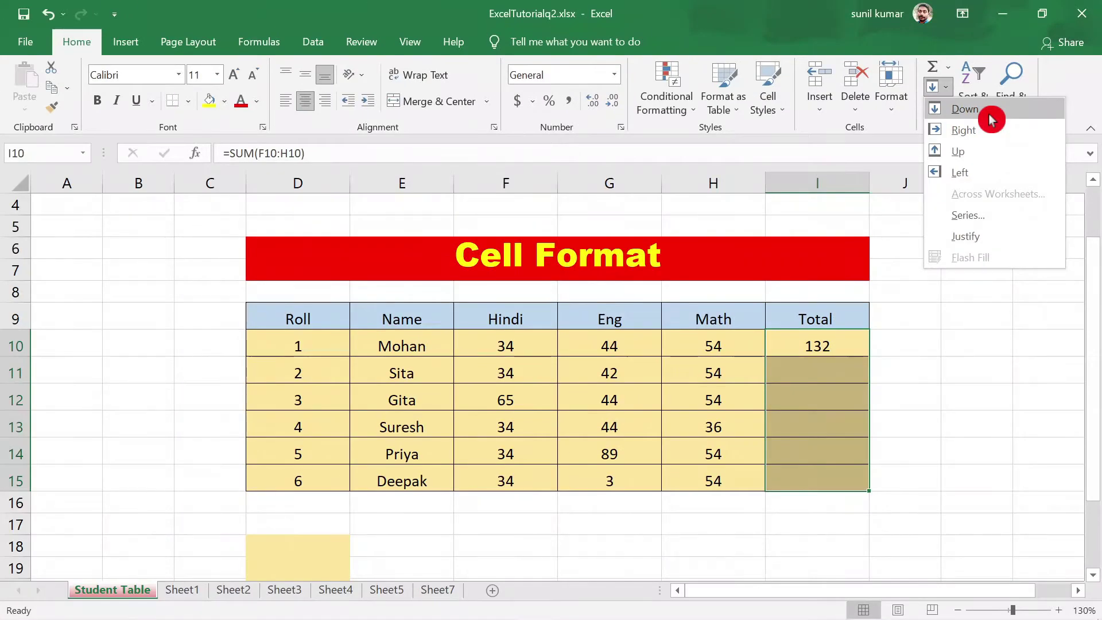
pyautogui.click(991, 115)
pyautogui.click(954, 367)
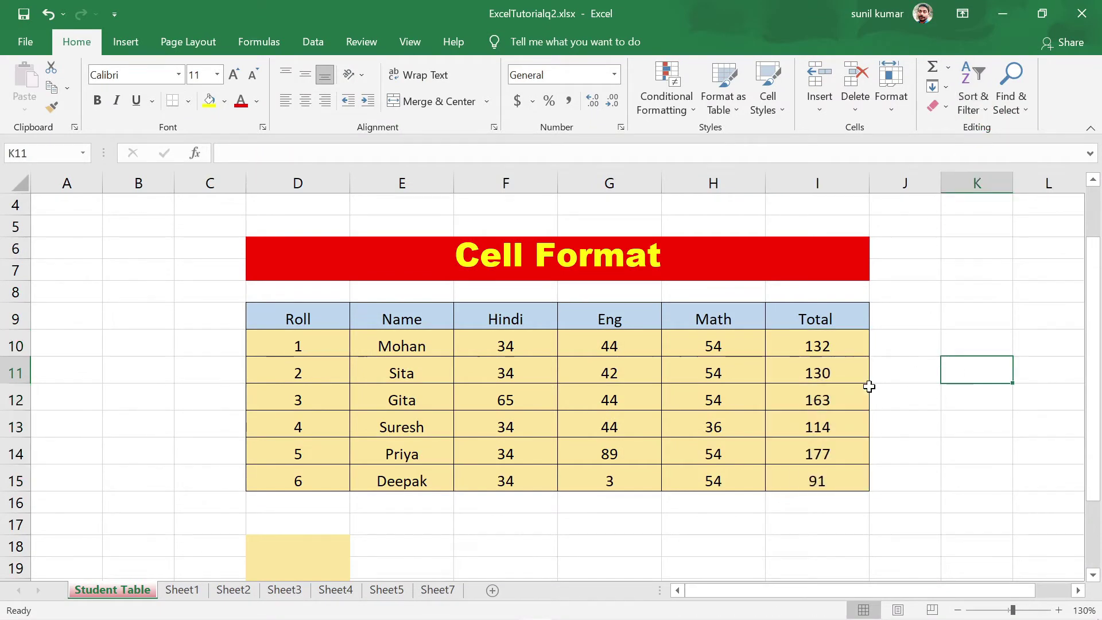
pyautogui.moveTo(811, 342); pyautogui.dragTo(825, 491)
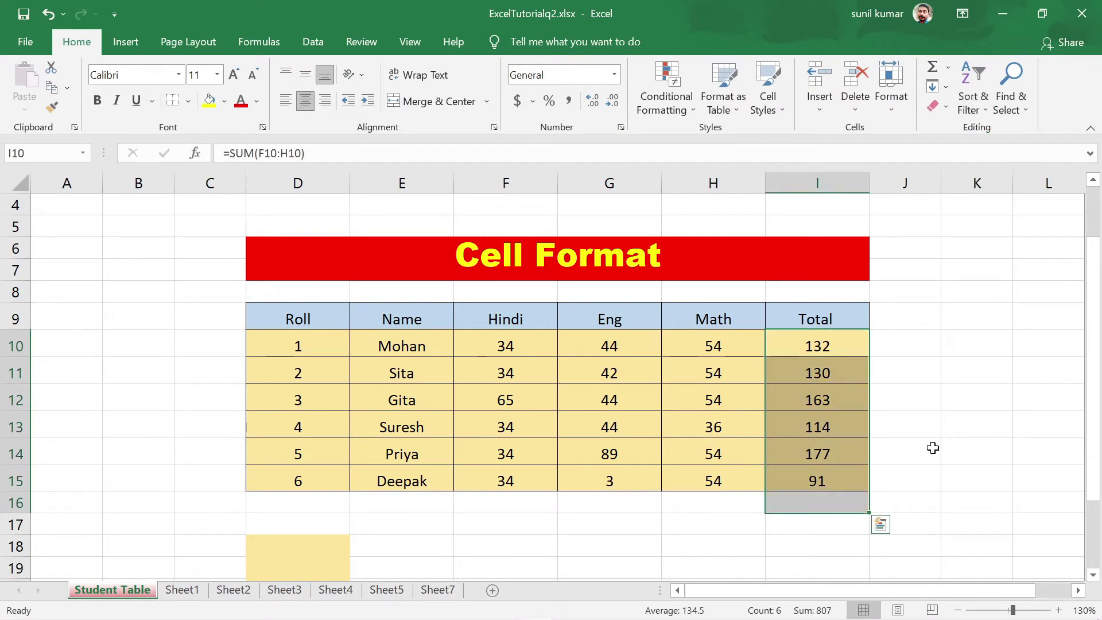
pyautogui.click(963, 429)
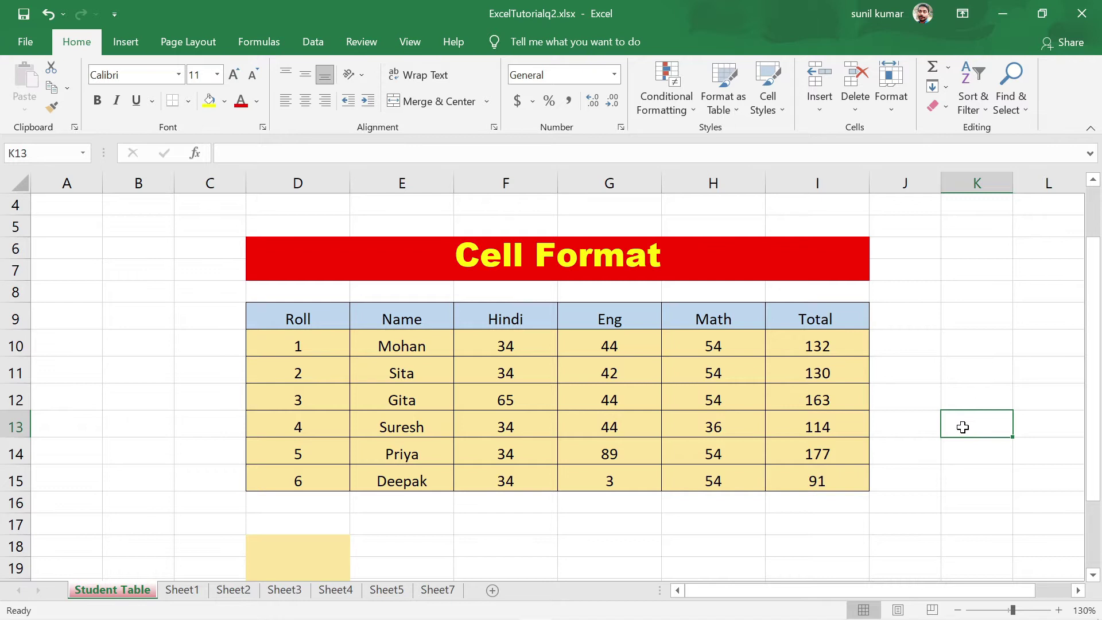
pyautogui.moveTo(784, 348); pyautogui.dragTo(800, 469)
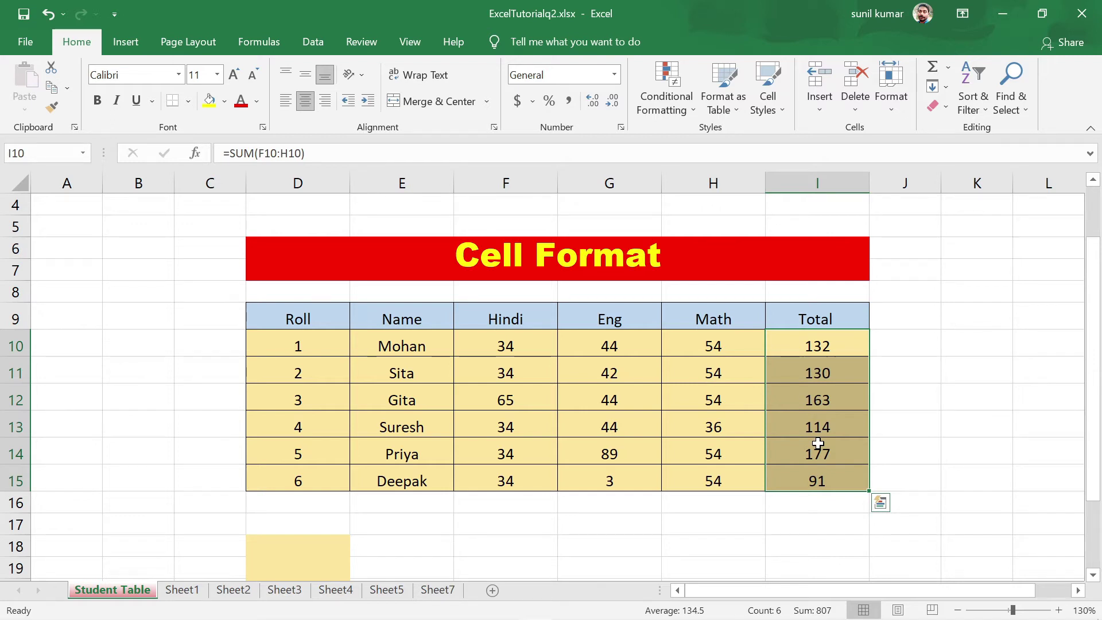
pyautogui.click(967, 377)
pyautogui.moveTo(818, 346); pyautogui.dragTo(827, 474)
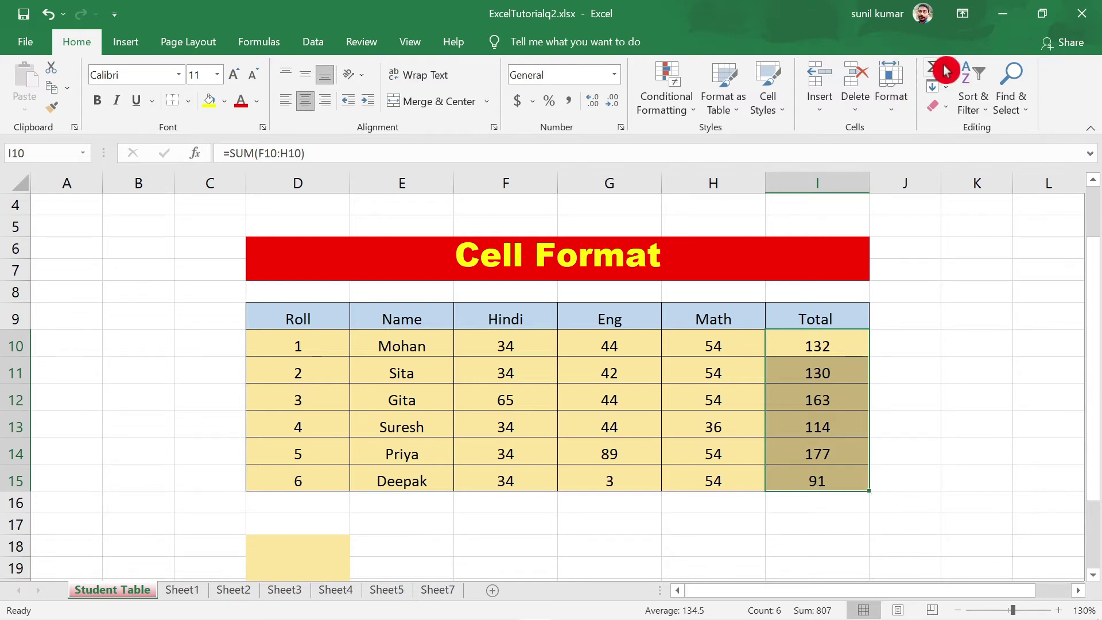
pyautogui.click(945, 87)
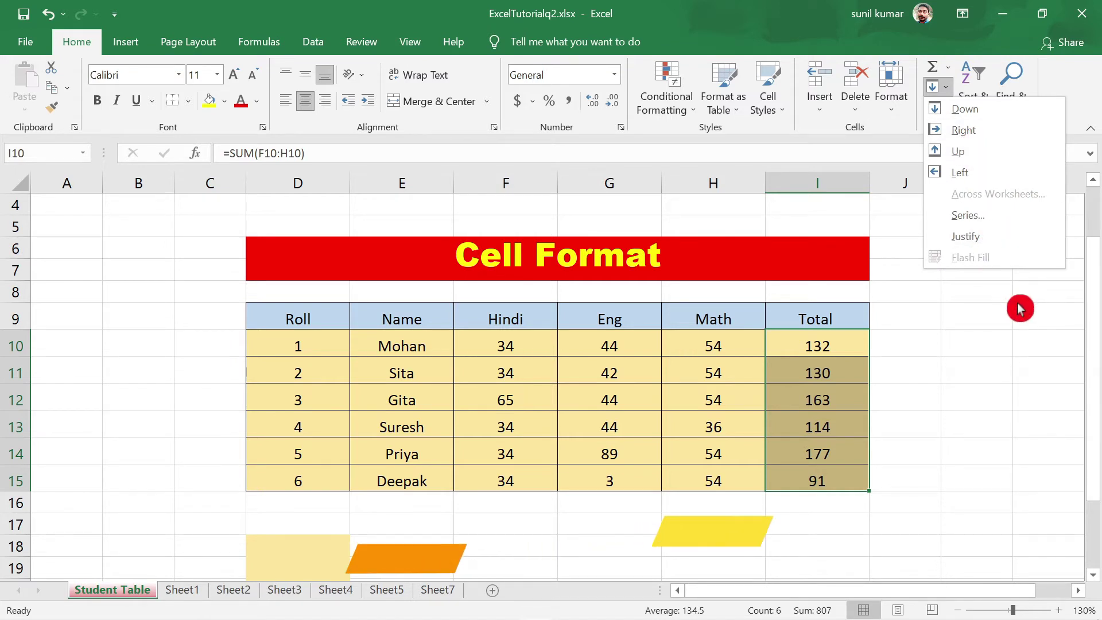
pyautogui.click(957, 346)
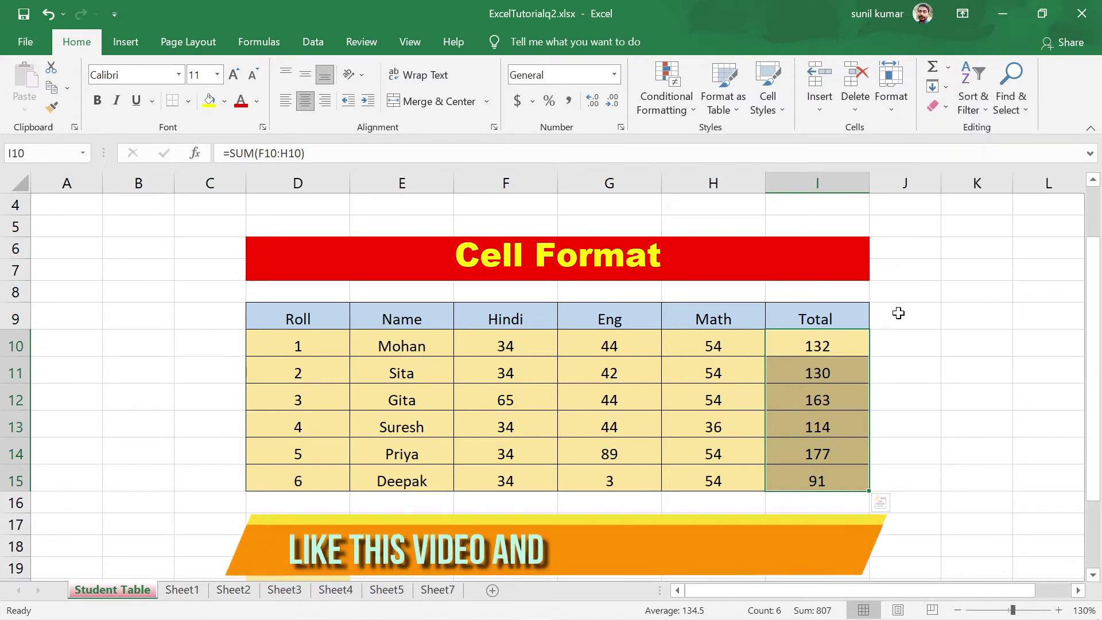
pyautogui.click(905, 322)
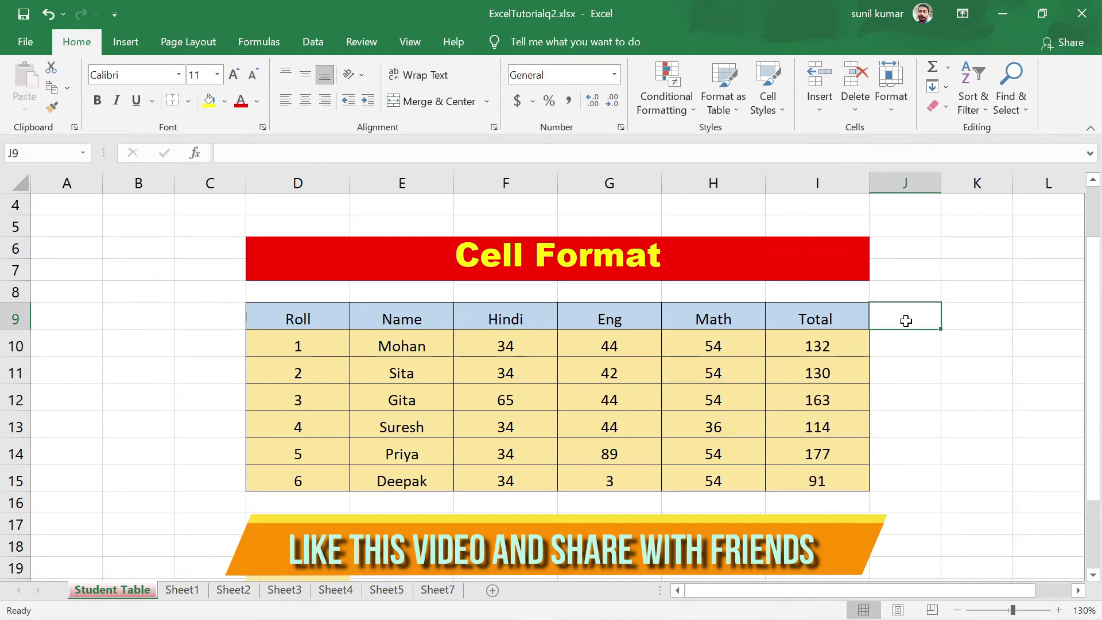
# Step: Enter the header Center in J9 and CSC in J10
pyautogui.write('Center')
pyautogui.press('Return')
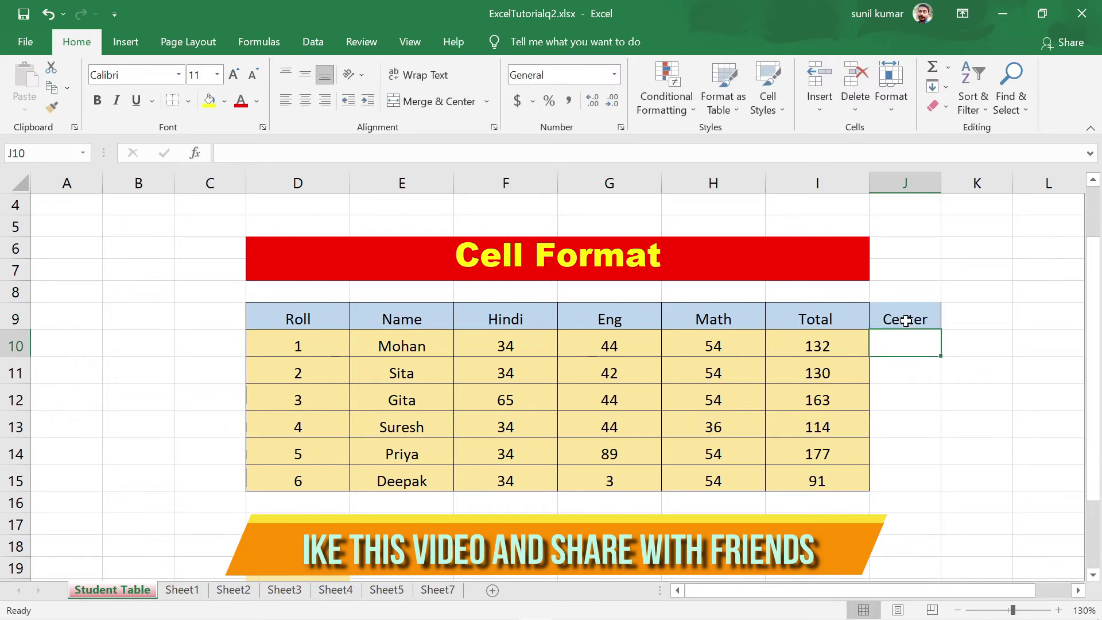
pyautogui.write('CSC')
pyautogui.press('Return')
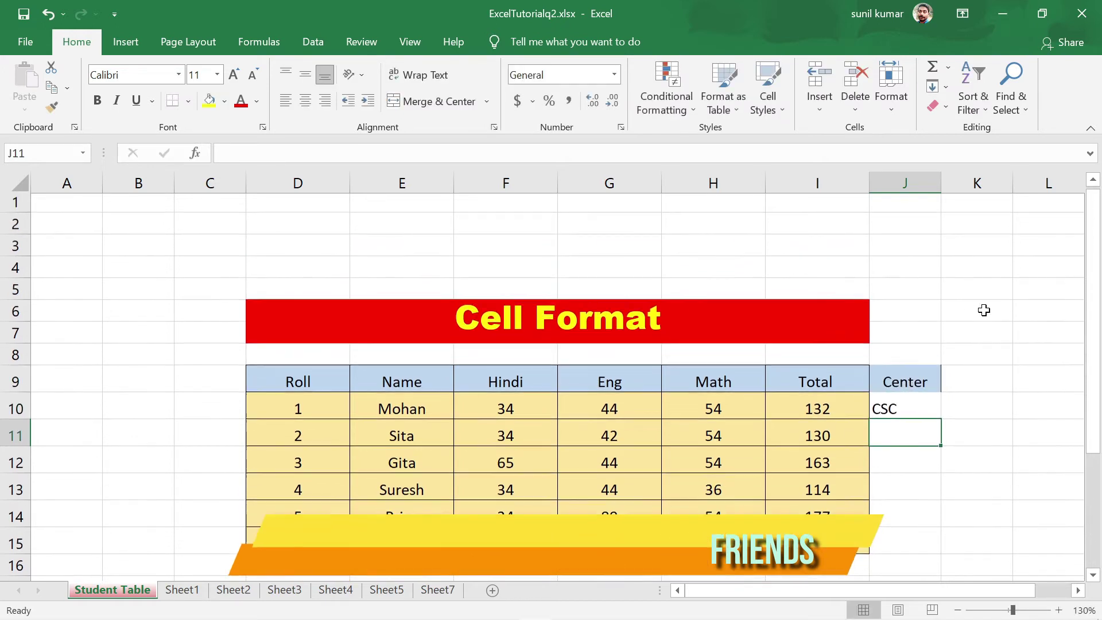
# Step: Fill CSC down from J10 through J15 with Ctrl+D
pyautogui.scroll(-1, 913, 297)
pyautogui.doubleClick(912, 279)
pyautogui.click(1036, 376)
pyautogui.click(909, 274)
pyautogui.moveTo(910, 275); pyautogui.dragTo(914, 415)
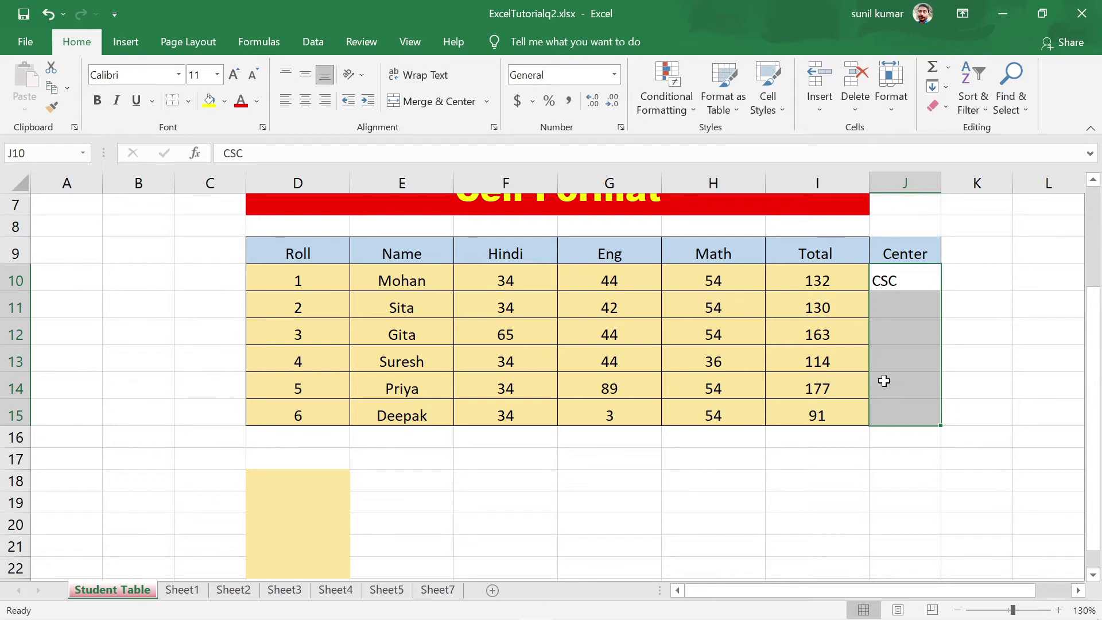
pyautogui.hotkey('ctrl', 'd')
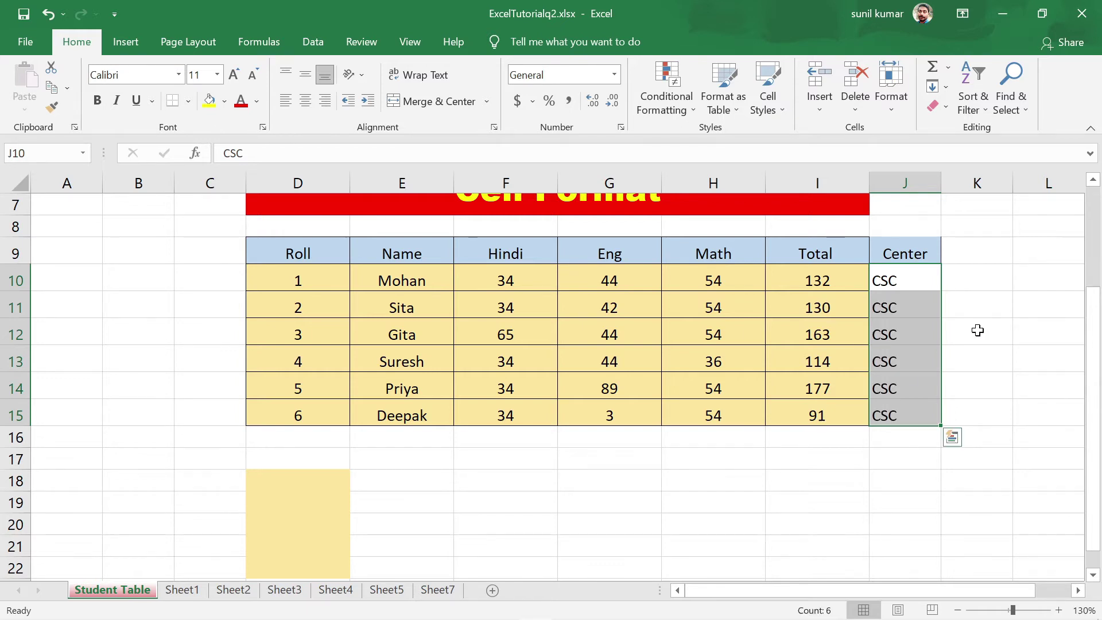
pyautogui.click(977, 330)
pyautogui.moveTo(918, 281); pyautogui.dragTo(924, 407)
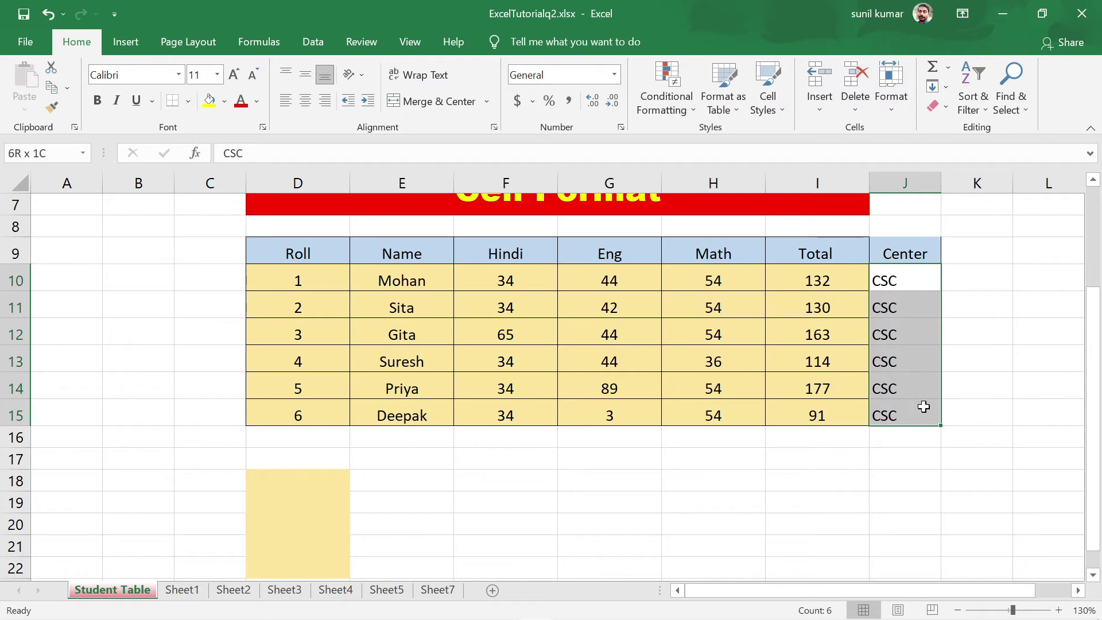
pyautogui.hotkey('ctrl', 'd')
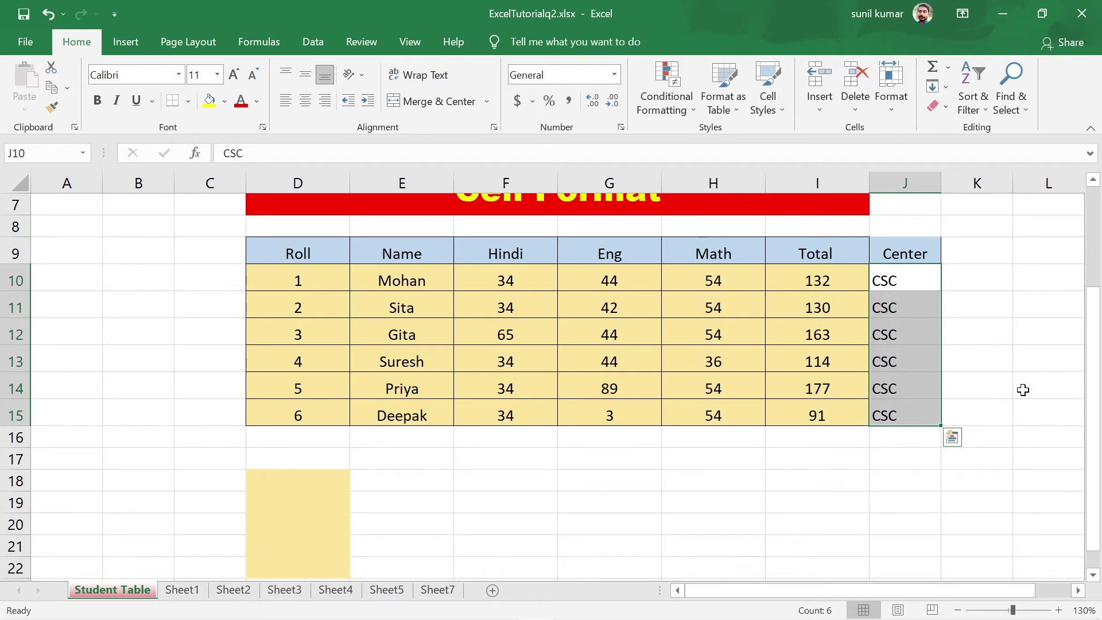
pyautogui.click(1024, 389)
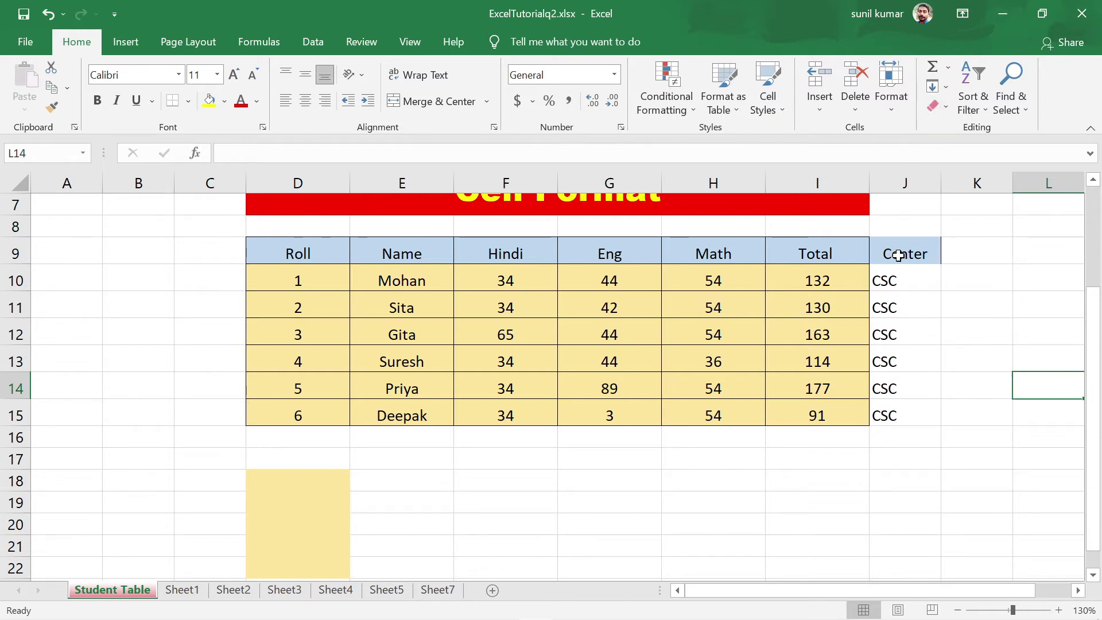
# Step: Copy the formatting of Total cell I10 onto the Center cells J10:J15 with Format Painter
pyautogui.click(826, 280)
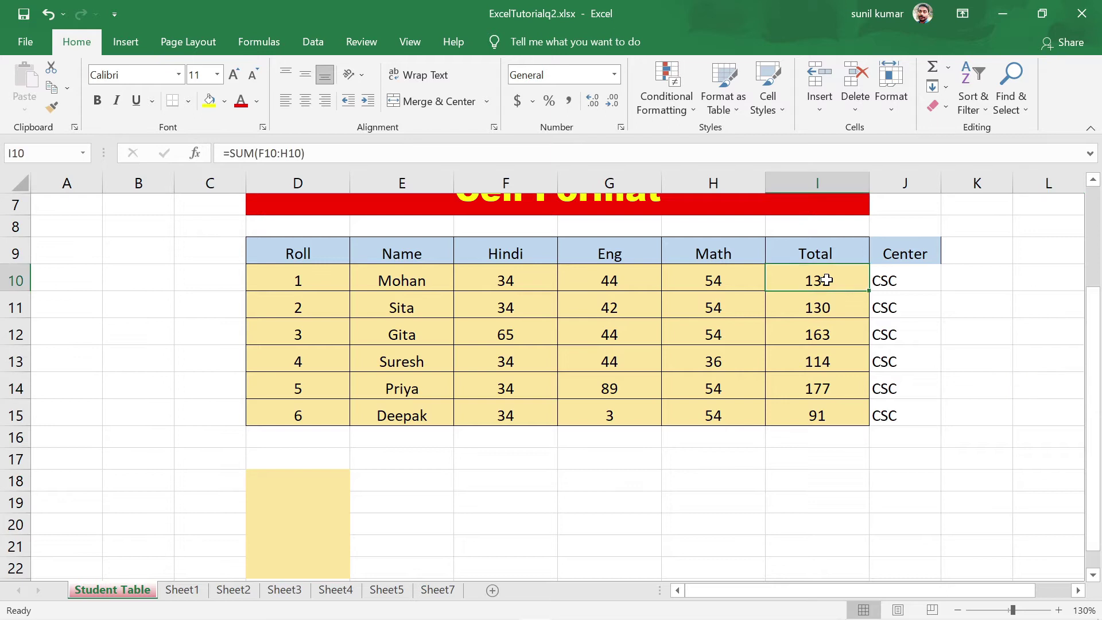
pyautogui.moveTo(891, 280); pyautogui.dragTo(895, 415)
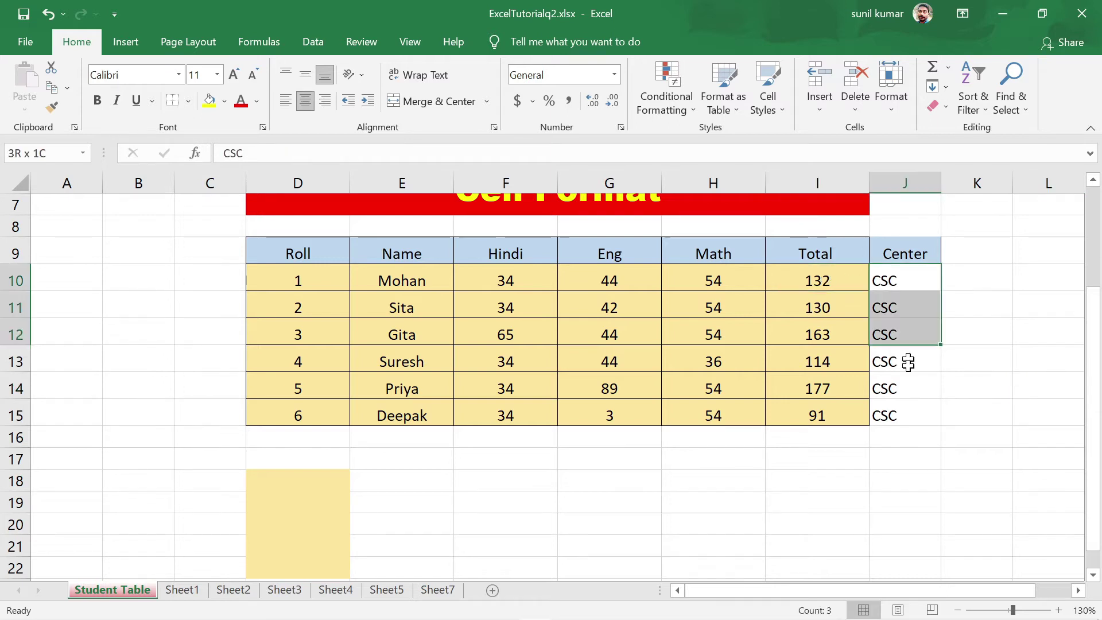
pyautogui.click(809, 286)
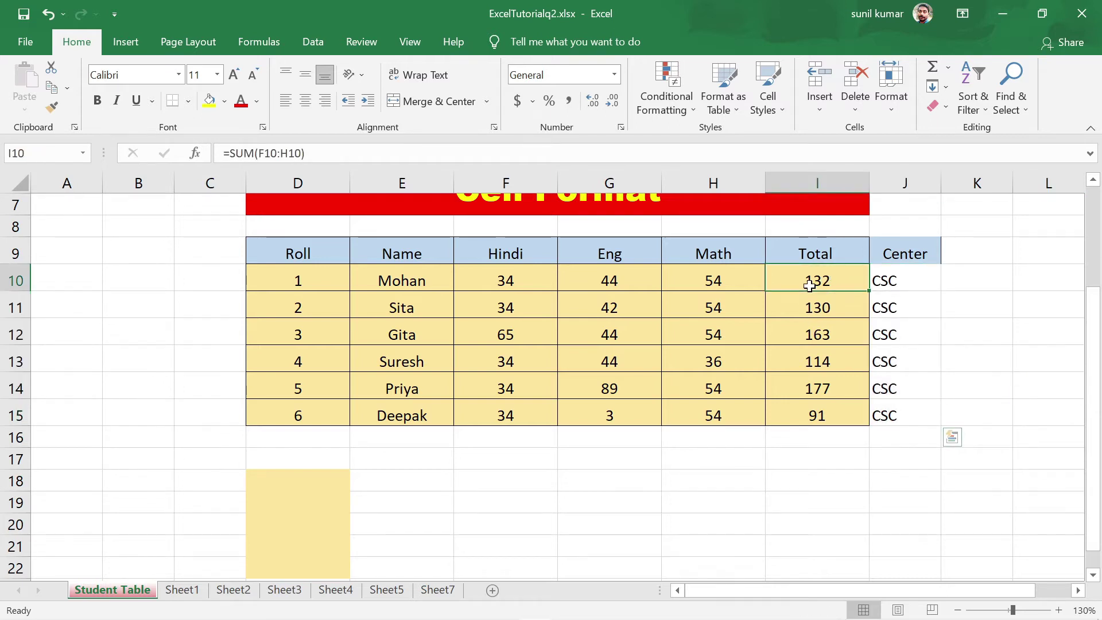
pyautogui.click(58, 115)
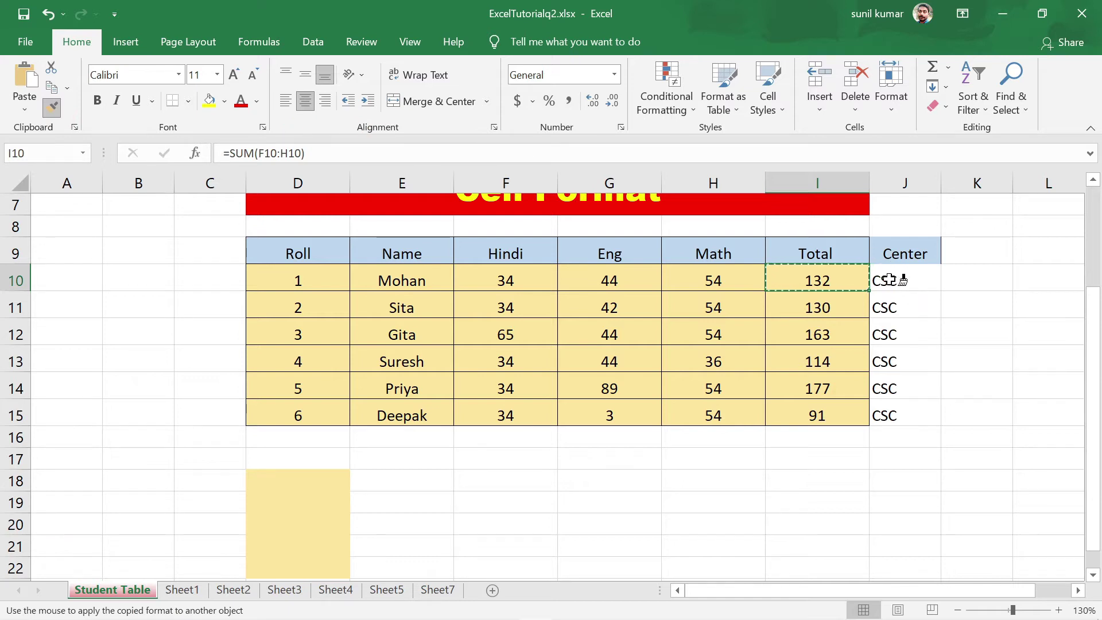
pyautogui.moveTo(889, 280); pyautogui.dragTo(889, 421)
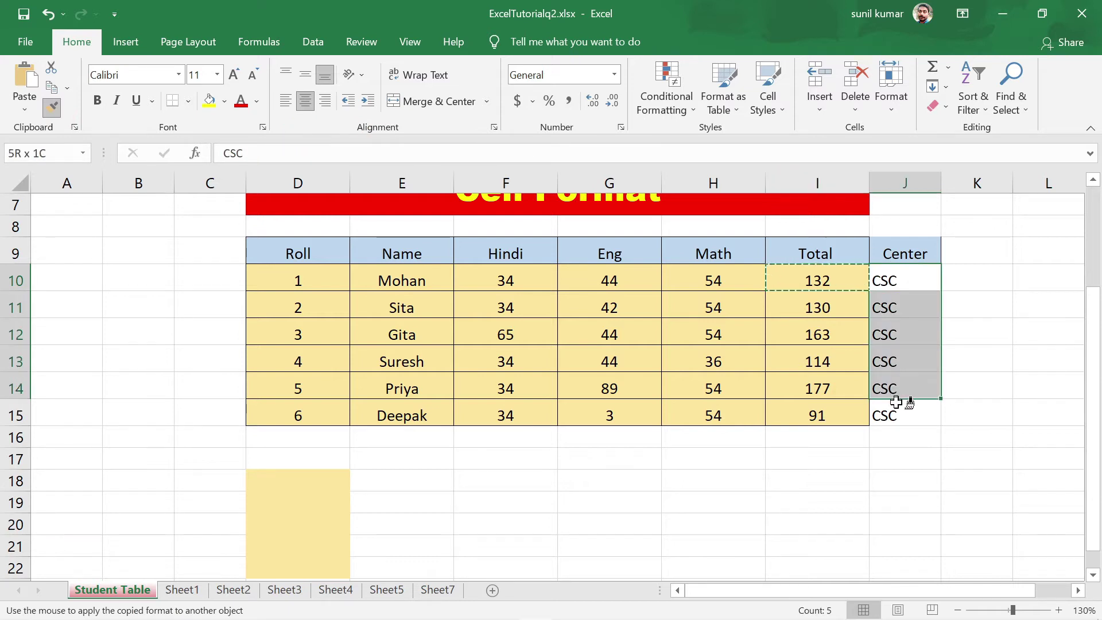
pyautogui.click(1023, 355)
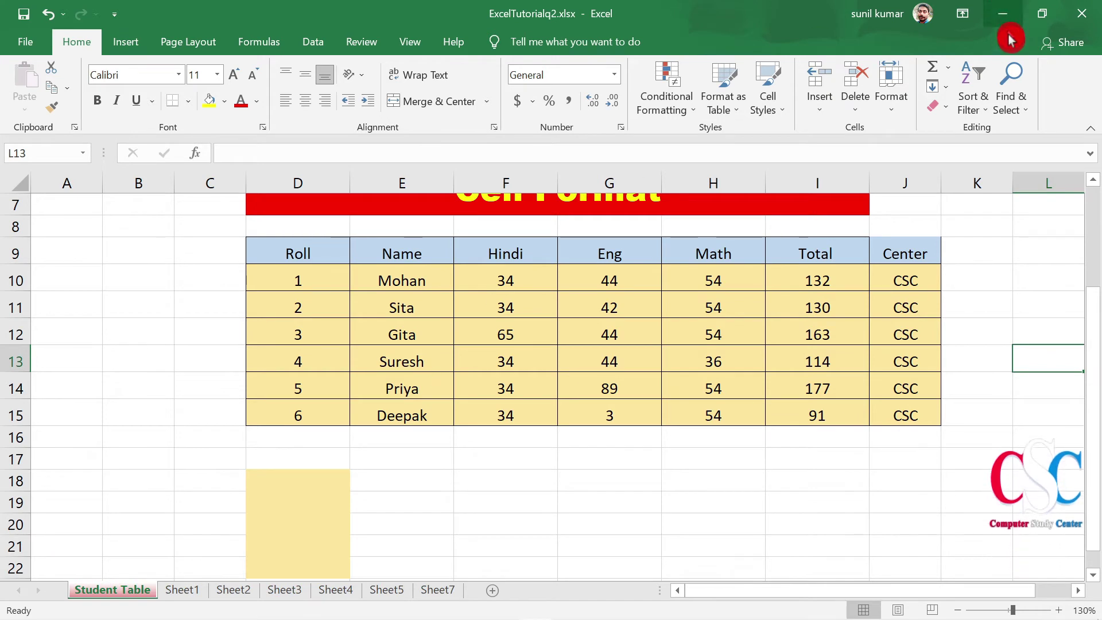
pyautogui.click(948, 87)
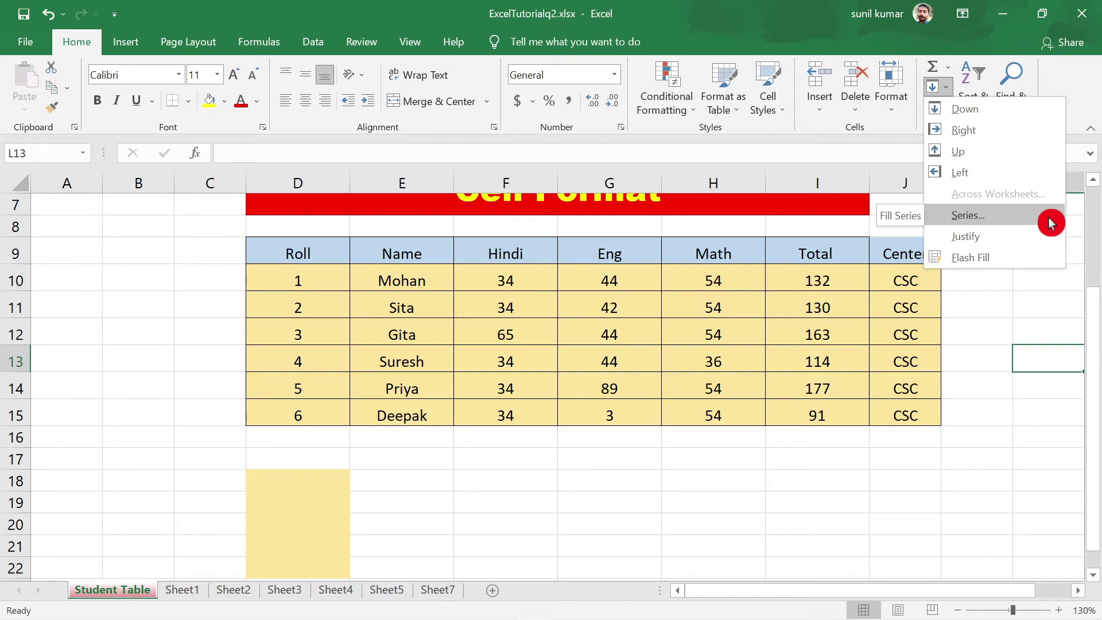
pyautogui.click(315, 287)
pyautogui.moveTo(320, 279); pyautogui.dragTo(316, 437)
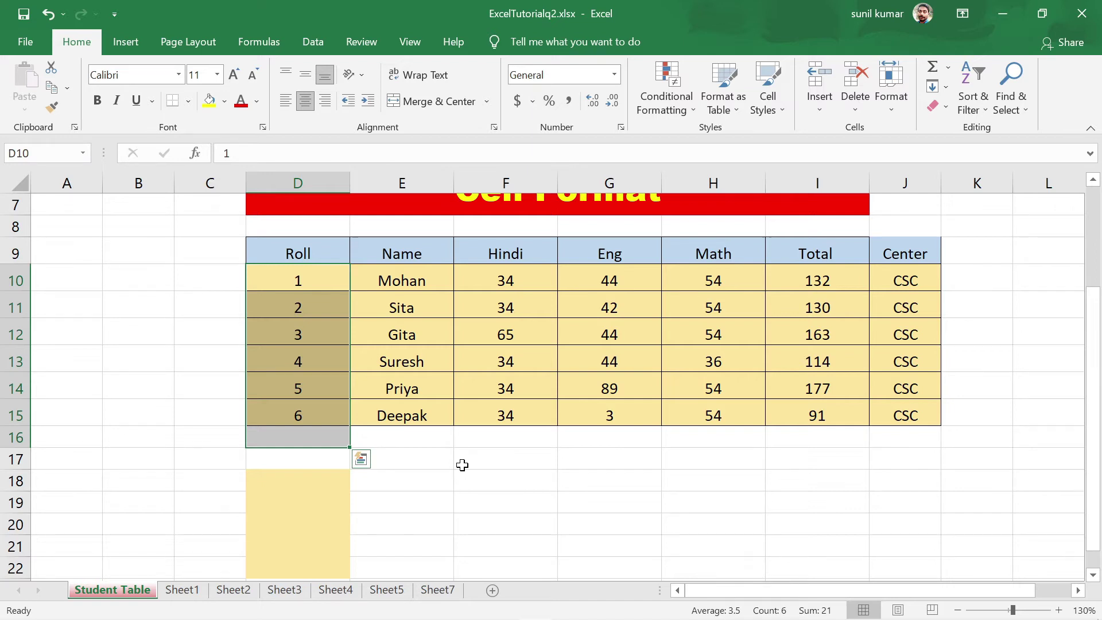
# Step: Enter the starting value 1 in empty cell B24 below the student table
pyautogui.scroll(-4, 462, 465)
pyautogui.scroll(-1, 462, 464)
pyautogui.scroll(1, 462, 465)
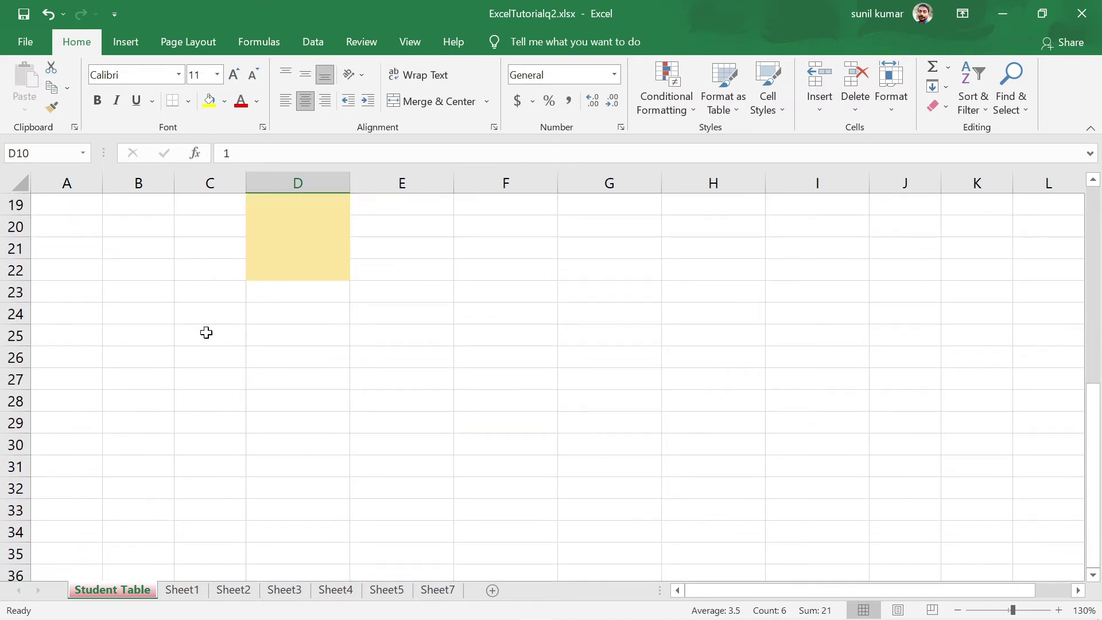
pyautogui.click(143, 316)
pyautogui.write('1')
pyautogui.press('Return')
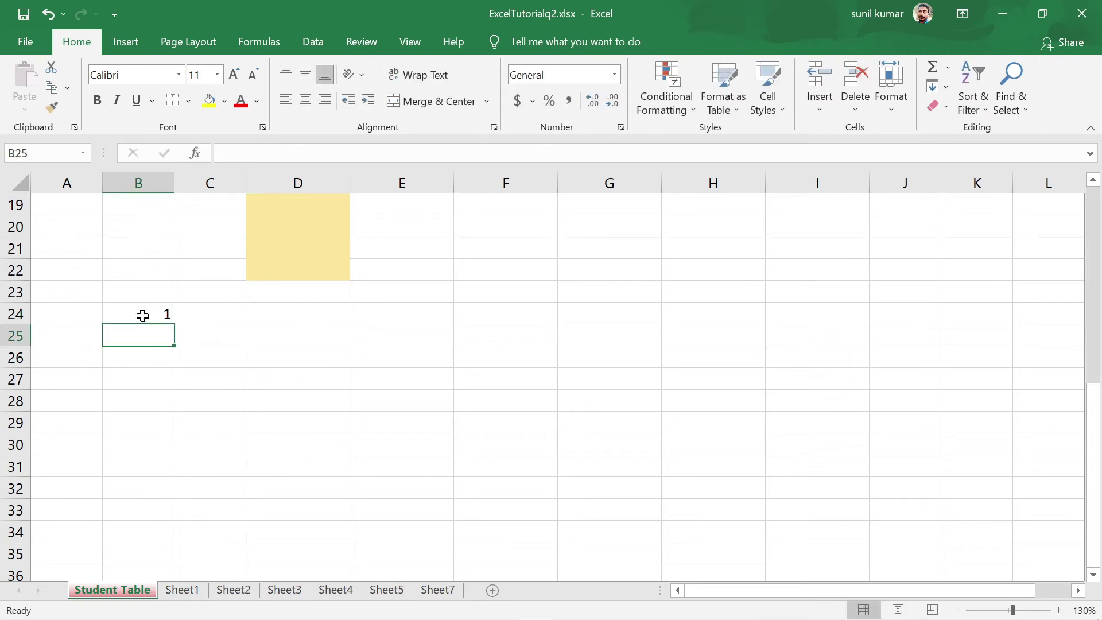
pyautogui.click(144, 315)
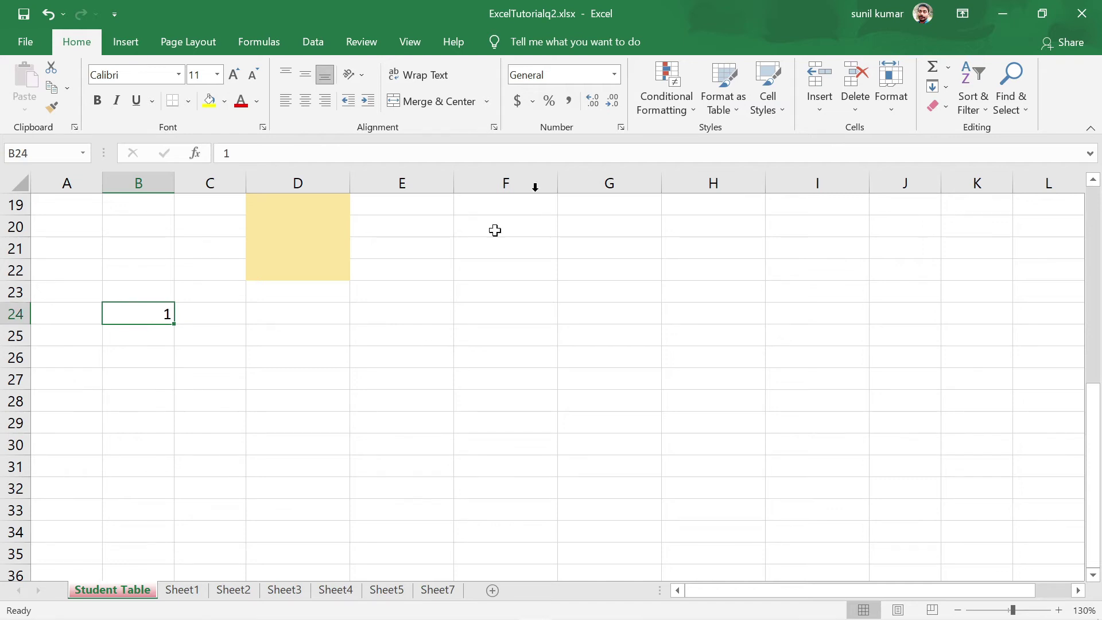
pyautogui.click(944, 87)
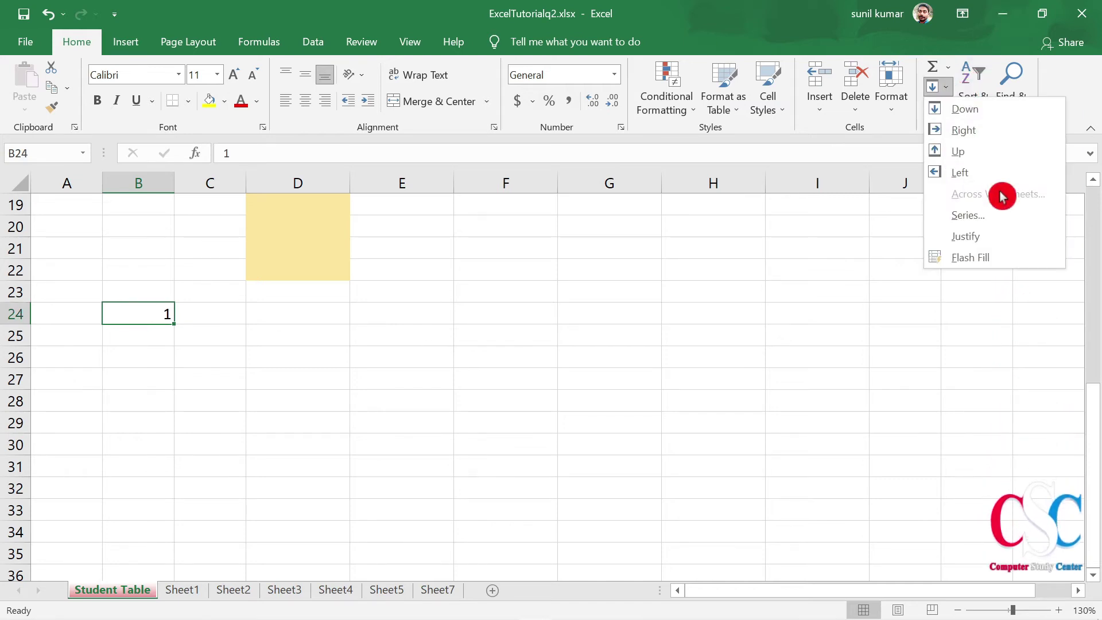
# Step: Open the Series dialog for B24 and try the Date, then AutoFill series types
pyautogui.click(1003, 215)
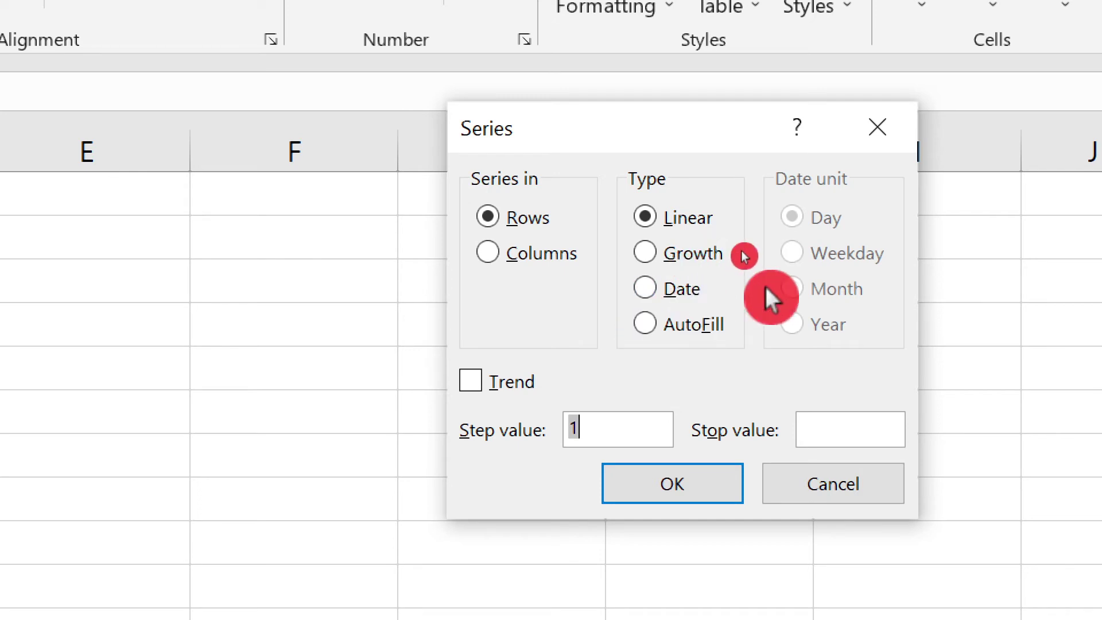
pyautogui.click(654, 292)
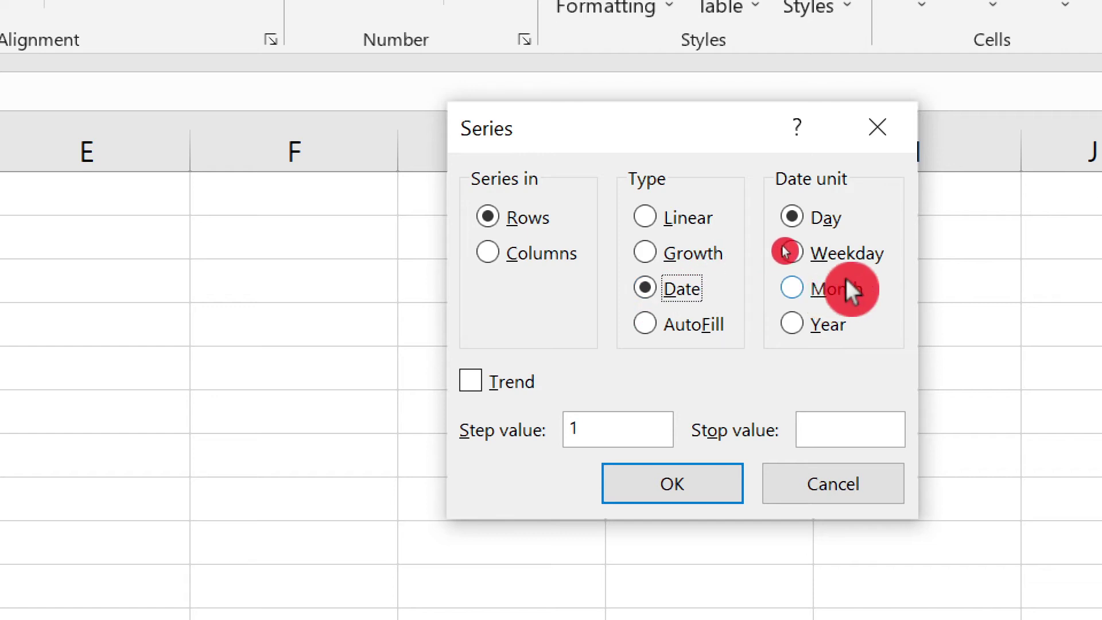
pyautogui.click(648, 325)
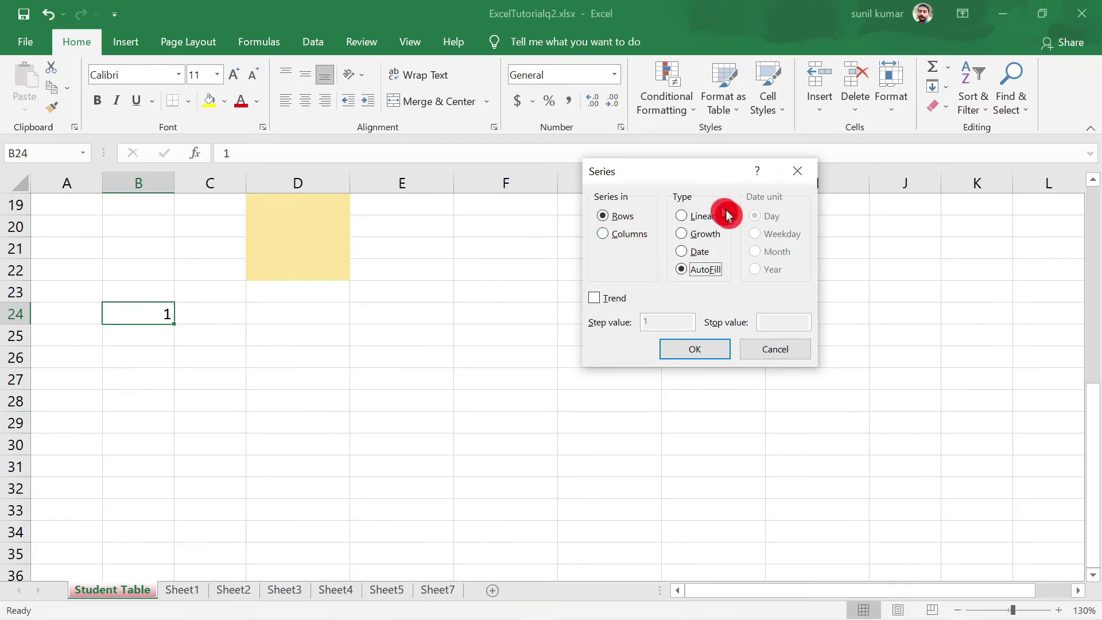
# Step: Create a Linear series in Columns with step 1 and stop value 100
pyautogui.click(683, 217)
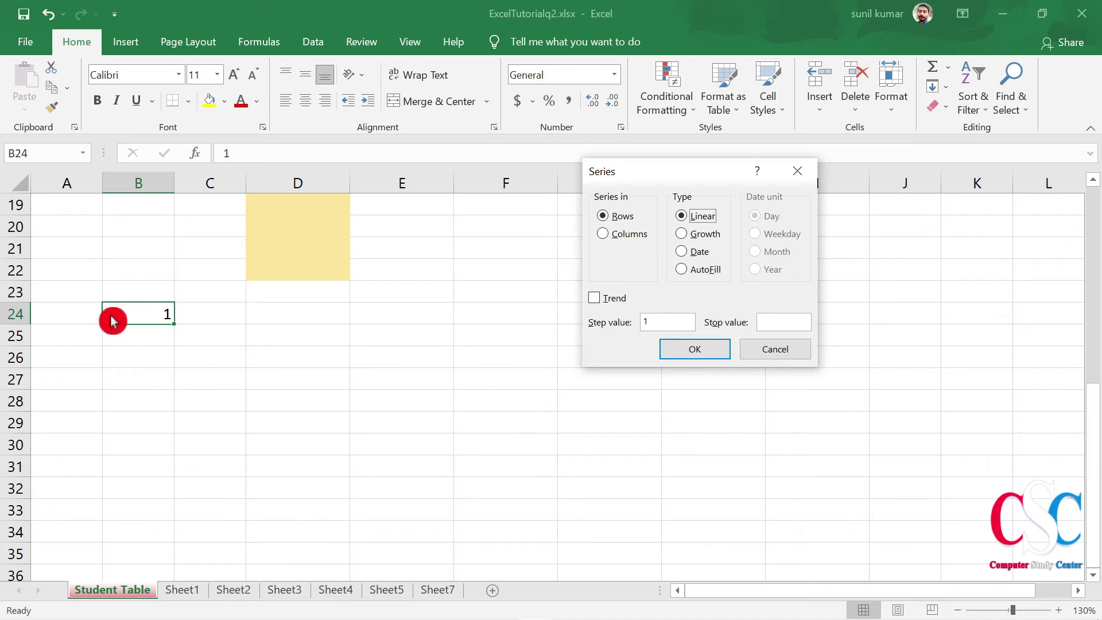
pyautogui.click(774, 322)
pyautogui.write('100')
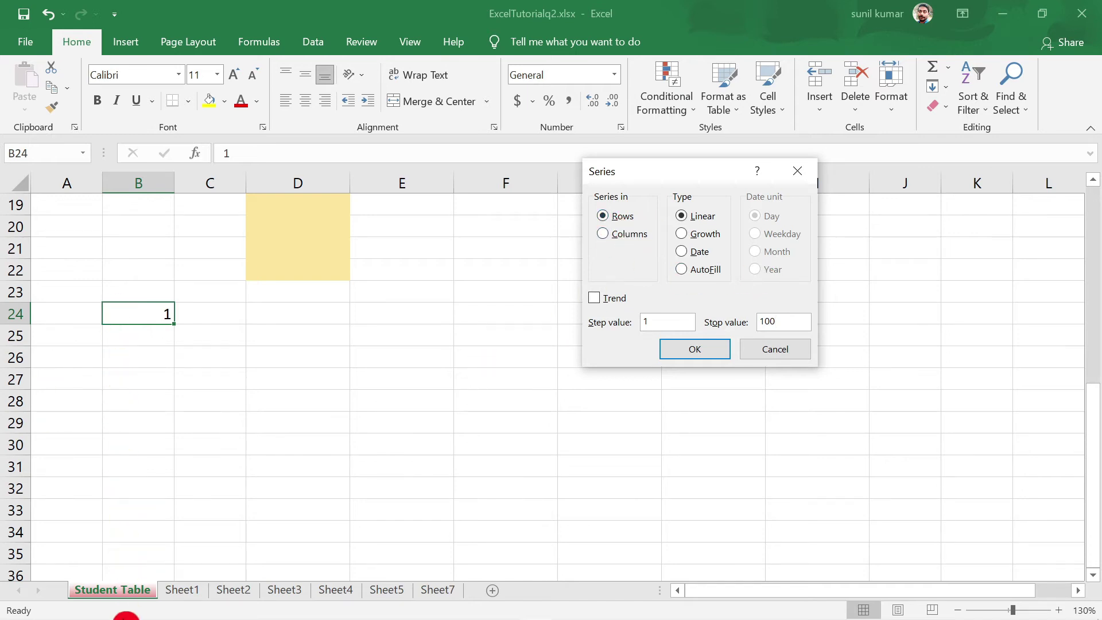
pyautogui.click(626, 234)
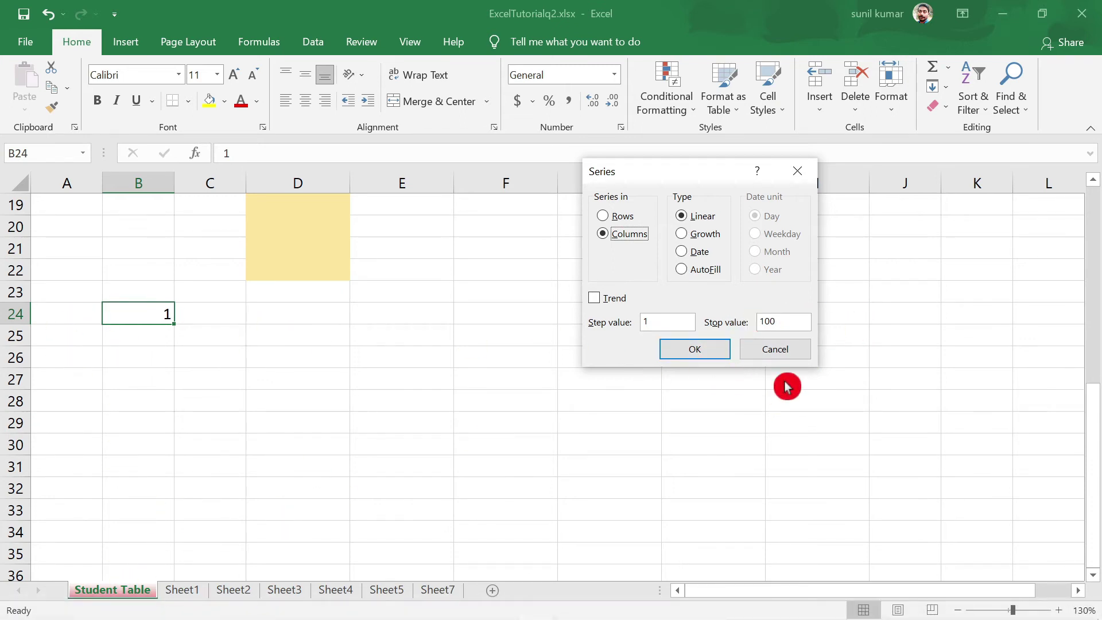
pyautogui.click(698, 351)
# Step: Scroll down to check the final value 100 in B123, then scroll back up
pyautogui.scroll(-3, 157, 308)
pyautogui.scroll(-3, 157, 394)
pyautogui.scroll(-5, 163, 422)
pyautogui.scroll(-7, 163, 408)
pyautogui.scroll(-5, 163, 398)
pyautogui.scroll(-2, 166, 396)
pyautogui.scroll(-5, 165, 392)
pyautogui.scroll(-2, 155, 419)
pyautogui.click(136, 373)
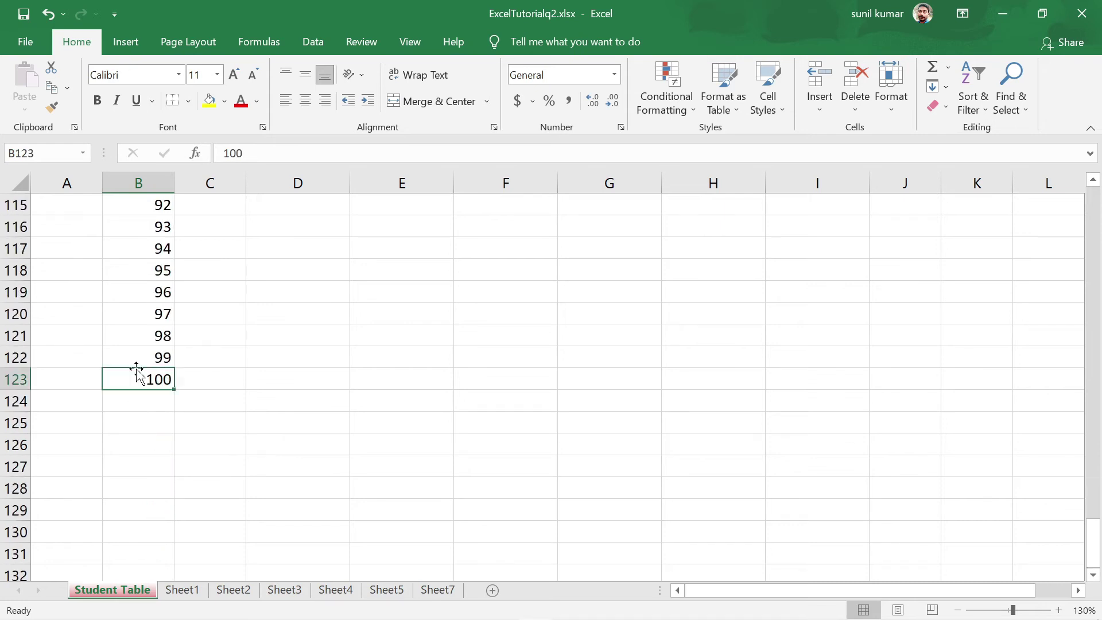
pyautogui.scroll(1, 422, 378)
pyautogui.scroll(5, 423, 377)
pyautogui.scroll(12, 422, 377)
pyautogui.scroll(4, 422, 378)
pyautogui.scroll(6, 422, 378)
# Step: Enter the starting value 2 in cell D24
pyautogui.scroll(7, 422, 377)
pyautogui.scroll(1, 422, 378)
pyautogui.scroll(-3, 419, 379)
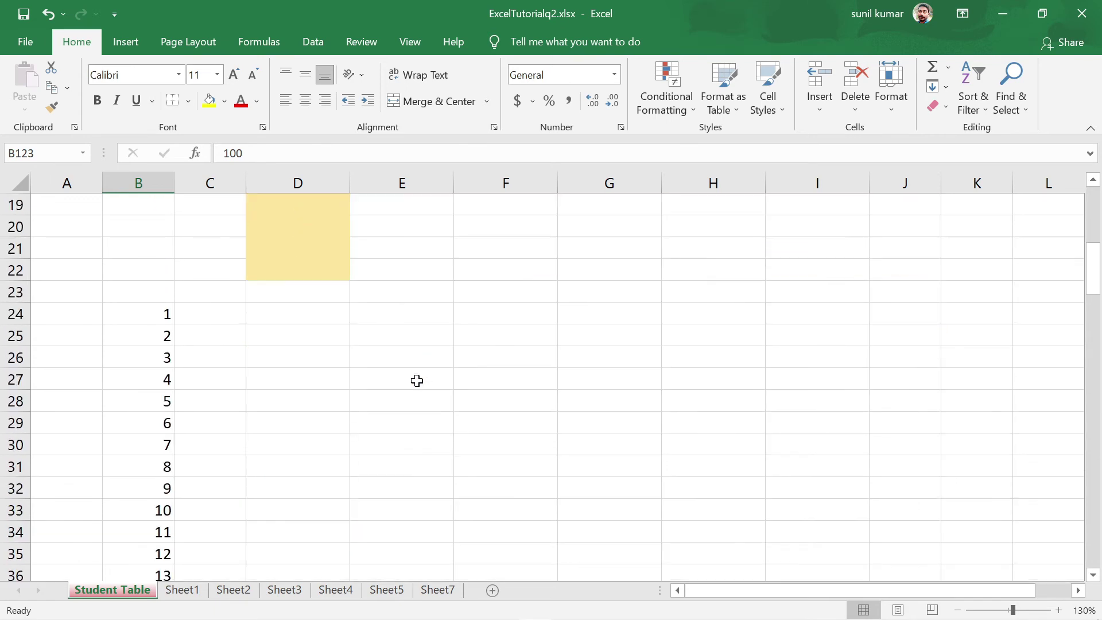
pyautogui.click(304, 320)
pyautogui.write('2')
pyautogui.press('Return')
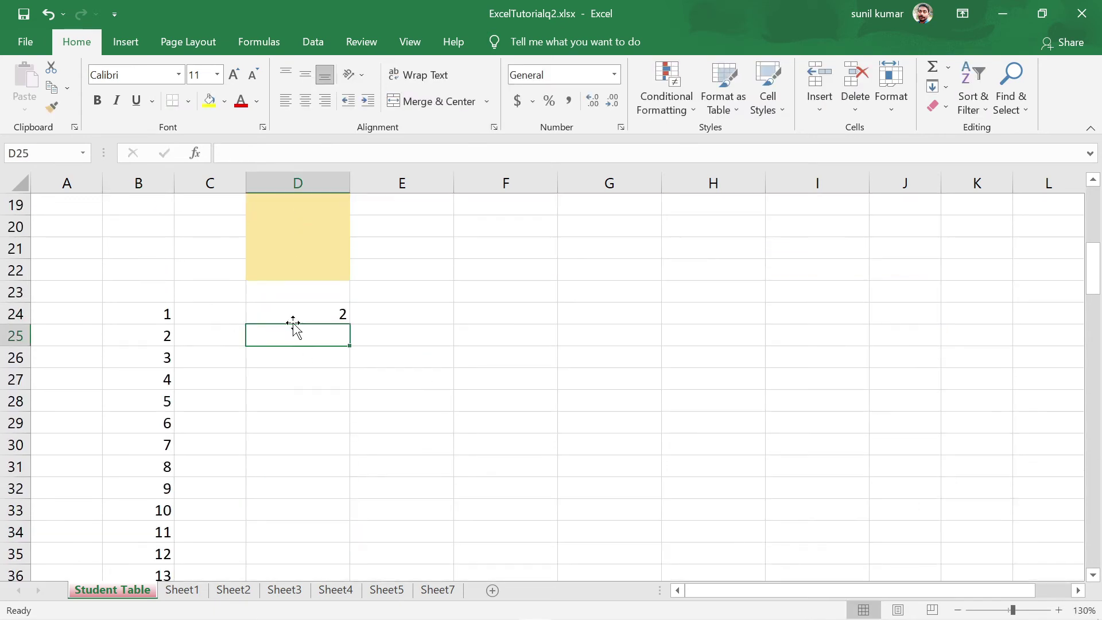
pyautogui.click(301, 310)
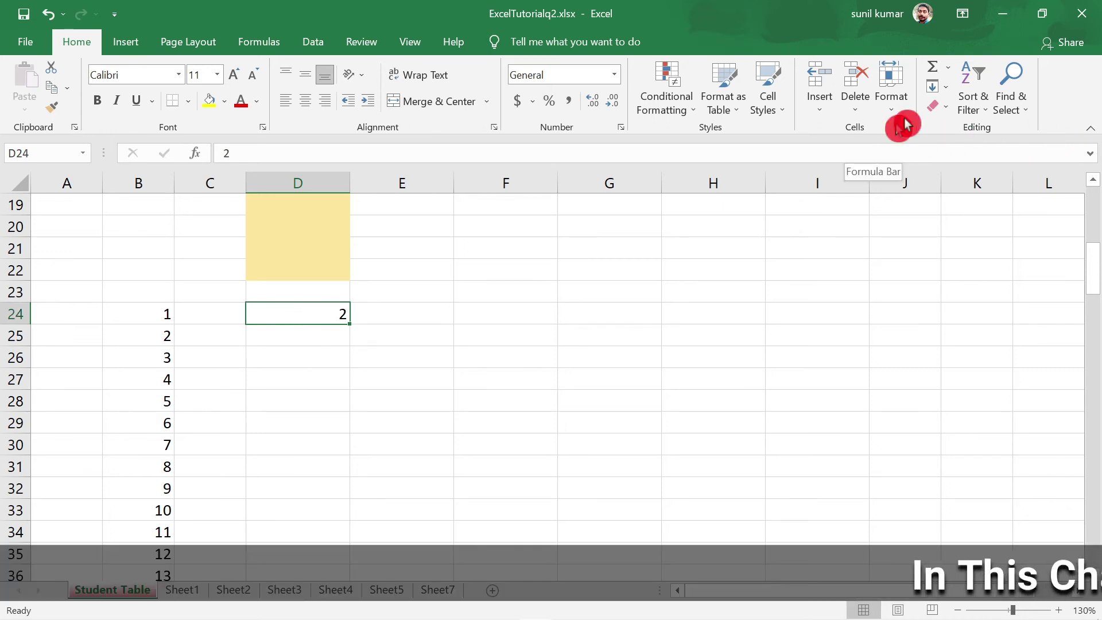
# Step: Fill a Linear series down column D with step 2 and stop value 20
pyautogui.click(941, 88)
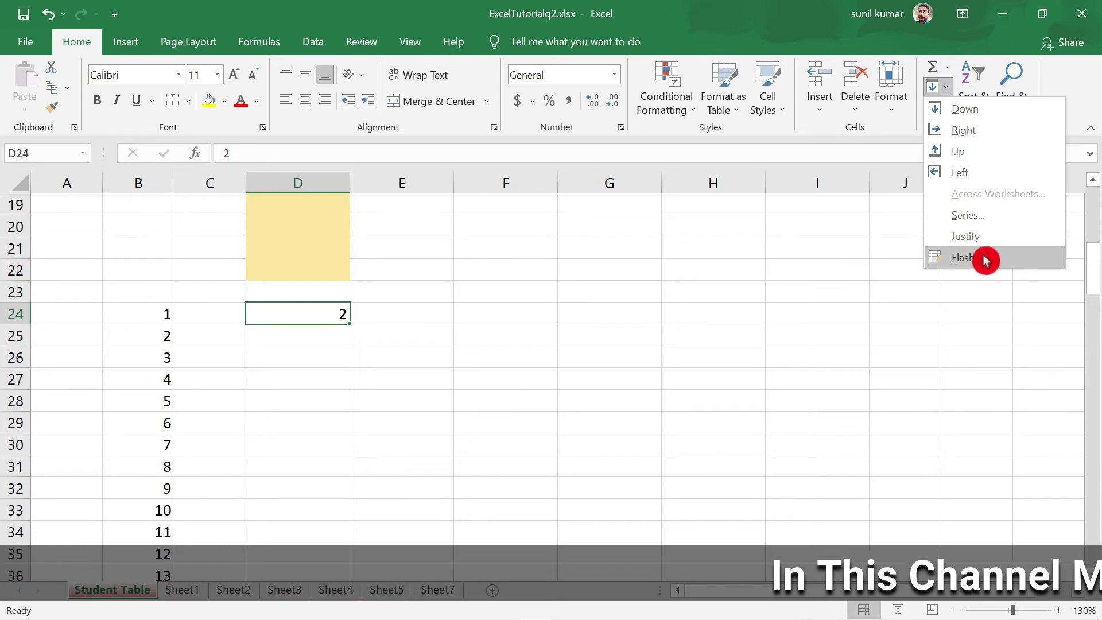
pyautogui.click(1009, 215)
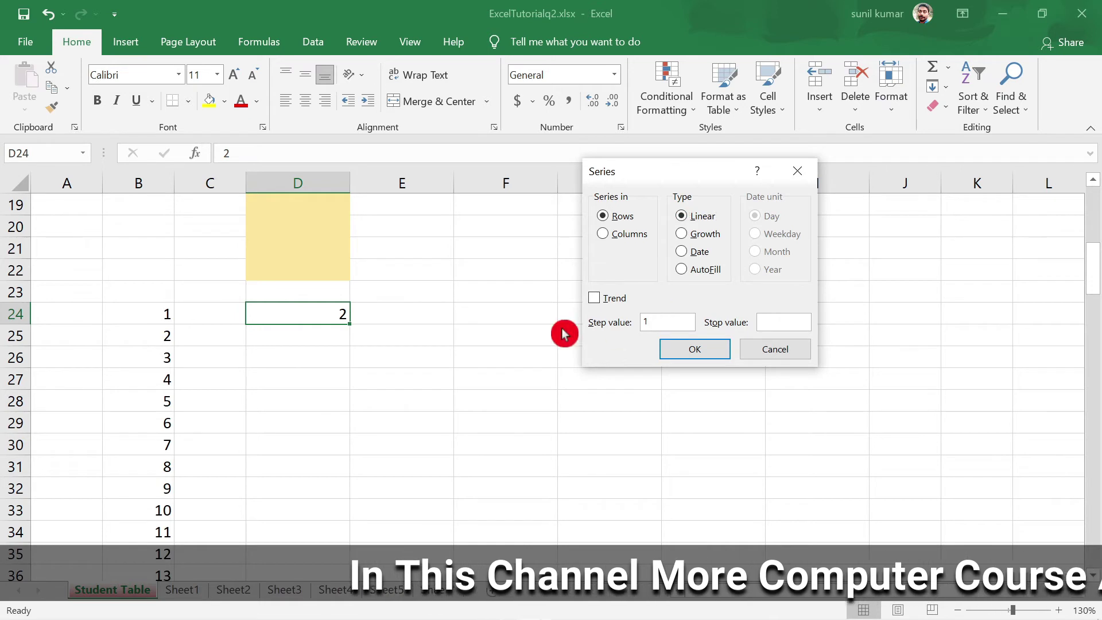
pyautogui.moveTo(652, 323); pyautogui.dragTo(627, 319)
pyautogui.write('2')
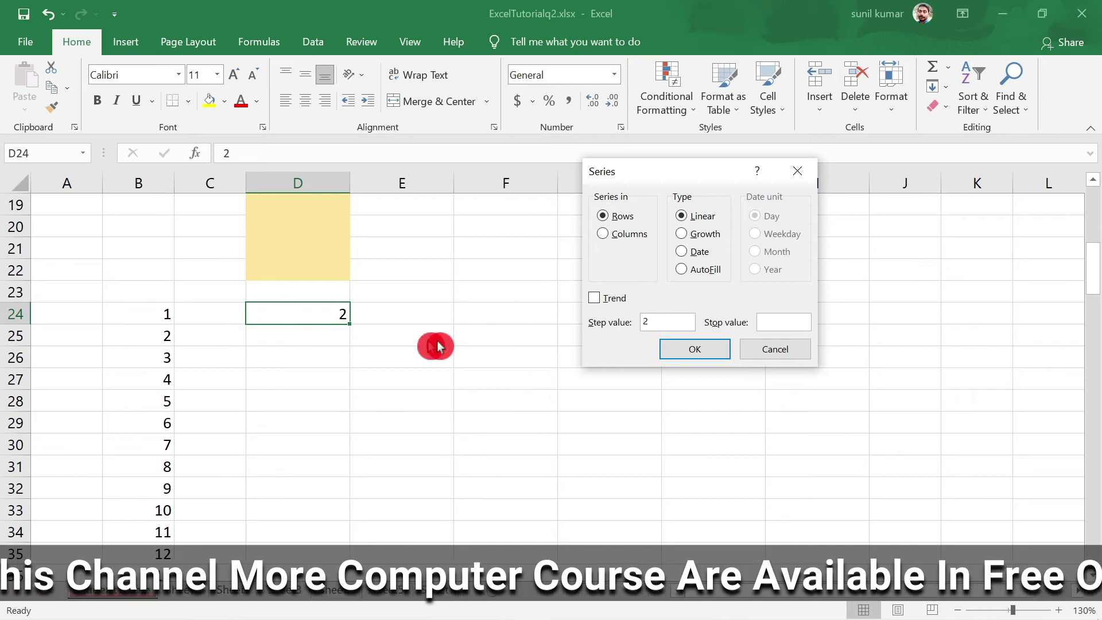
pyautogui.click(785, 321)
pyautogui.write('20')
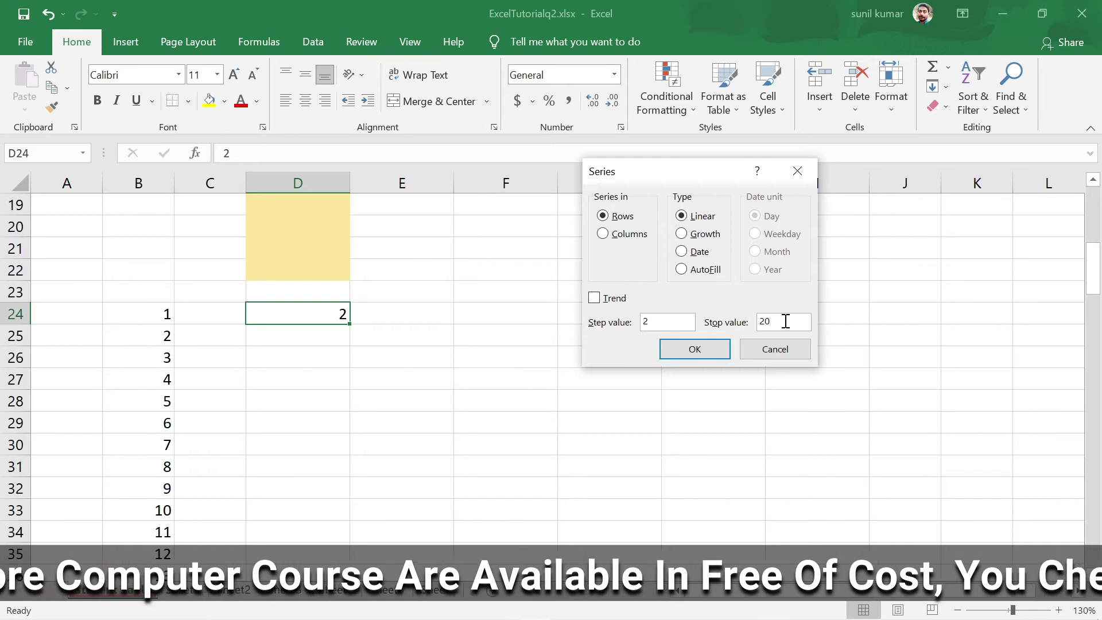
pyautogui.click(626, 234)
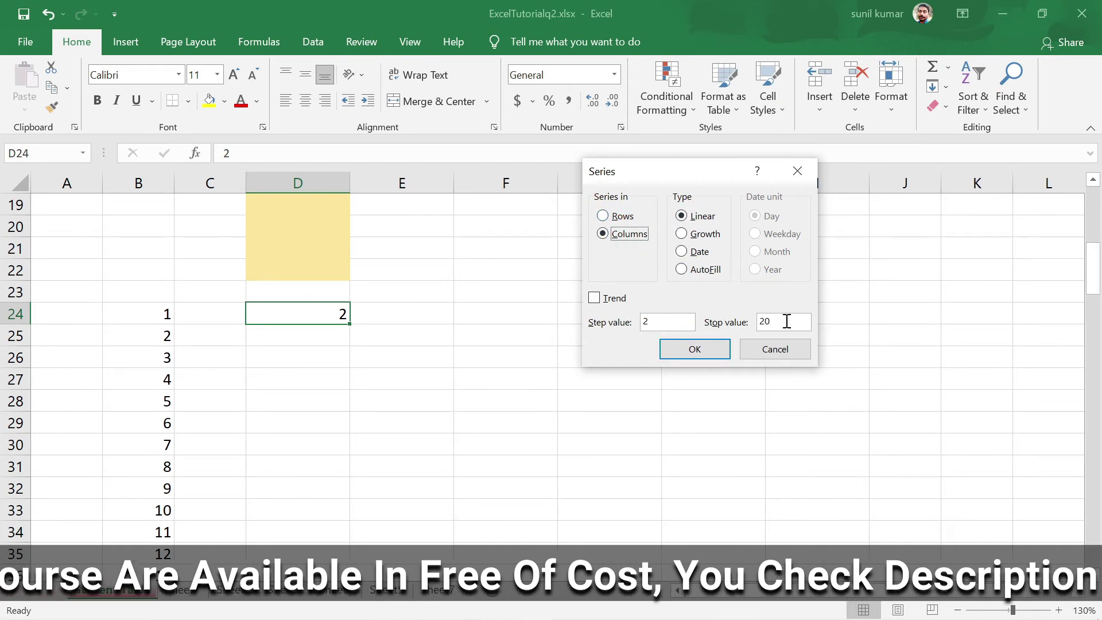
pyautogui.click(695, 348)
# Step: Select the filled 2 to 20 series in column D to check it
pyautogui.click(339, 446)
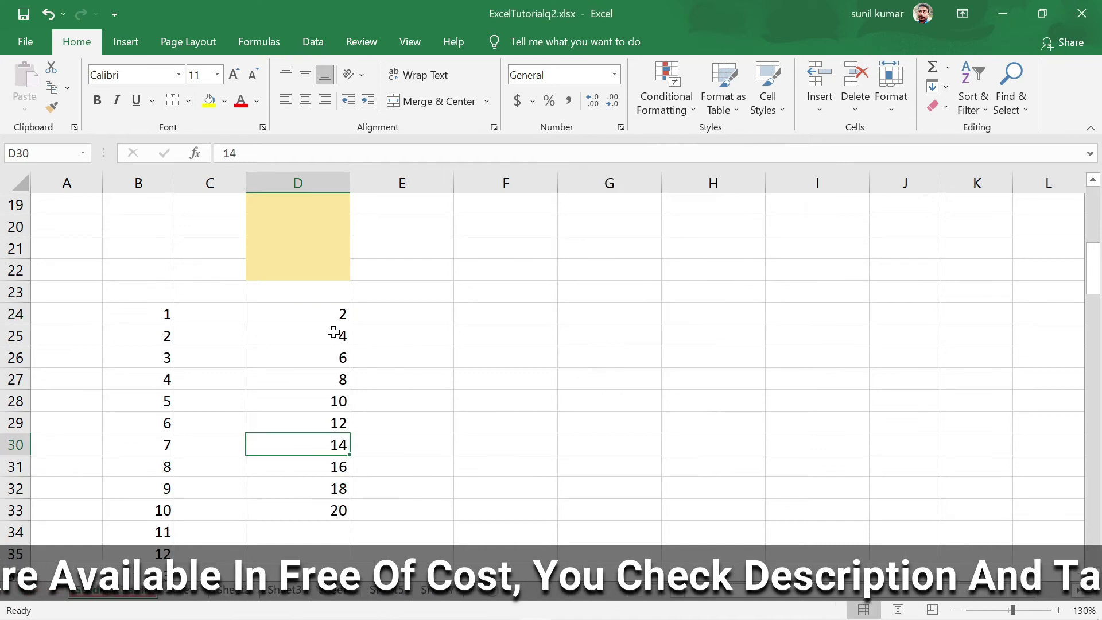
pyautogui.moveTo(324, 312); pyautogui.dragTo(325, 494)
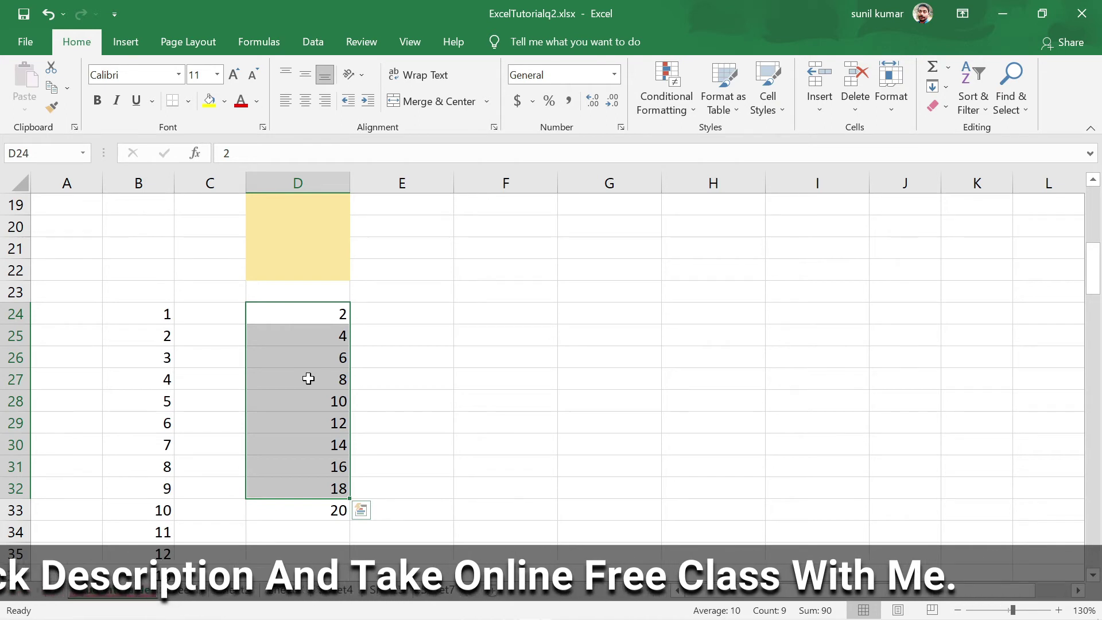
pyautogui.moveTo(299, 314); pyautogui.dragTo(297, 509)
pyautogui.click(597, 401)
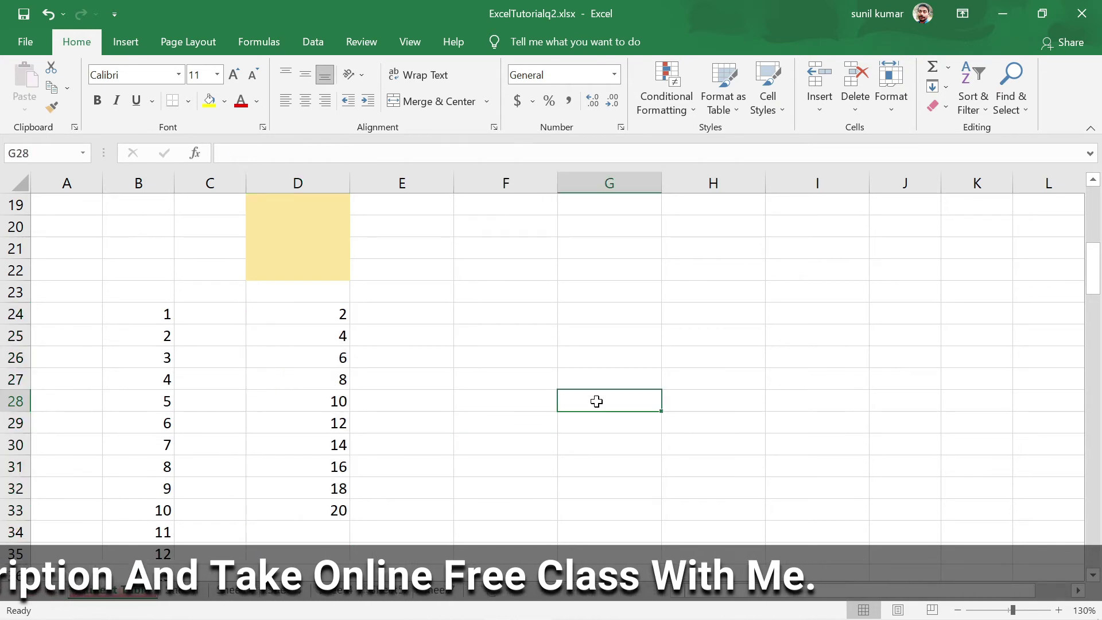
# Step: Enter the starting value 5 in cell F24
pyautogui.click(443, 313)
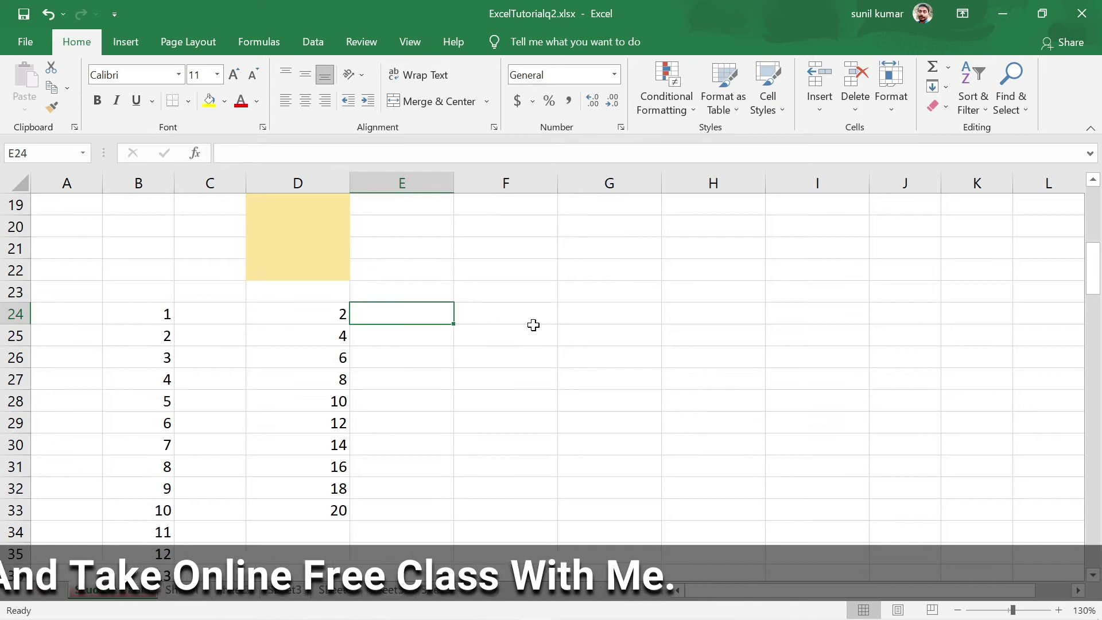
pyautogui.click(533, 329)
pyautogui.click(466, 311)
pyautogui.write('5')
pyautogui.press('Return')
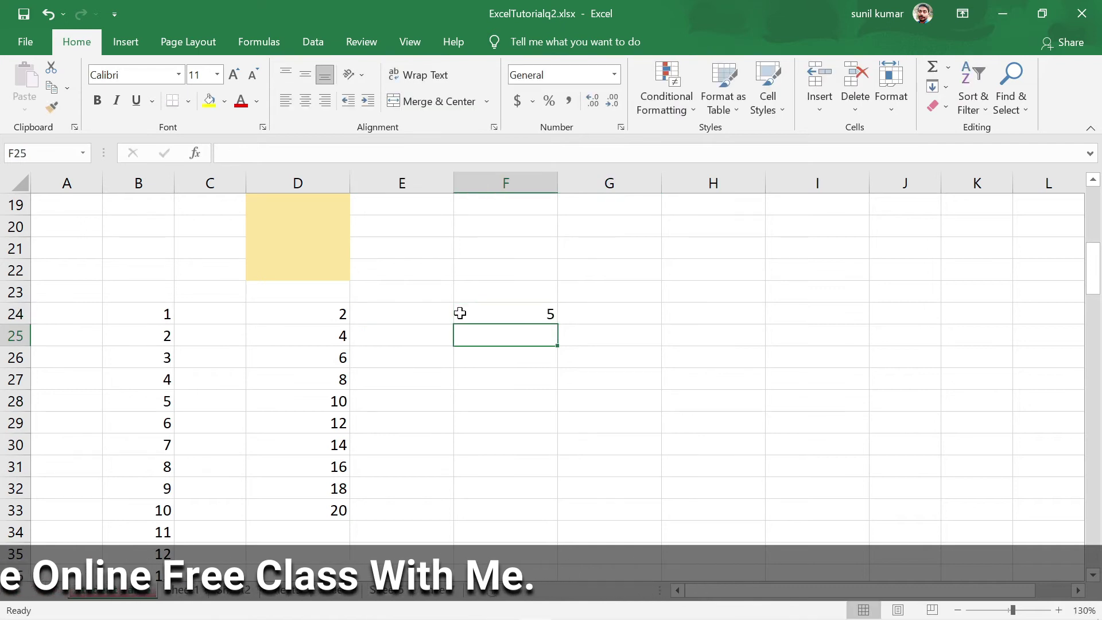
pyautogui.click(460, 313)
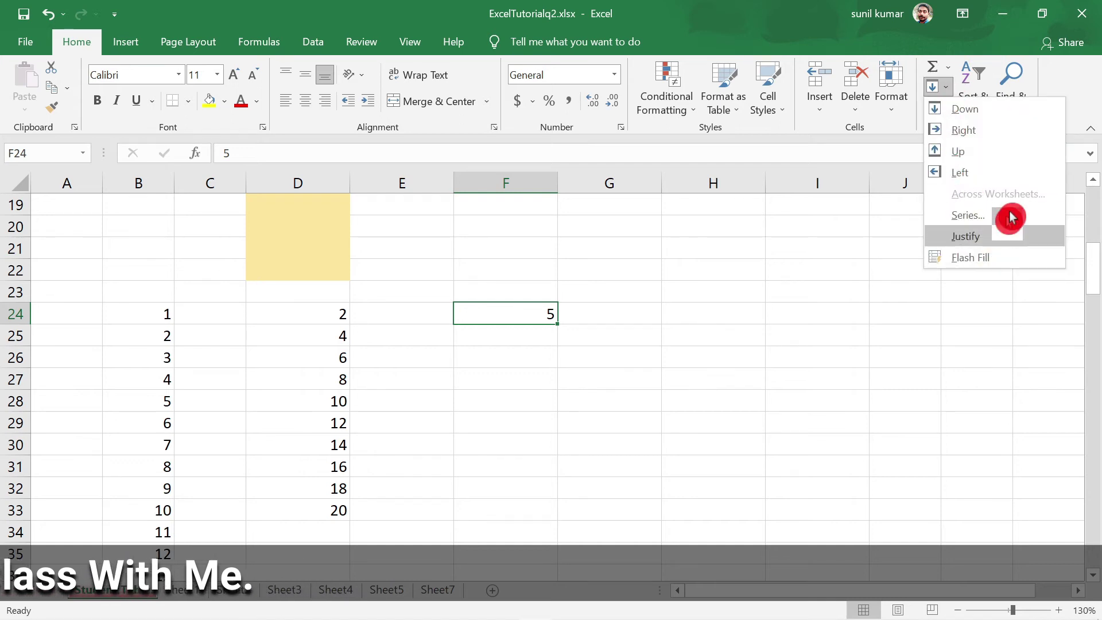
# Step: Fill a Growth series down column F with step 2 and stop value 100000
pyautogui.click(1008, 216)
pyautogui.click(711, 240)
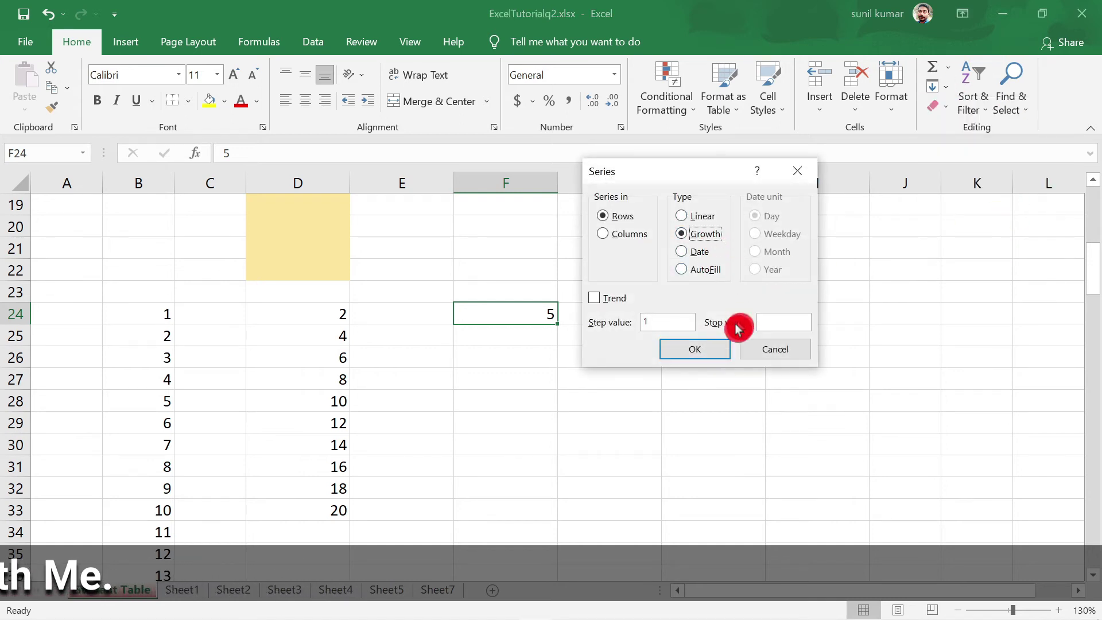
pyautogui.click(630, 234)
pyautogui.doubleClick(648, 322)
pyautogui.click(791, 321)
pyautogui.write('100000')
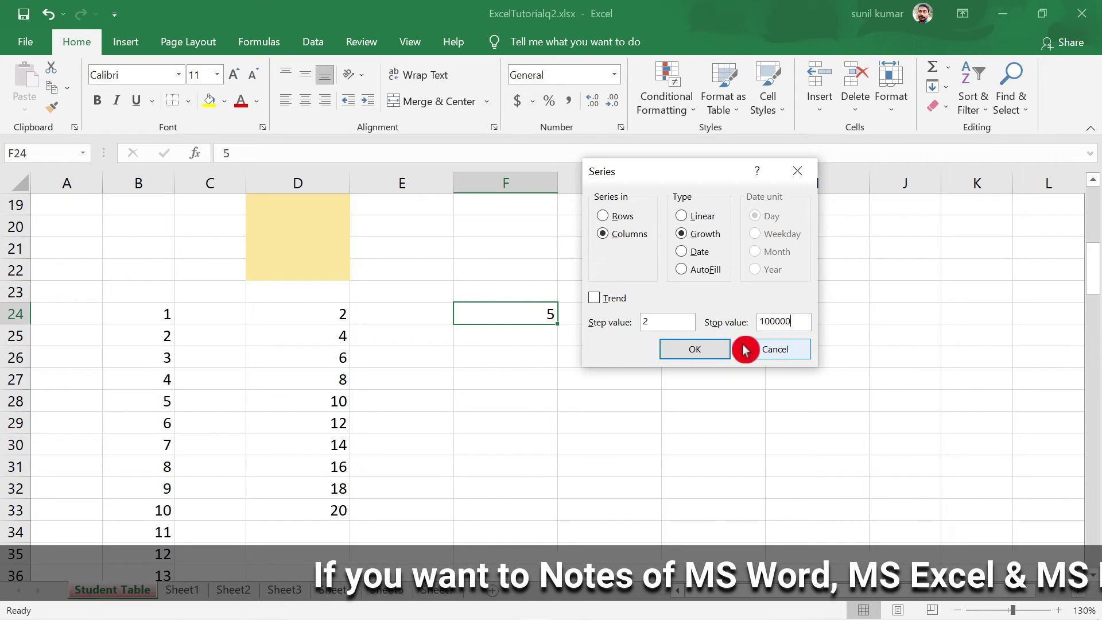
pyautogui.click(722, 348)
# Step: Review the growth series in column F down to its last value 81920
pyautogui.scroll(-3, 632, 356)
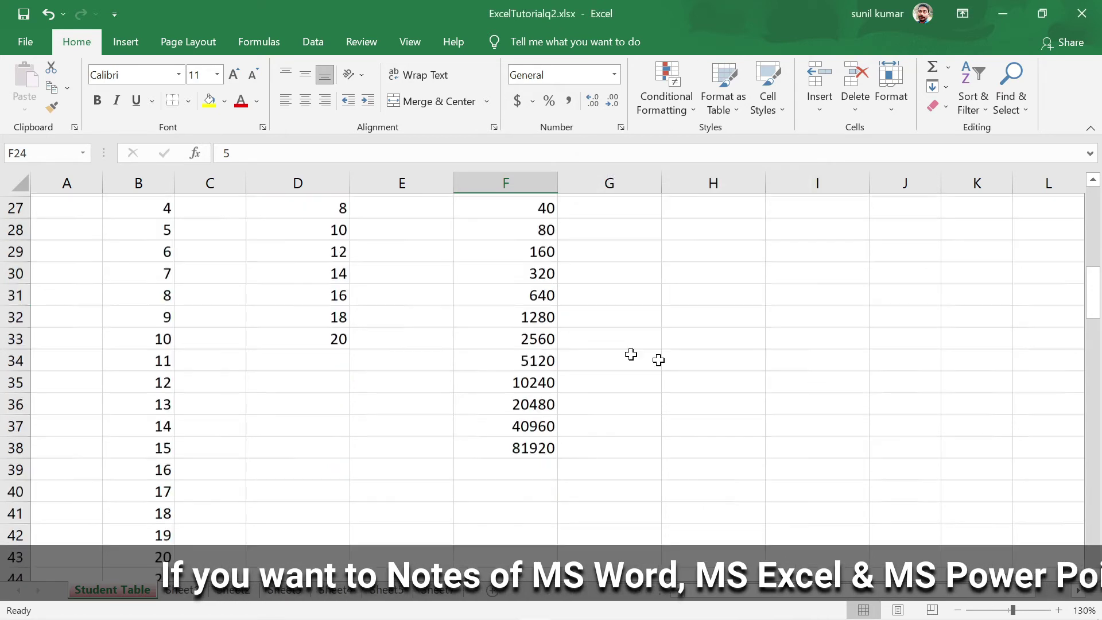
pyautogui.scroll(4, 583, 315)
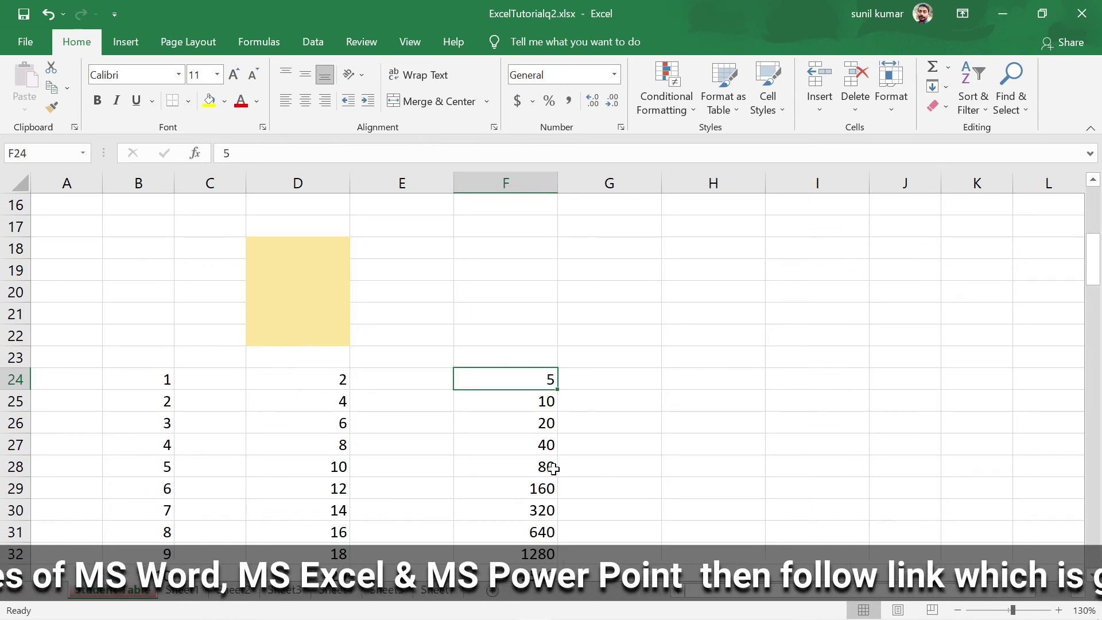
pyautogui.scroll(-1, 553, 469)
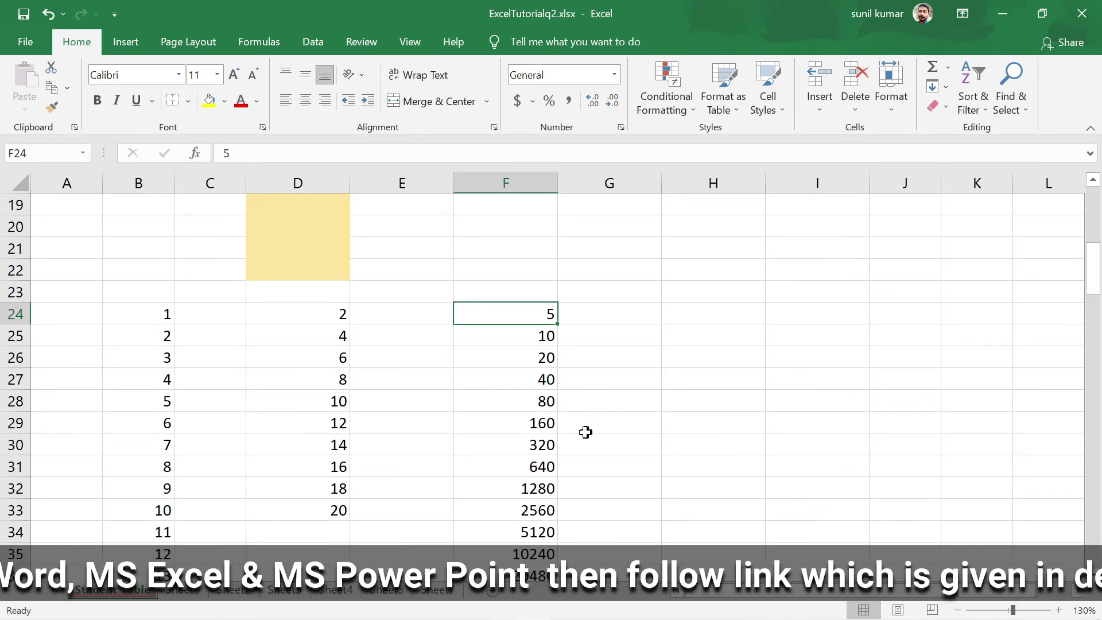
pyautogui.scroll(-1, 565, 429)
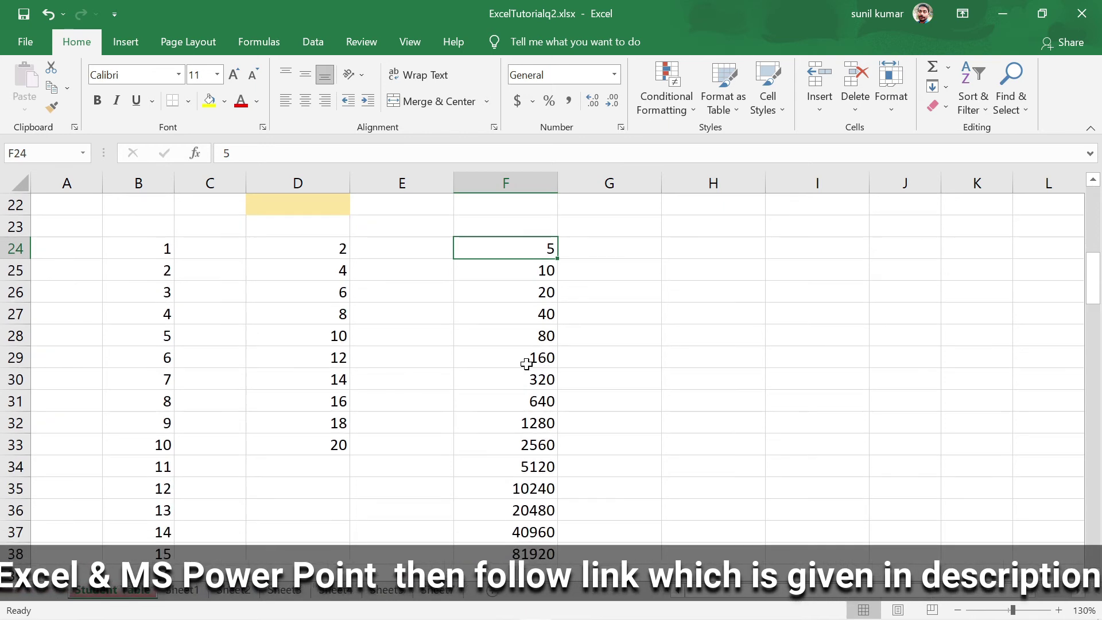
pyautogui.moveTo(529, 359); pyautogui.dragTo(529, 551)
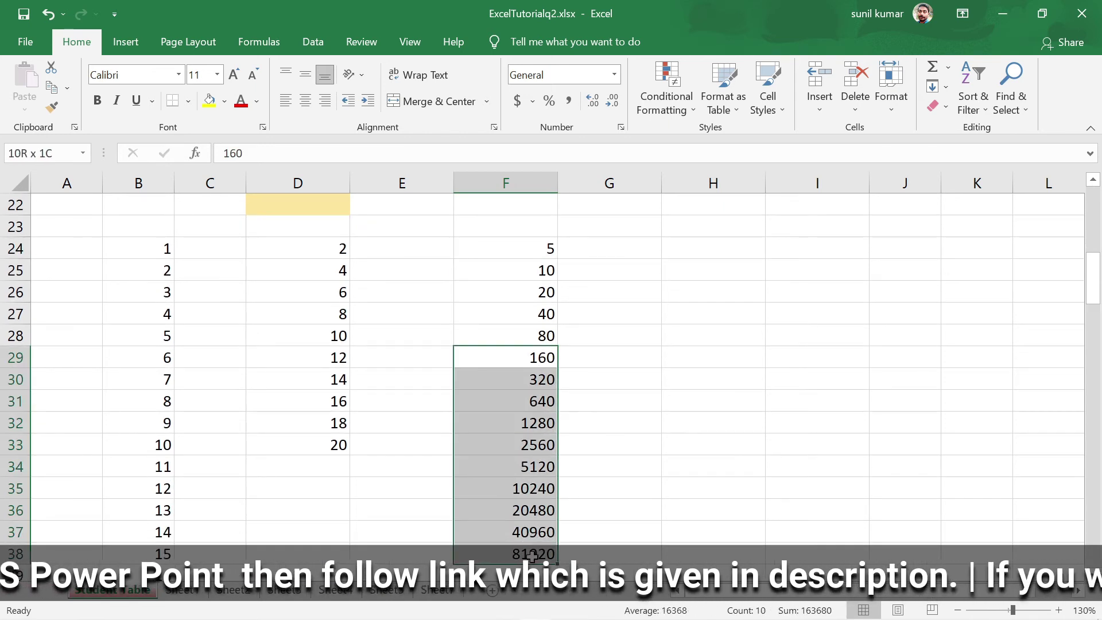
pyautogui.click(670, 410)
pyautogui.moveTo(537, 253); pyautogui.dragTo(522, 551)
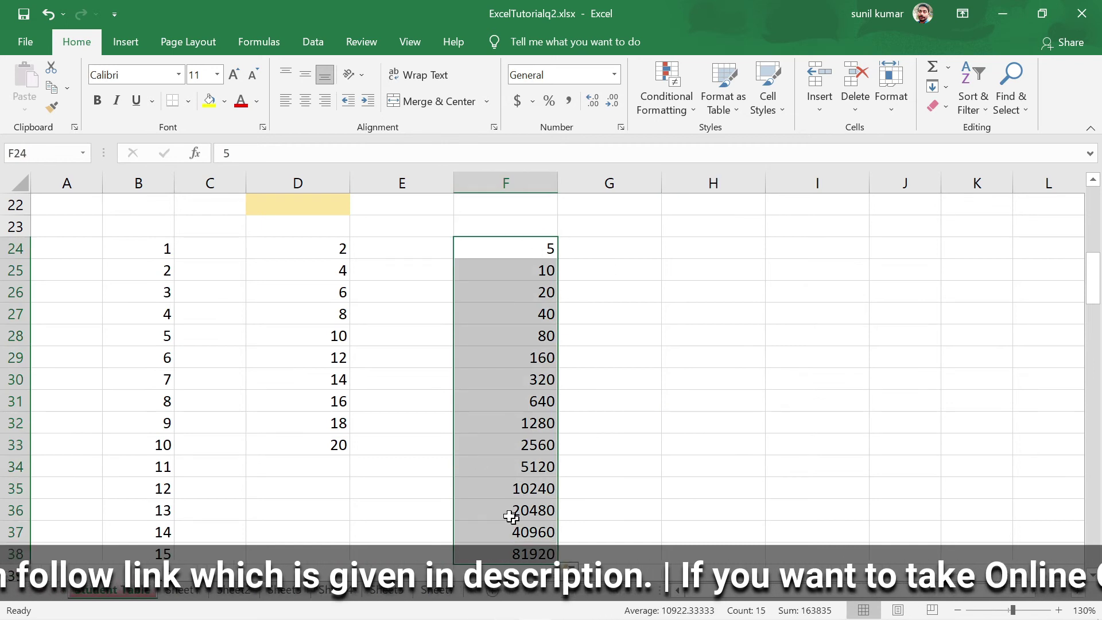
pyautogui.scroll(-3, 566, 475)
pyautogui.scroll(-1, 565, 476)
pyautogui.click(500, 404)
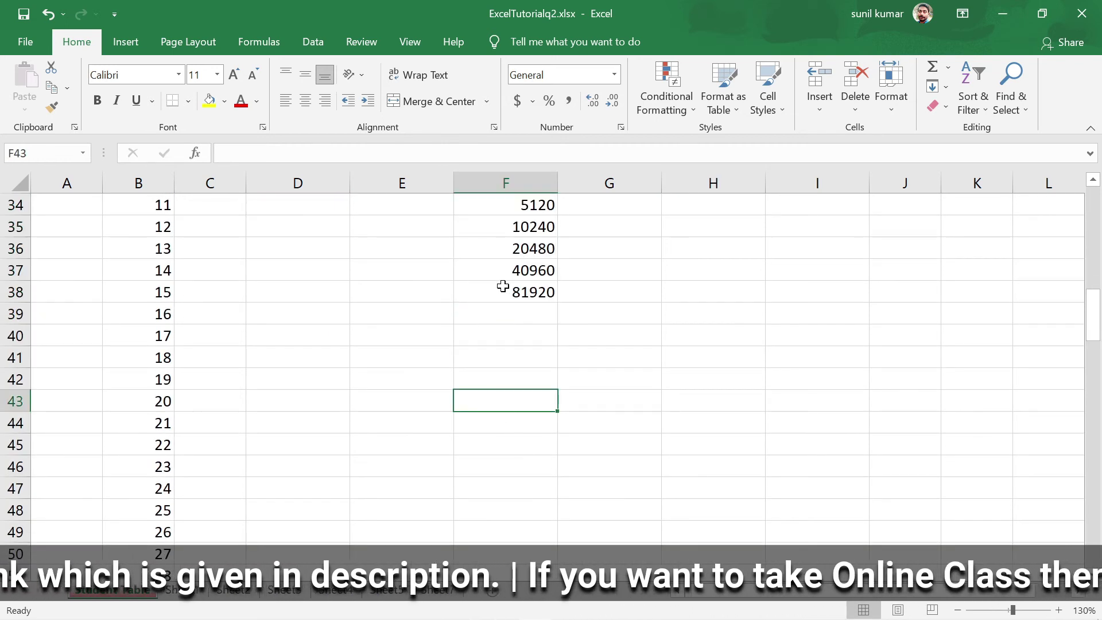
pyautogui.click(503, 286)
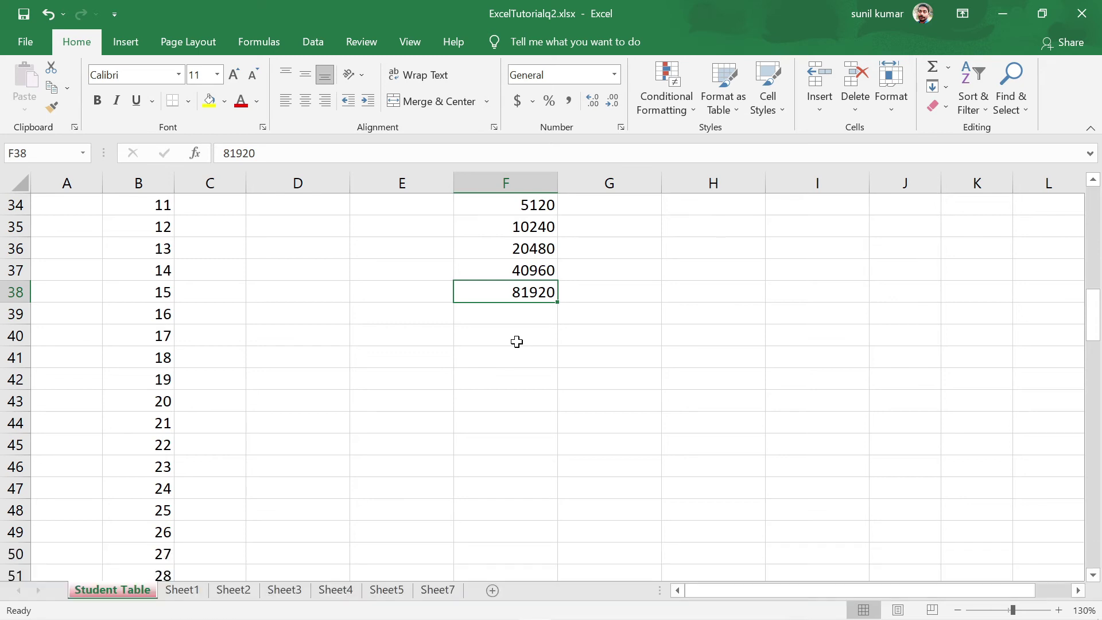
# Step: Select F23:F38 and delete the growth series values
pyautogui.scroll(4, 598, 315)
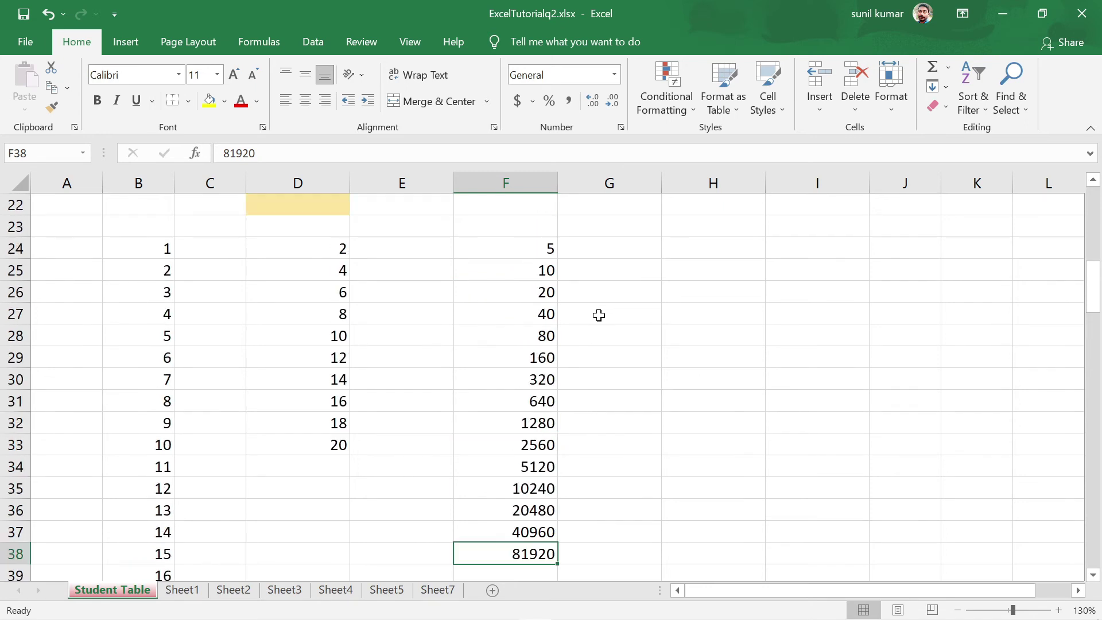
pyautogui.scroll(1, 598, 313)
pyautogui.scroll(-1, 536, 297)
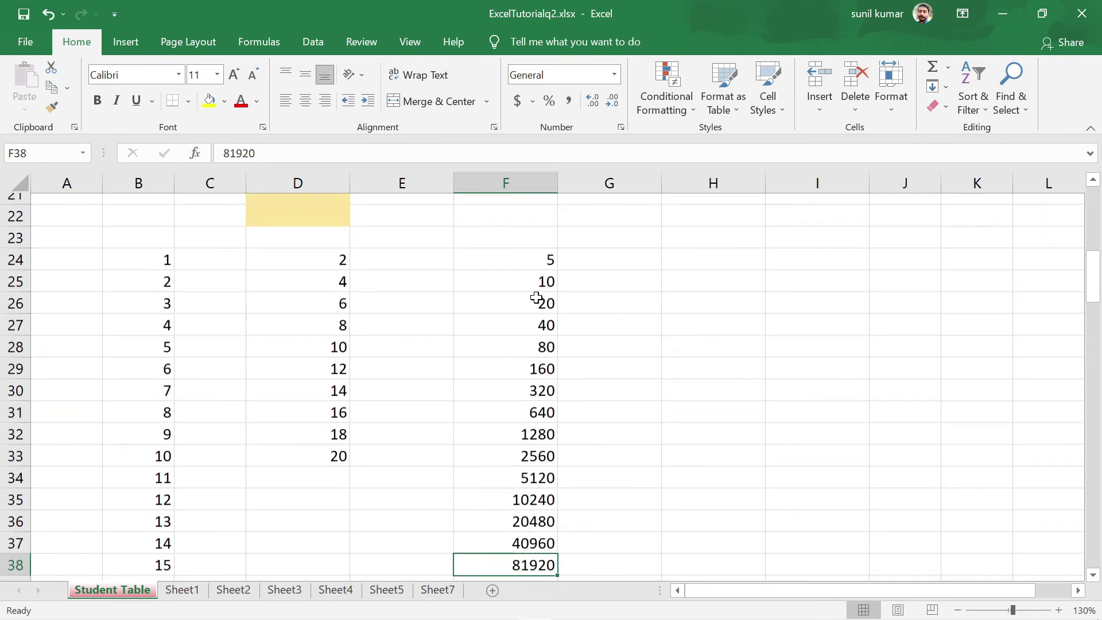
pyautogui.moveTo(531, 230); pyautogui.dragTo(534, 555)
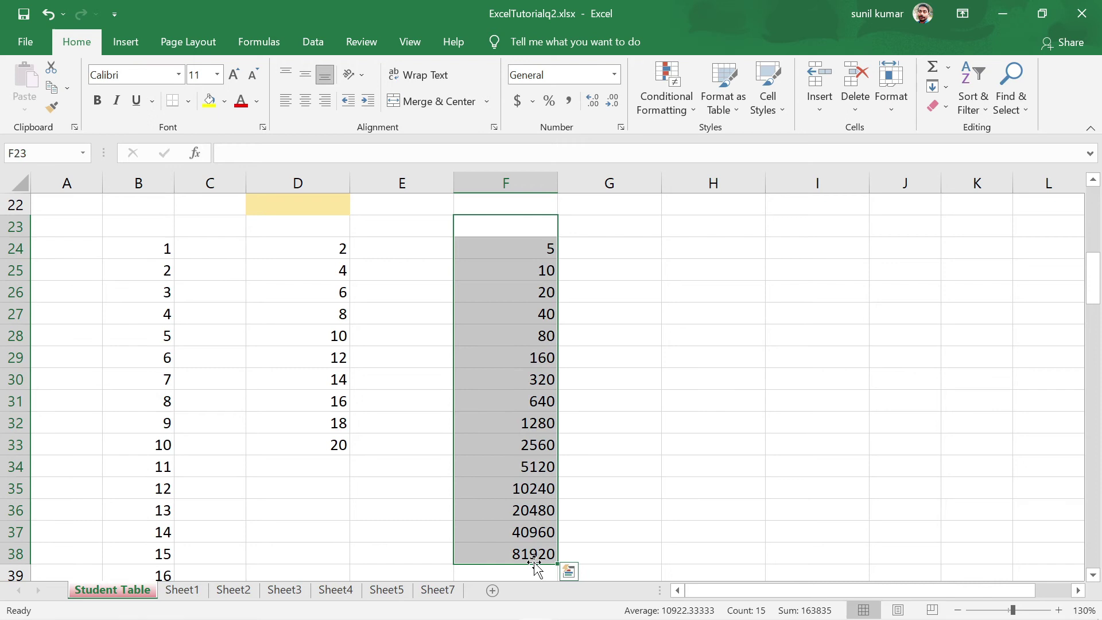
pyautogui.press('Delete')
# Step: Enter the starting value 2 in cell F24
pyautogui.click(619, 393)
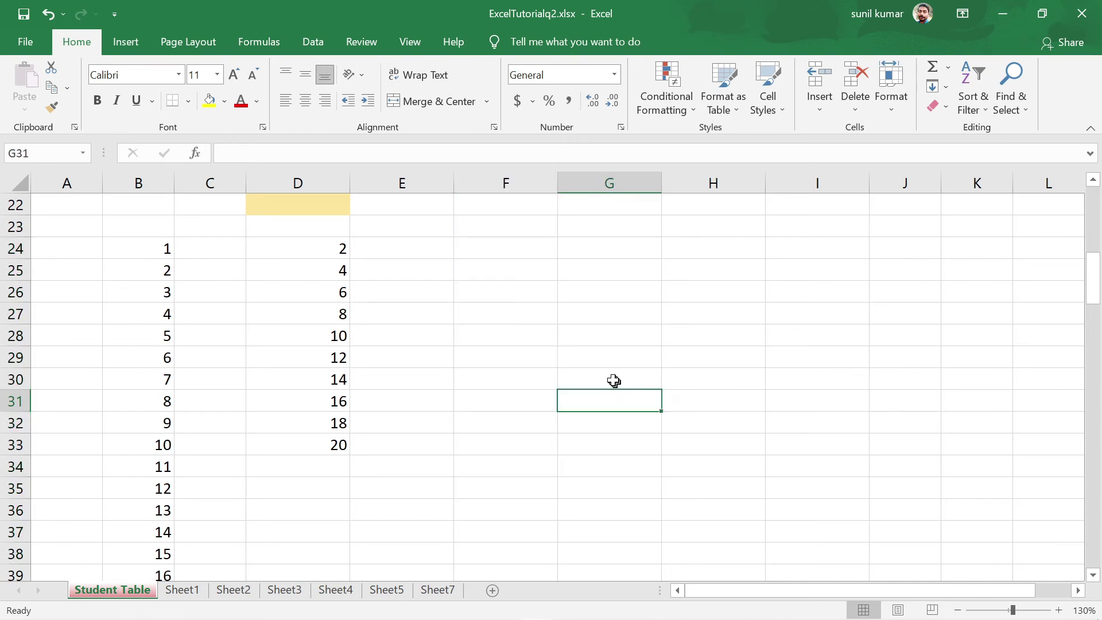
pyautogui.click(493, 251)
pyautogui.write('2')
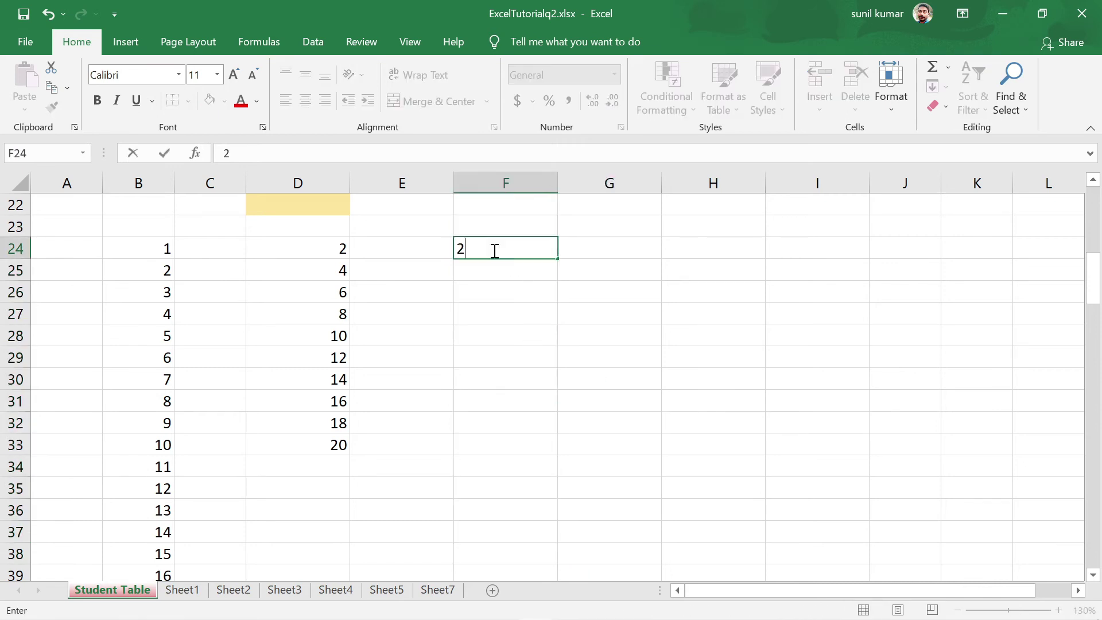
pyautogui.press('Return')
pyautogui.click(508, 232)
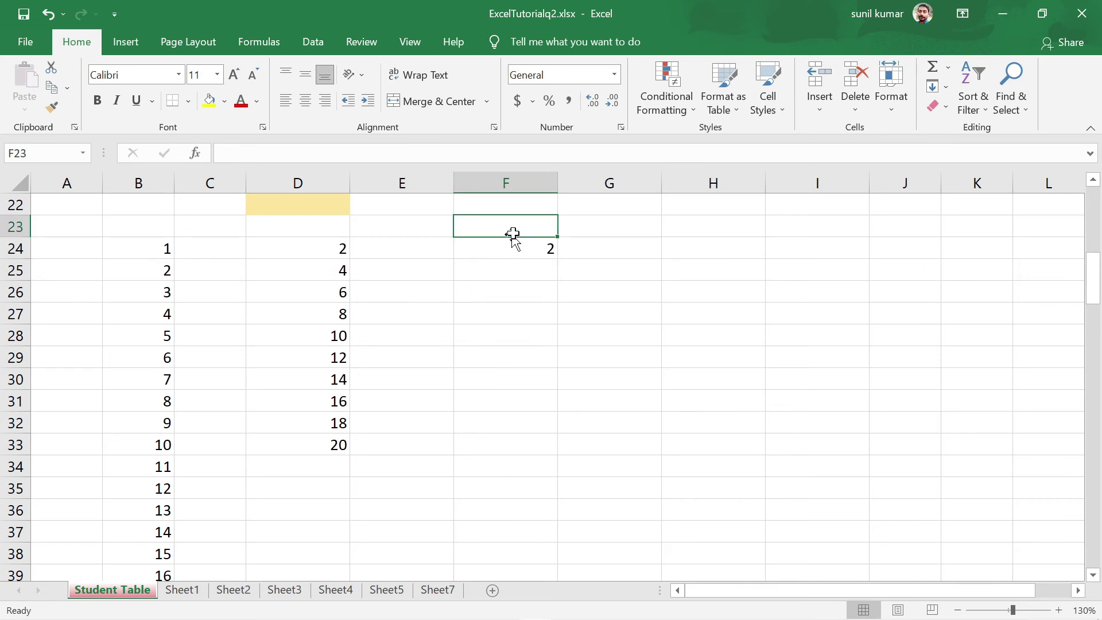
pyautogui.click(524, 247)
# Step: Fill a Growth series down column F with step 2 and stop value 100
pyautogui.click(946, 92)
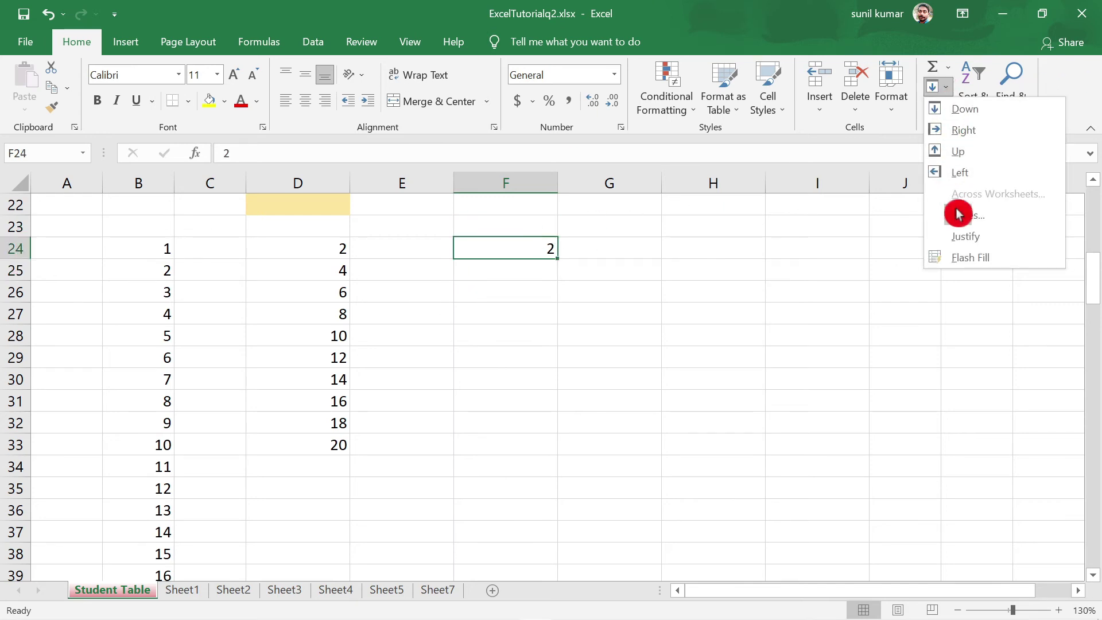
pyautogui.click(988, 215)
pyautogui.click(640, 237)
pyautogui.click(714, 233)
pyautogui.click(681, 321)
pyautogui.moveTo(650, 323); pyautogui.dragTo(546, 266)
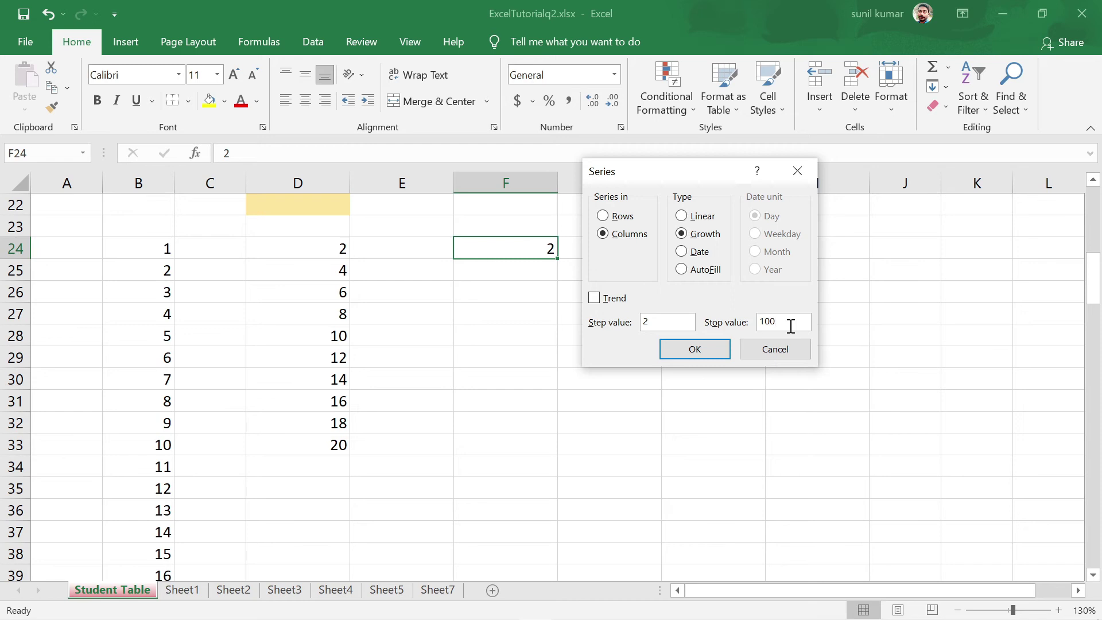
pyautogui.moveTo(659, 168); pyautogui.dragTo(731, 182)
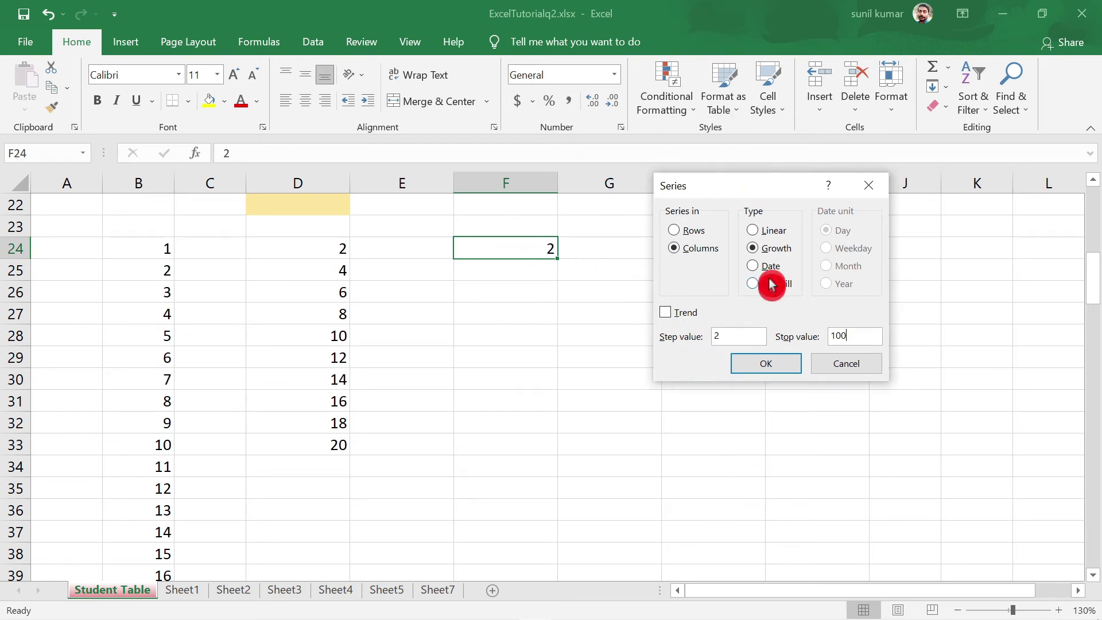
pyautogui.click(766, 230)
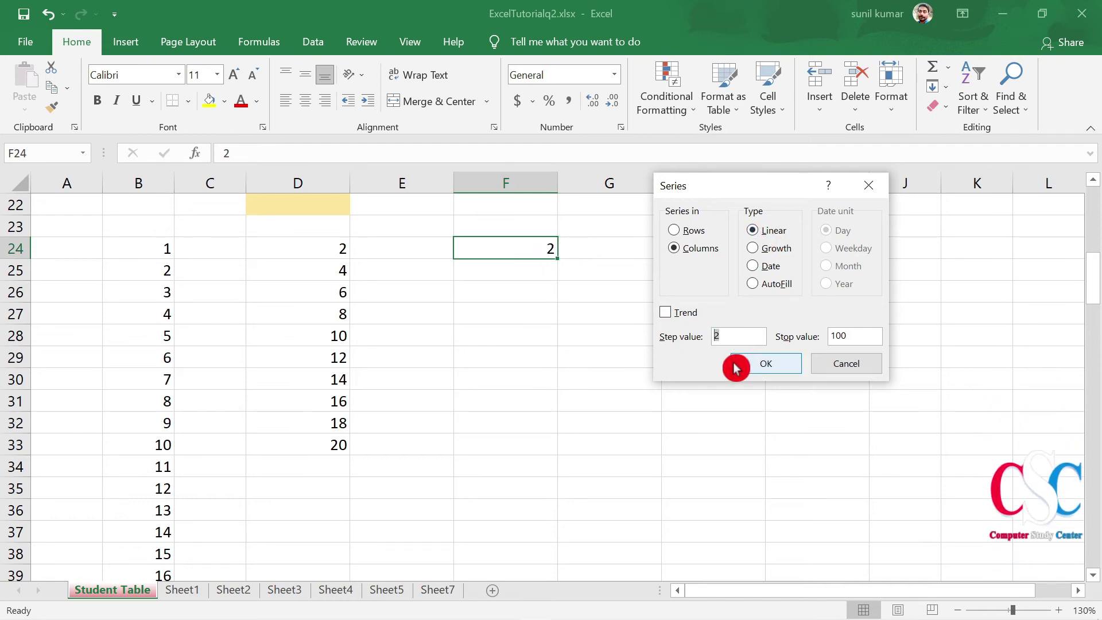
pyautogui.click(776, 248)
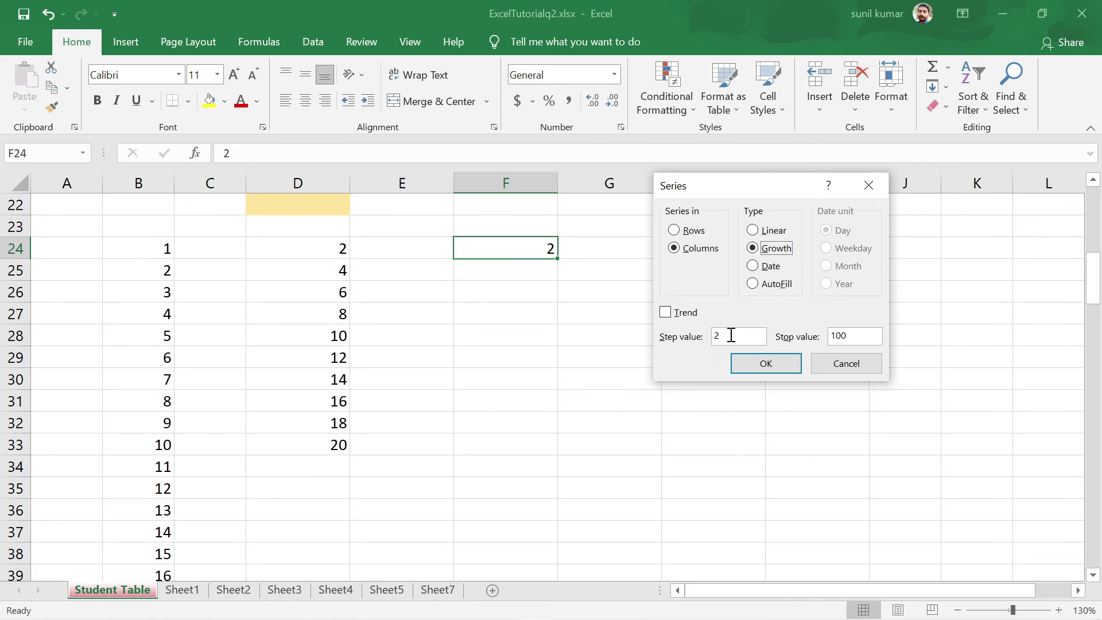
pyautogui.click(769, 368)
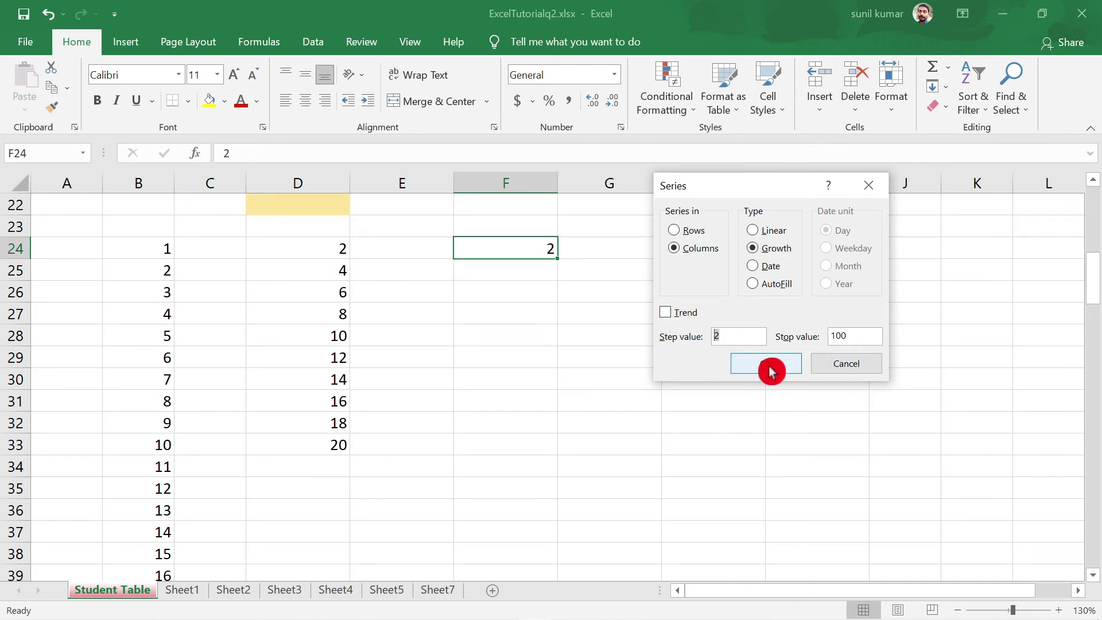
pyautogui.click(777, 339)
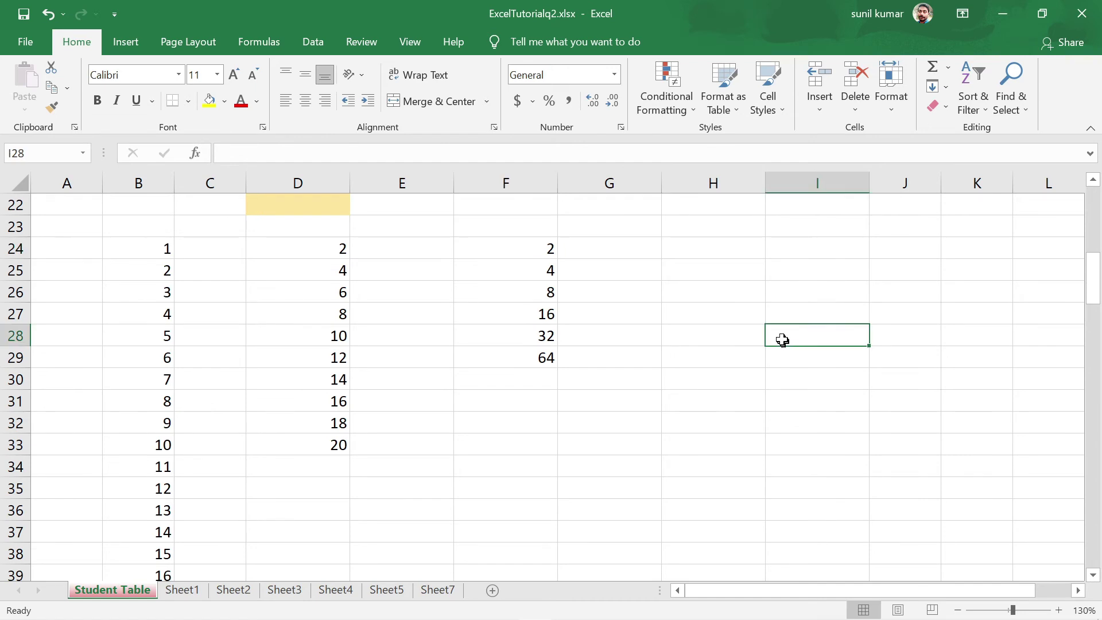
pyautogui.click(512, 246)
pyautogui.click(518, 278)
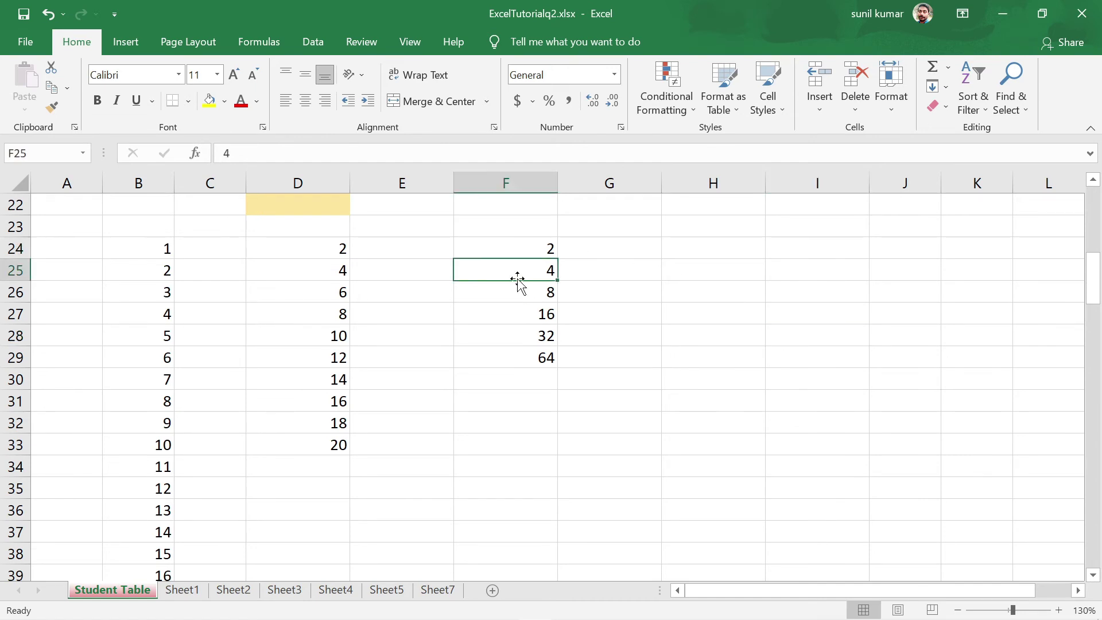
pyautogui.click(521, 294)
pyautogui.click(506, 319)
pyautogui.click(515, 339)
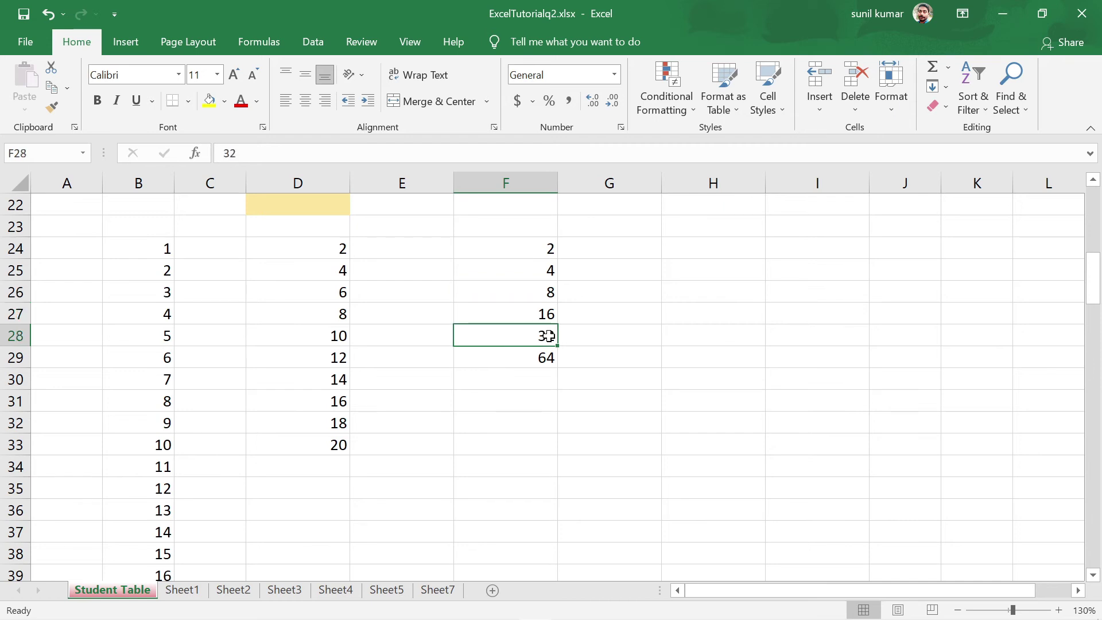
pyautogui.click(532, 360)
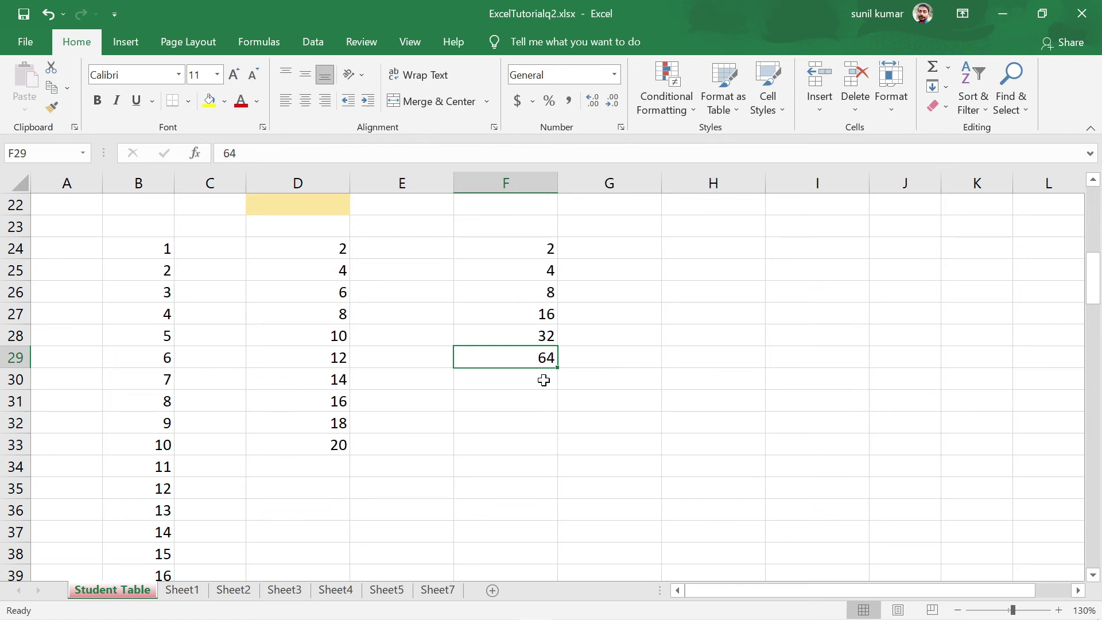
pyautogui.click(511, 382)
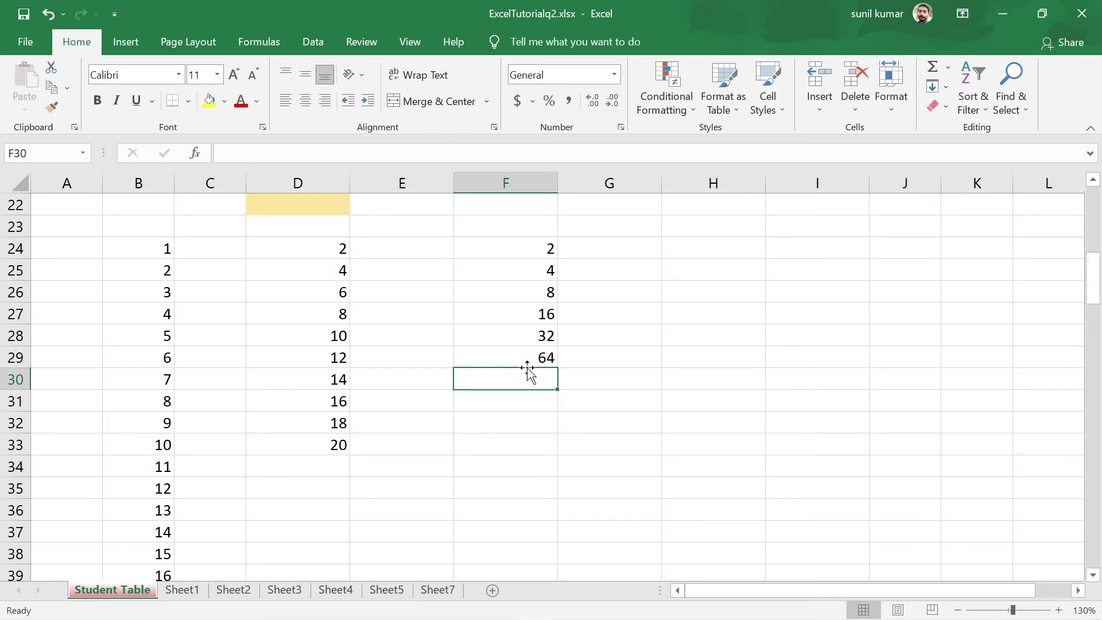
pyautogui.scroll(1, 525, 371)
pyautogui.moveTo(534, 312)
pyautogui.mouseDown()
pyautogui.moveTo(524, 446)
pyautogui.moveTo(559, 423)
pyautogui.mouseUp()
pyautogui.click(550, 423)
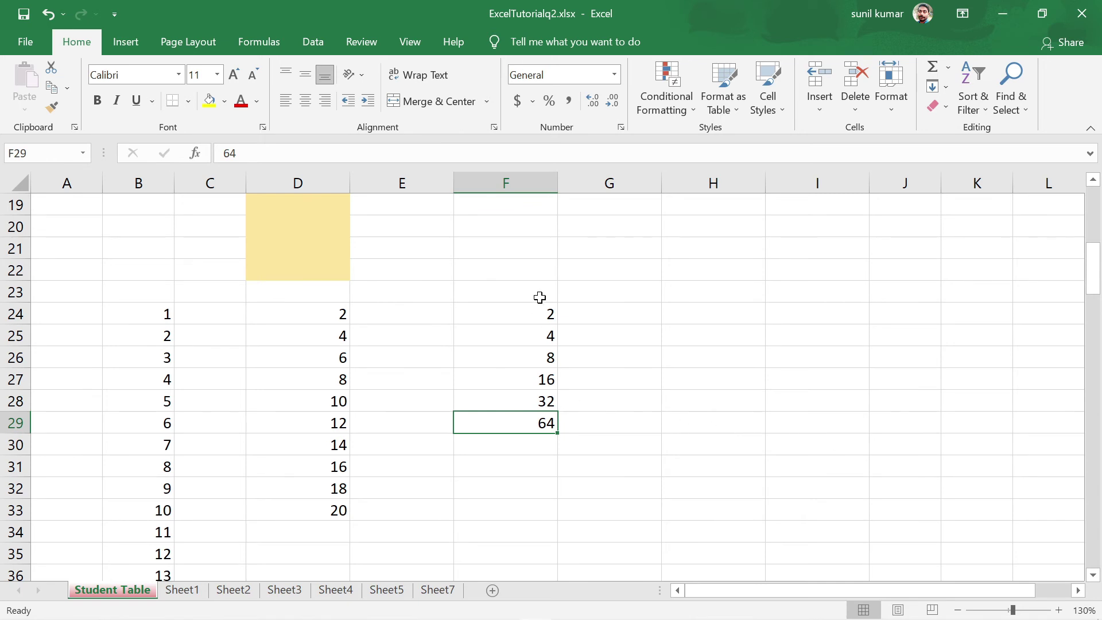
pyautogui.moveTo(531, 316); pyautogui.dragTo(527, 426)
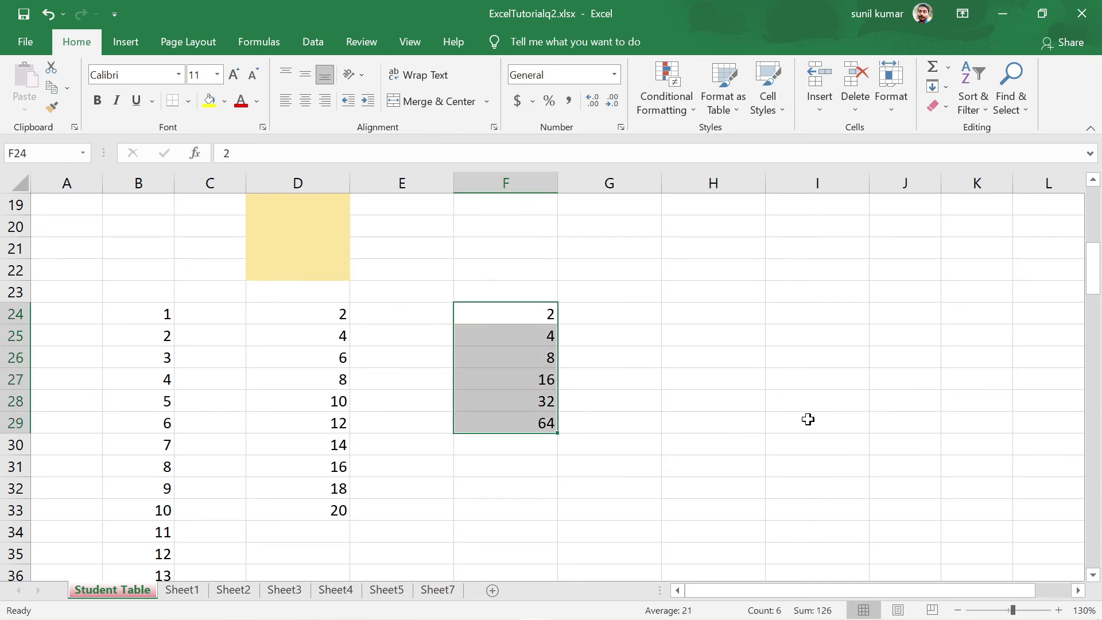
pyautogui.scroll(-1, 863, 293)
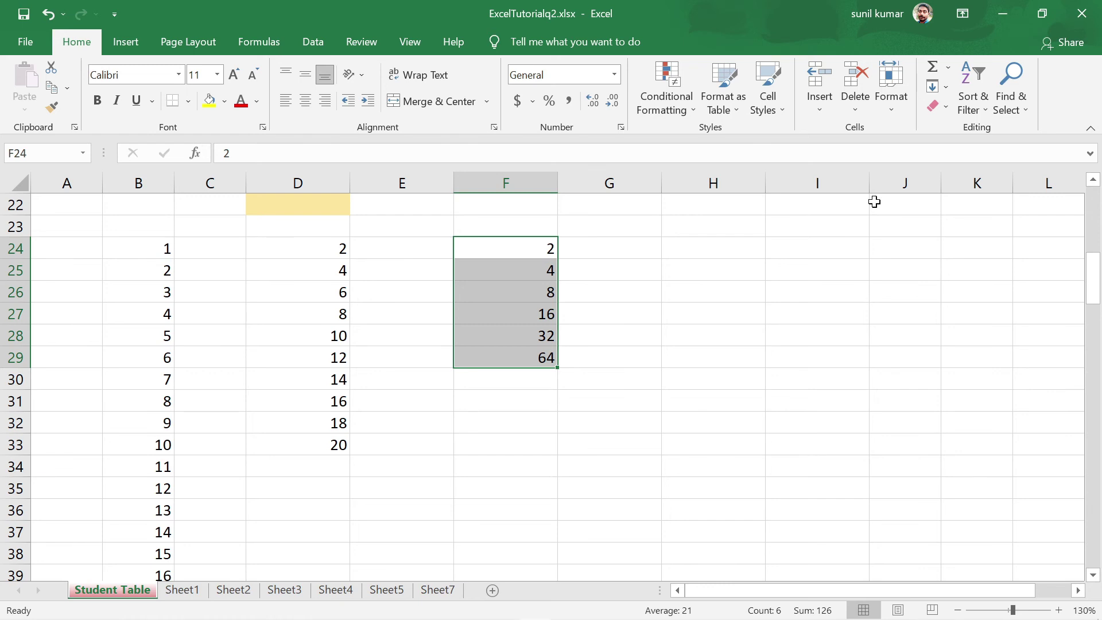
pyautogui.scroll(6, 873, 201)
pyautogui.scroll(1, 679, 337)
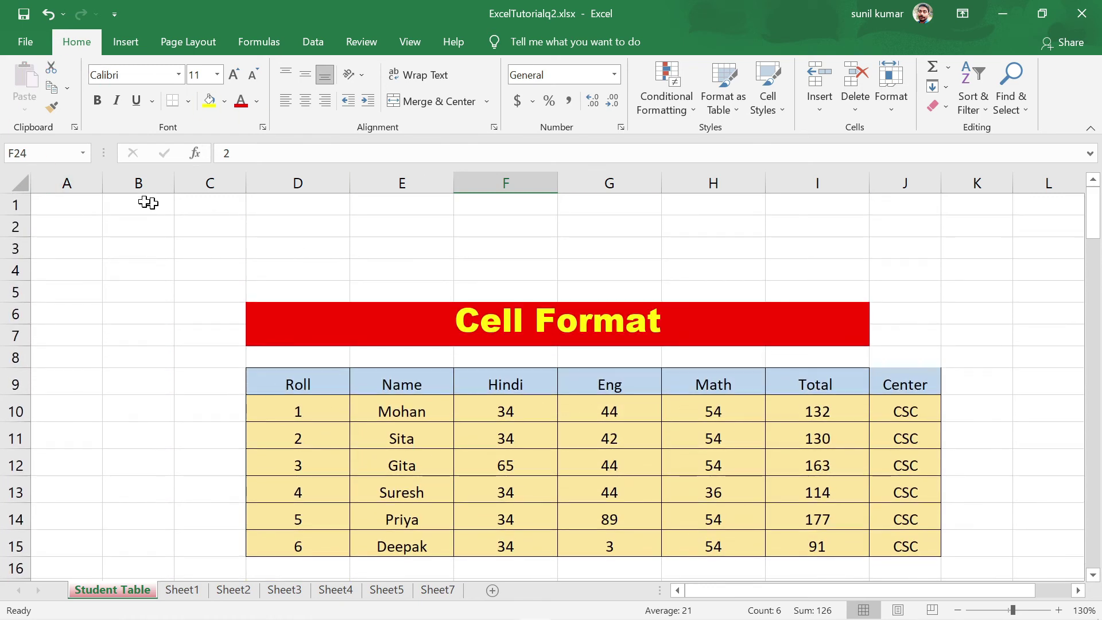
# Step: Select columns A, D, E and G, then jump to the sheet's final column, XFD
pyautogui.click(54, 183)
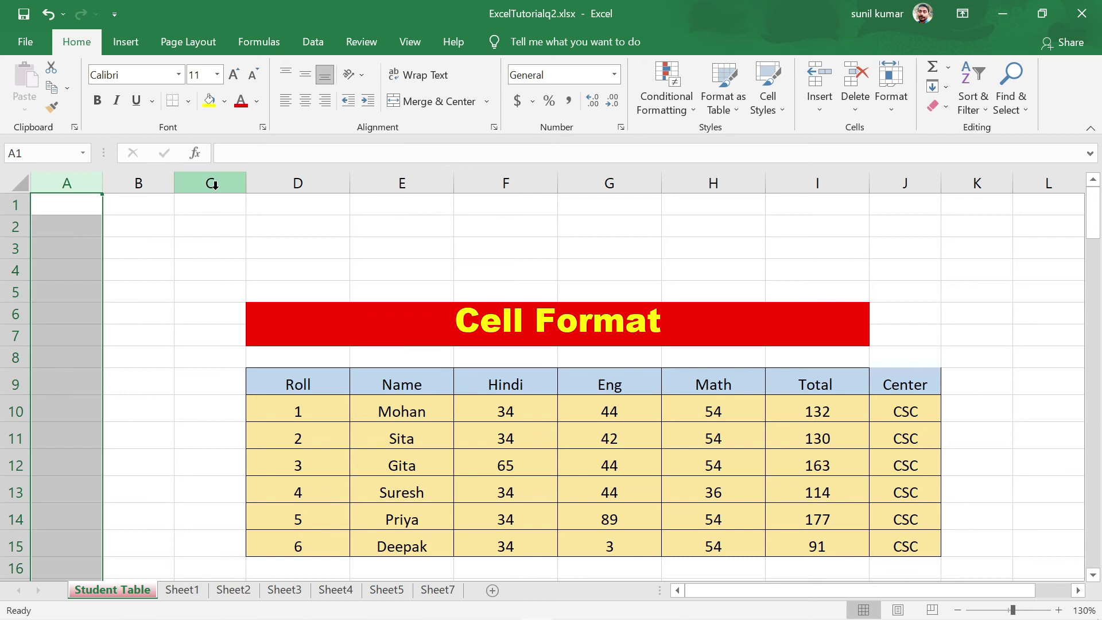
pyautogui.click(298, 182)
pyautogui.click(401, 182)
pyautogui.click(610, 182)
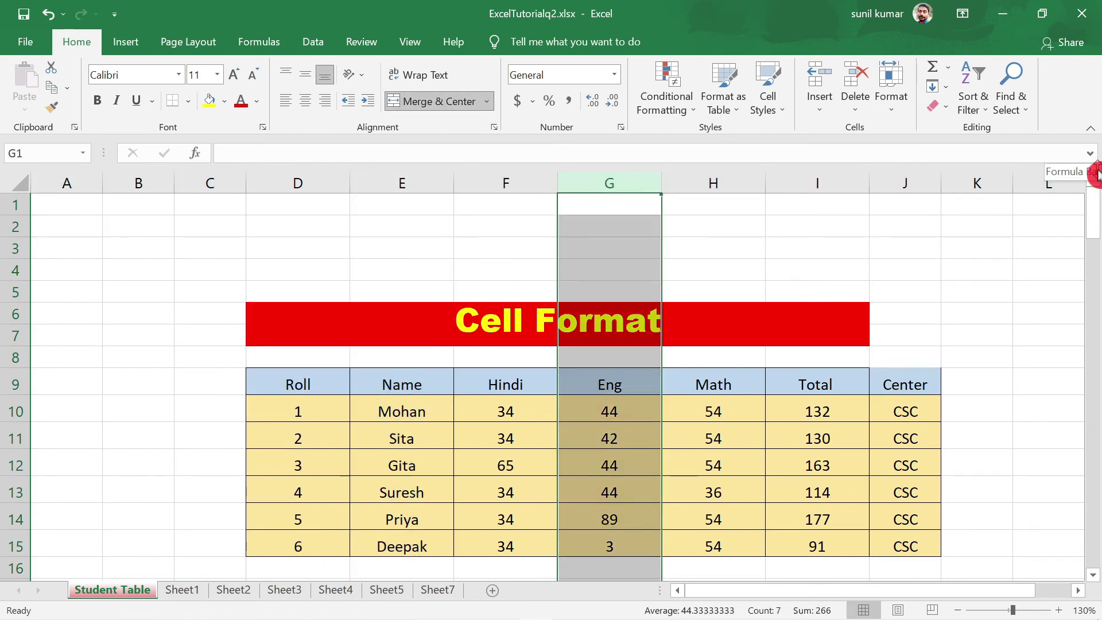
pyautogui.hotkey('ctrl', 'Right')
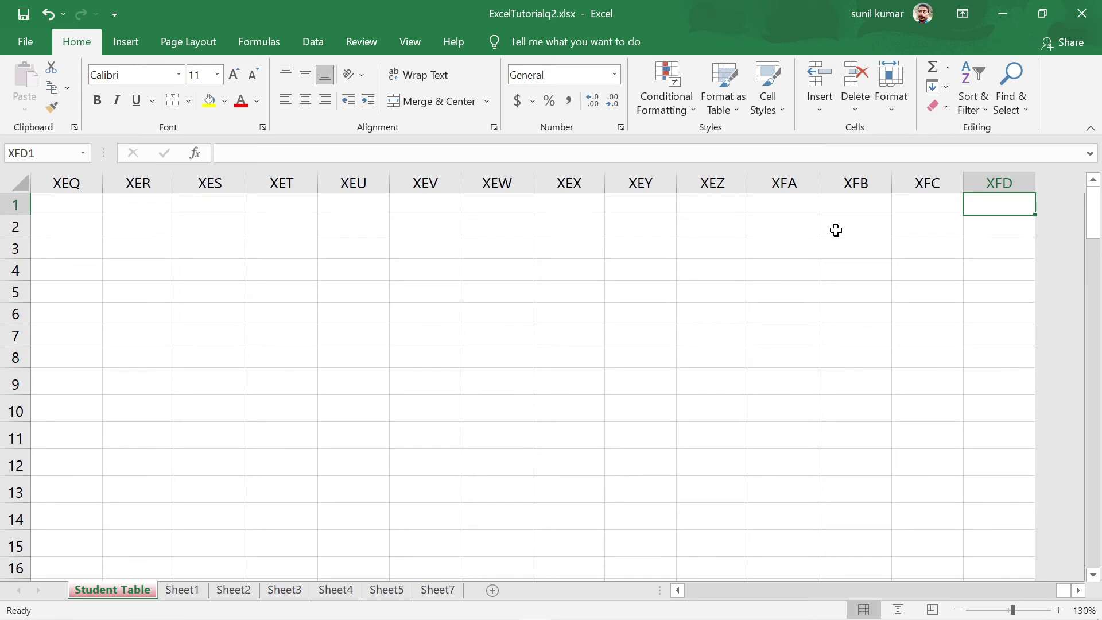
# Step: Return from column XFD to the sheet start and enter the value 1 in cell A1
pyautogui.click(970, 182)
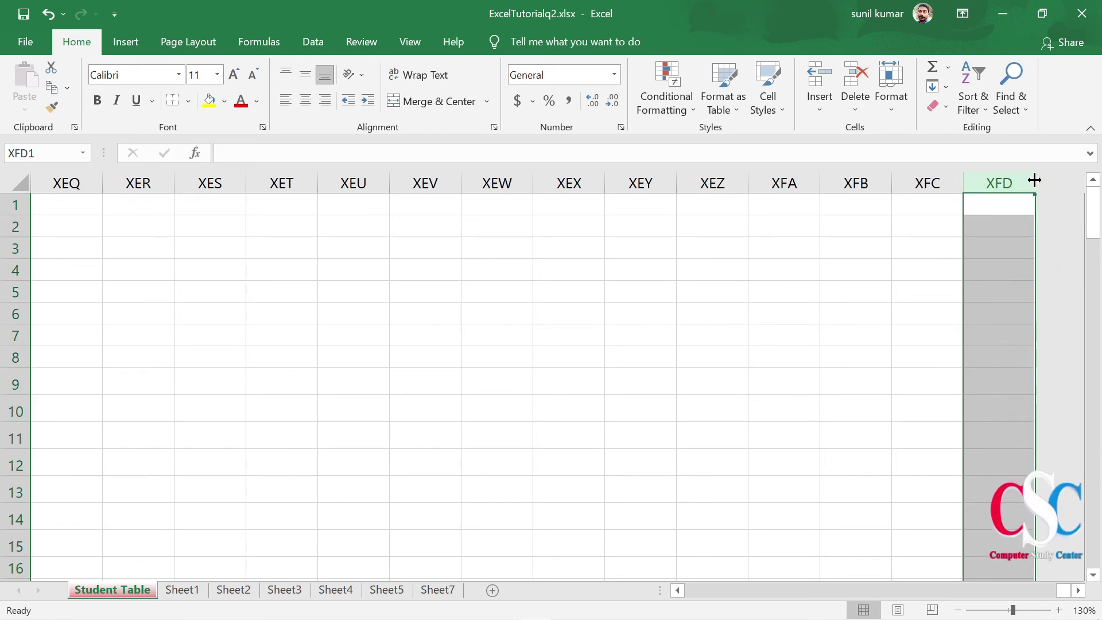
pyautogui.hotkey('ctrl', 'Home')
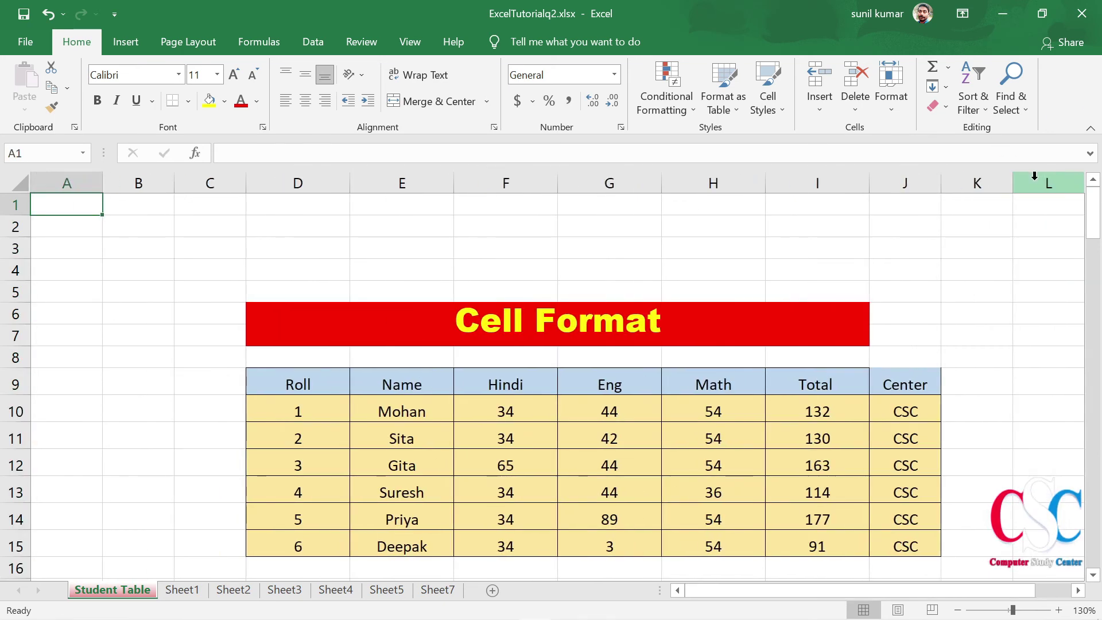
pyautogui.write('1')
pyautogui.press('Return')
pyautogui.press('Up')
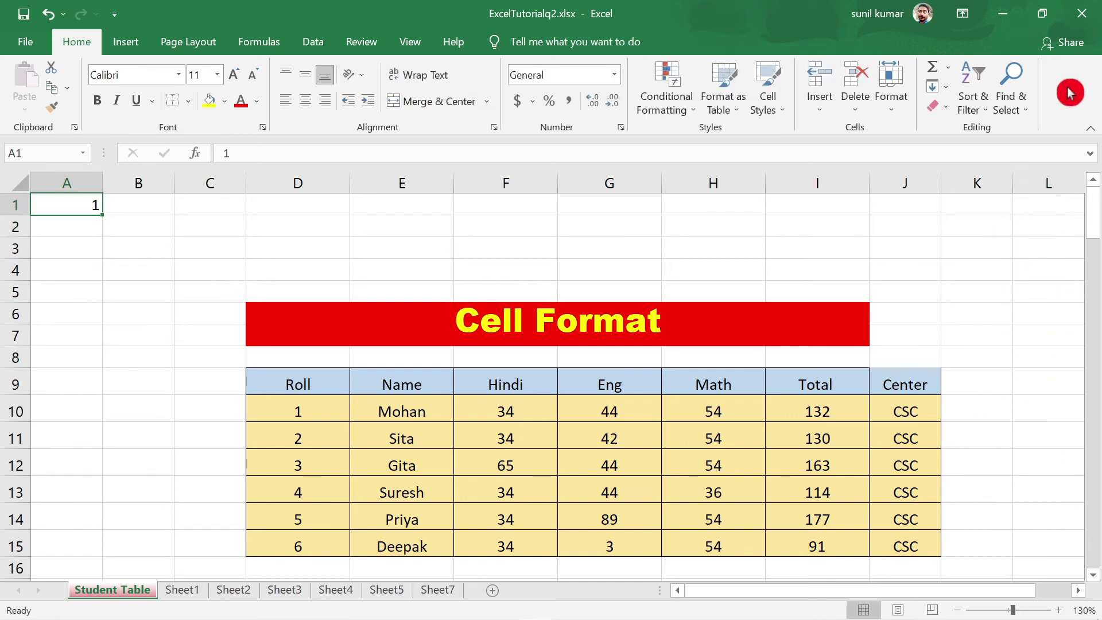
# Step: Fill row 1 with a linear series by rows, step 1, stopping at 16380
pyautogui.click(941, 86)
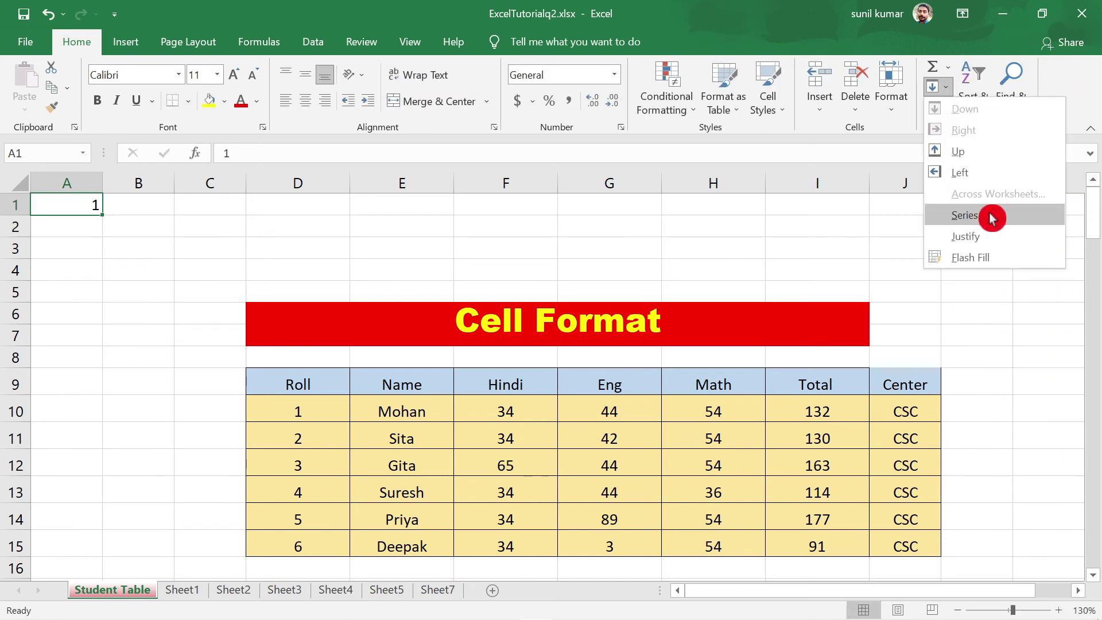
pyautogui.click(964, 216)
pyautogui.click(702, 248)
pyautogui.click(691, 231)
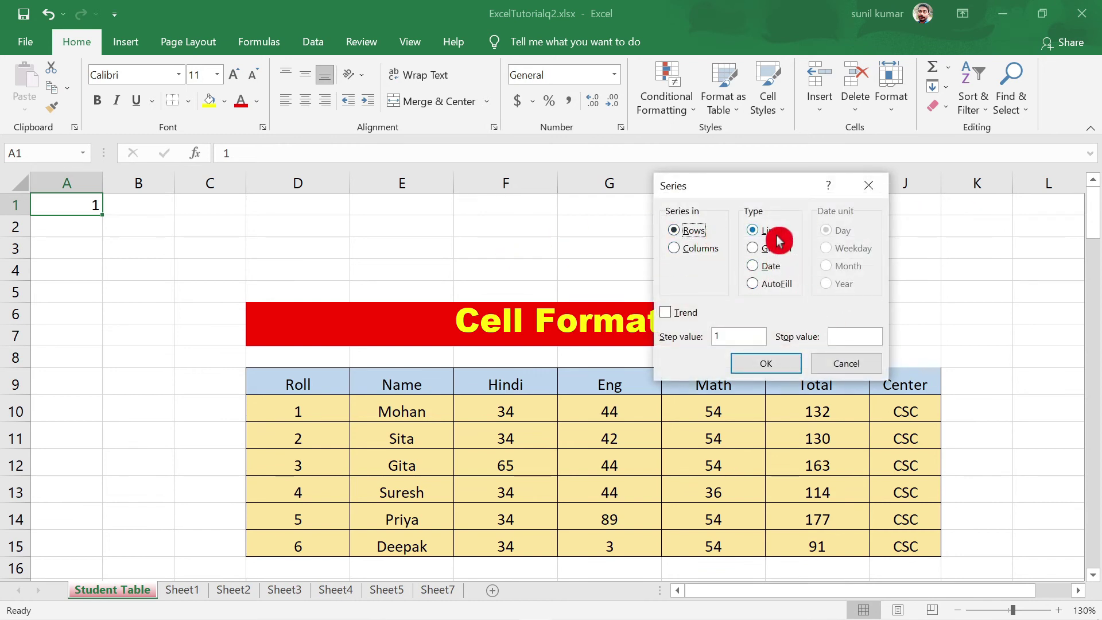
pyautogui.doubleClick(733, 337)
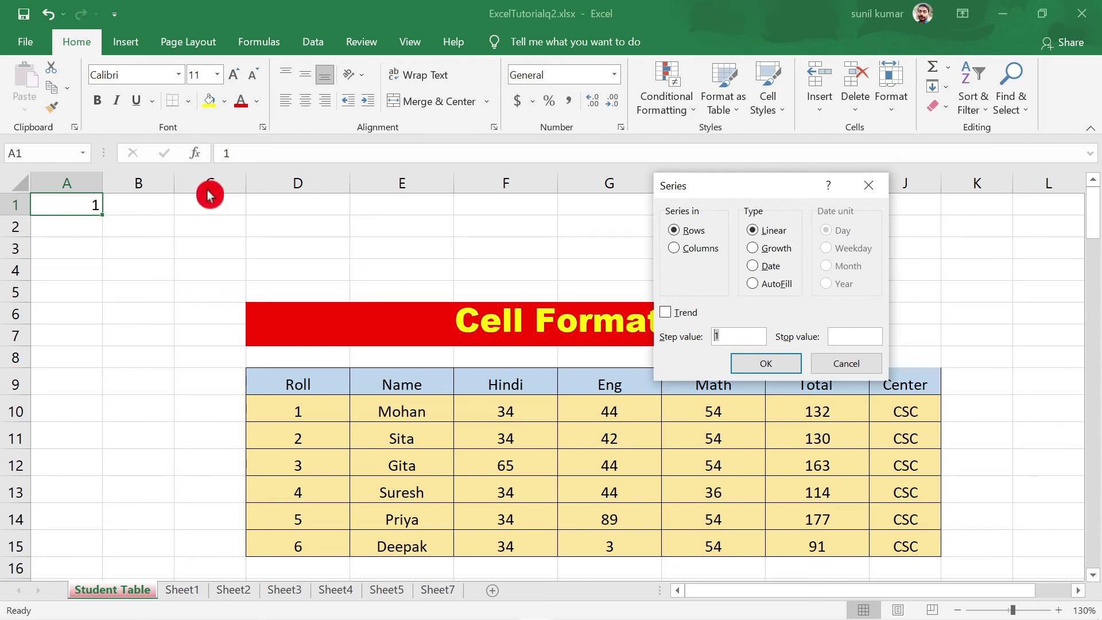
pyautogui.click(853, 333)
pyautogui.click(850, 334)
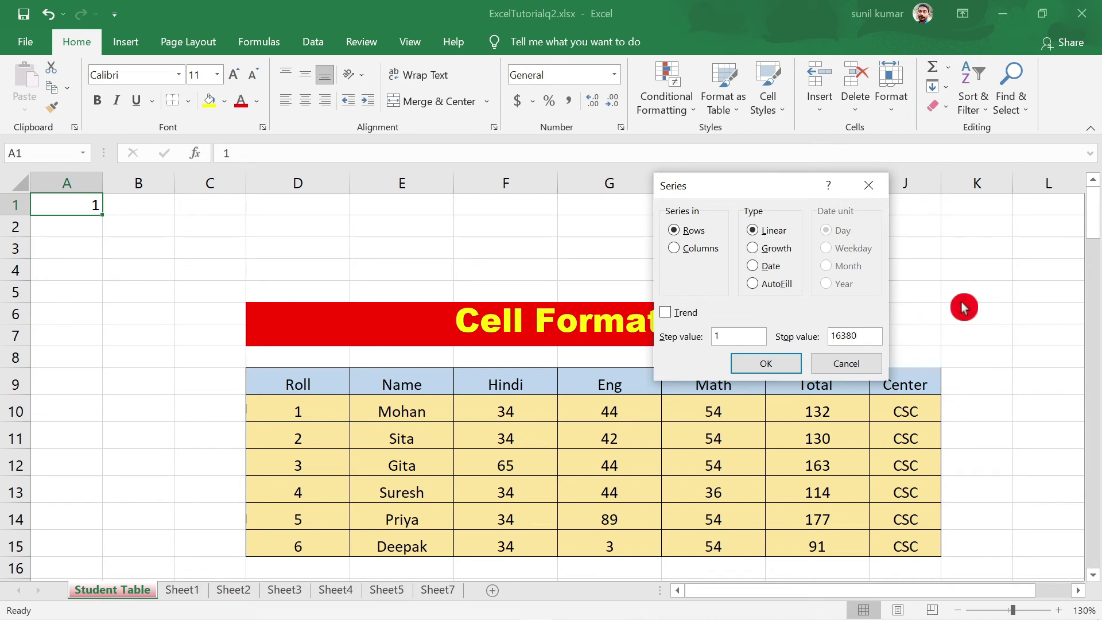
pyautogui.click(769, 370)
pyautogui.hotkey('ctrl', 'Right')
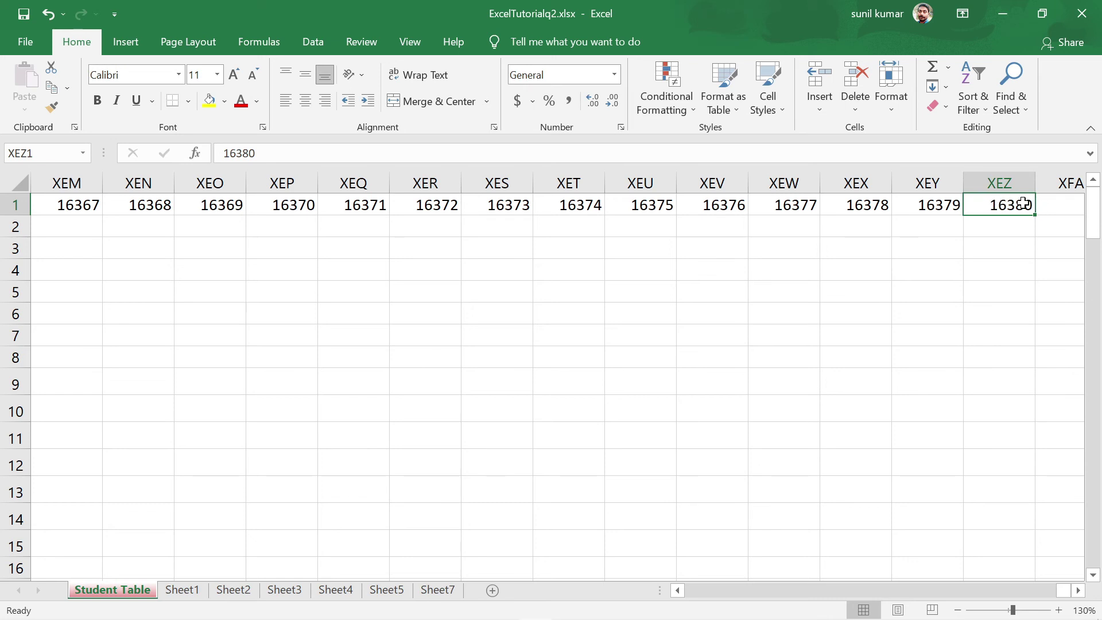
# Step: Extend the count from XEY1:XEZ1 (16379, 16380) to reach 16384 in XFD1
pyautogui.press('Right')
pyautogui.press('Right')
pyautogui.press('Right')
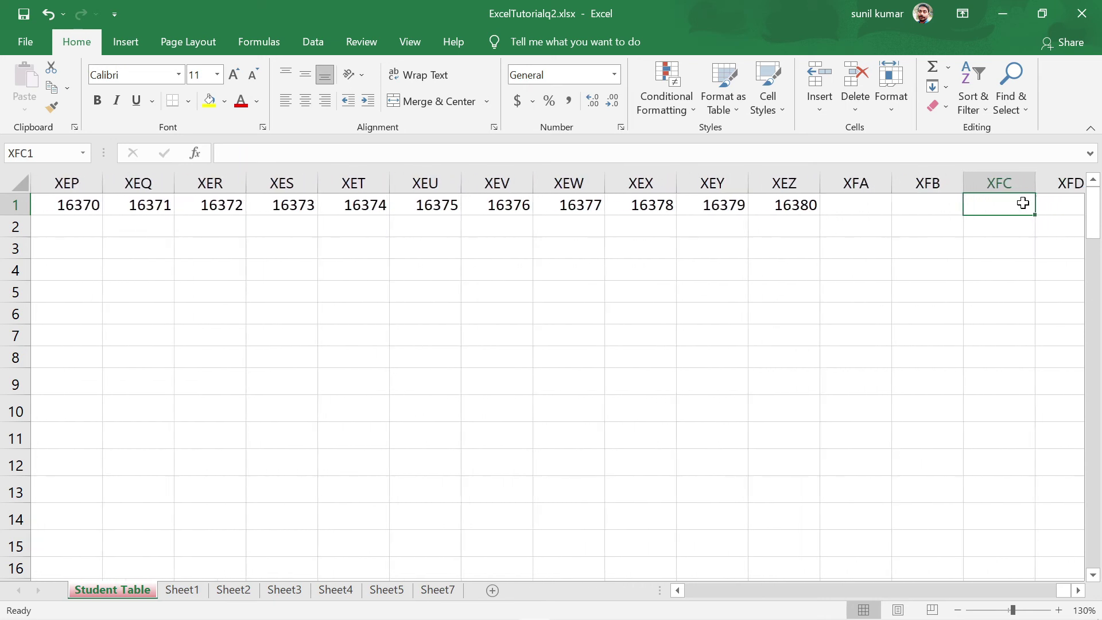
pyautogui.press('Right')
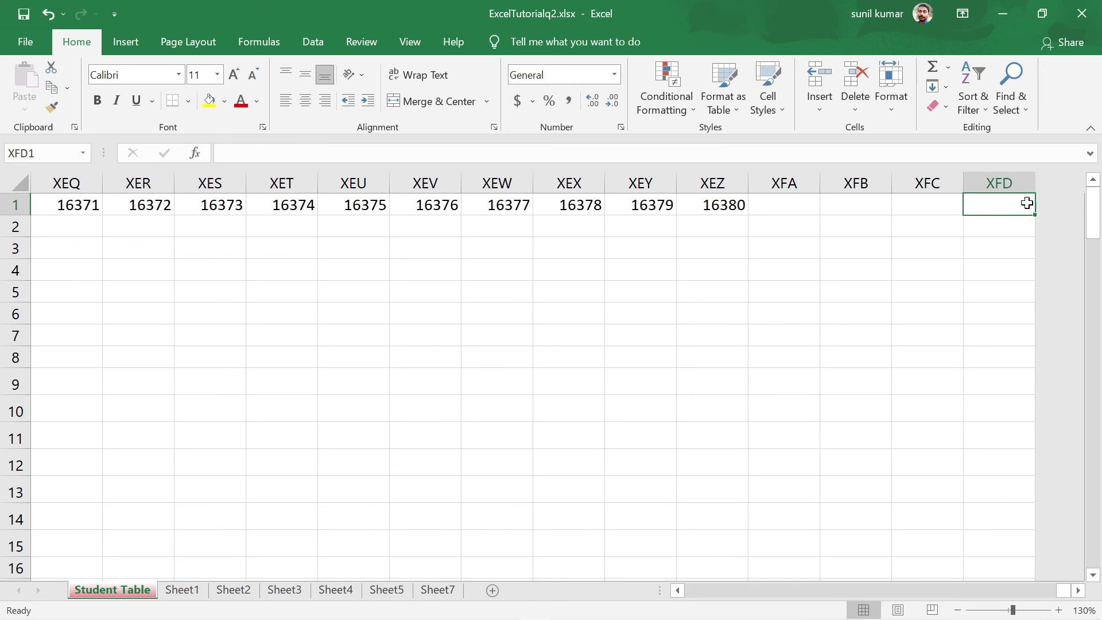
pyautogui.click(670, 205)
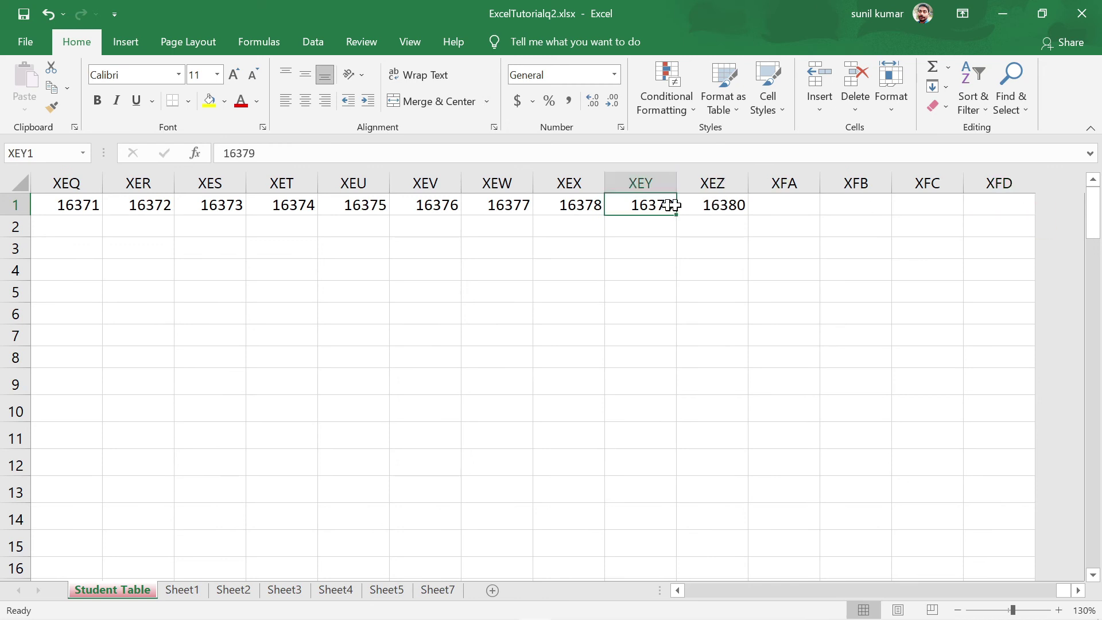
pyautogui.moveTo(671, 205); pyautogui.dragTo(753, 218)
pyautogui.click(822, 198)
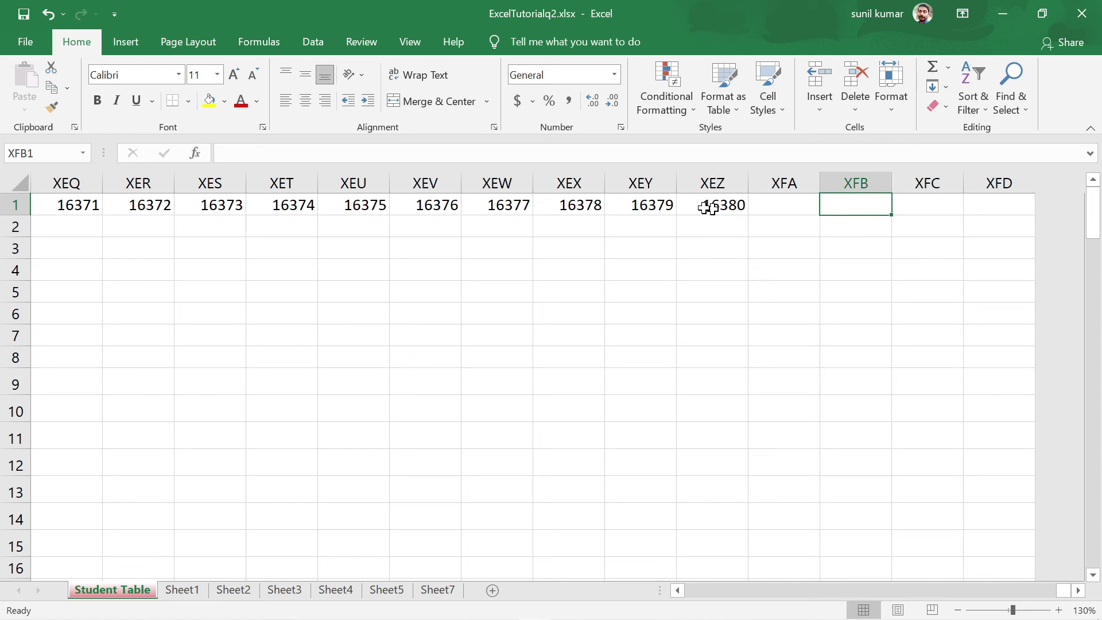
pyautogui.moveTo(645, 207); pyautogui.dragTo(1009, 208)
pyautogui.click(831, 297)
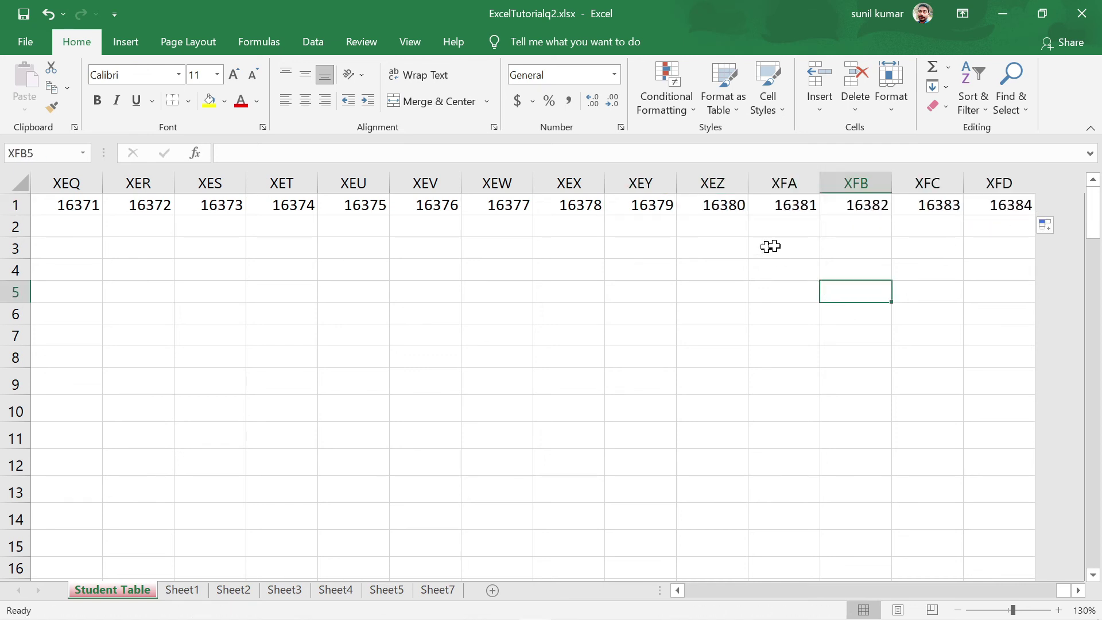
pyautogui.click(1008, 201)
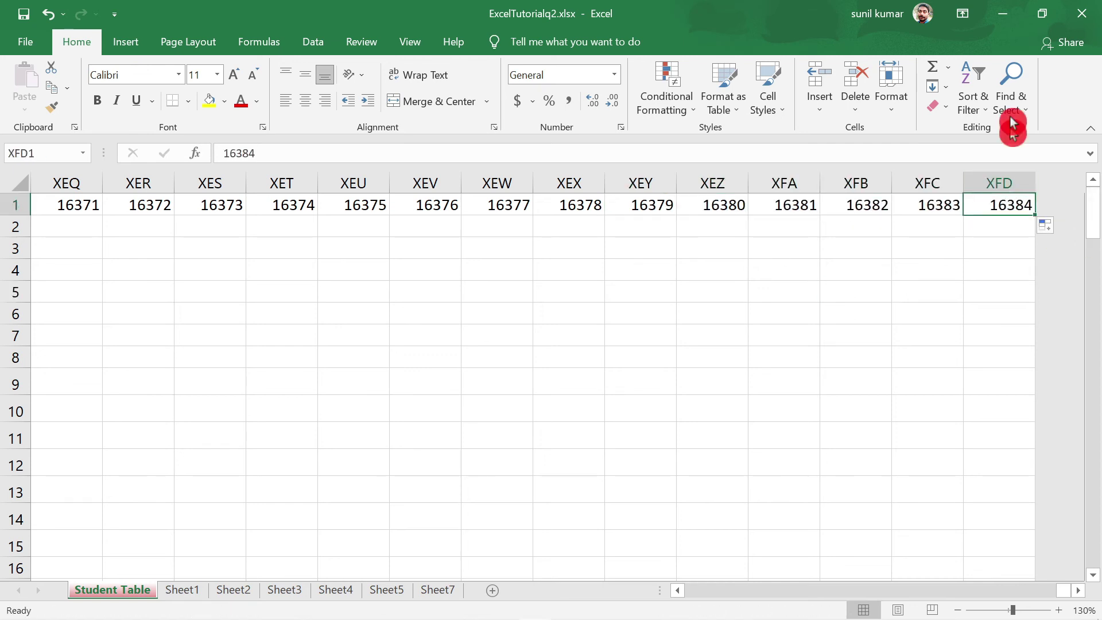
pyautogui.click(1010, 179)
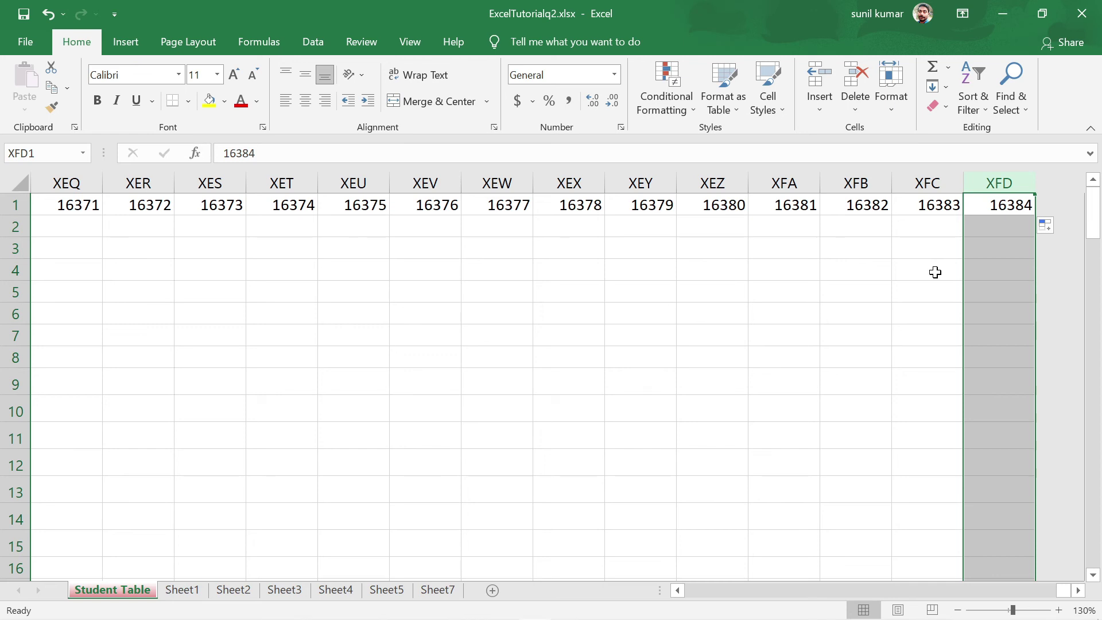
# Step: Jump to the last row, 1048576, select it, and remove a stray typed character
pyautogui.hotkey('ctrl', 'Down')
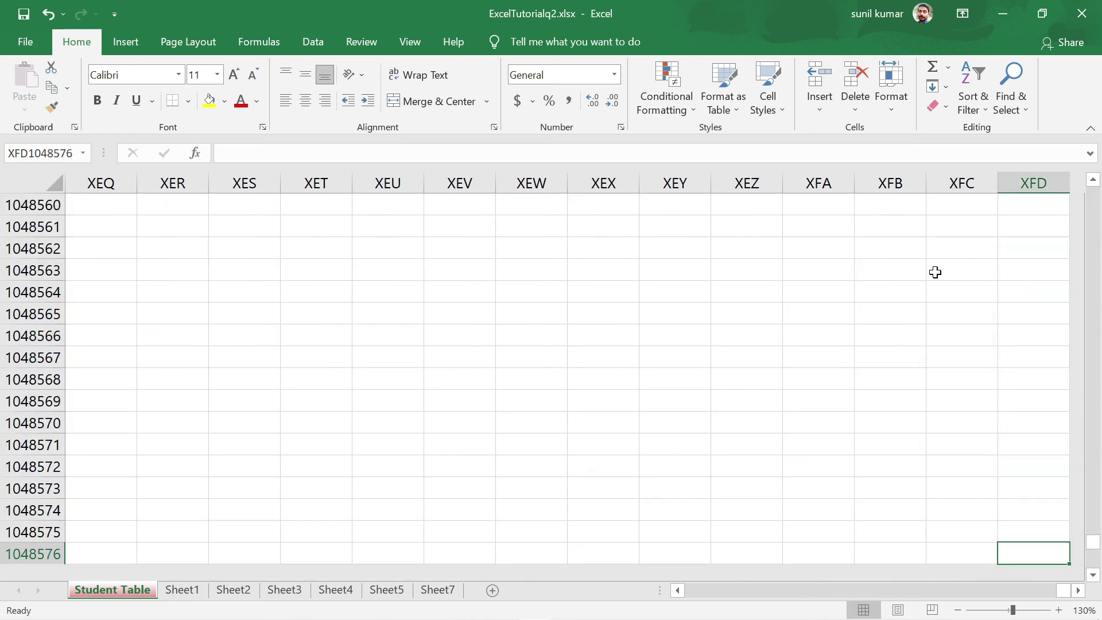
pyautogui.click(12, 554)
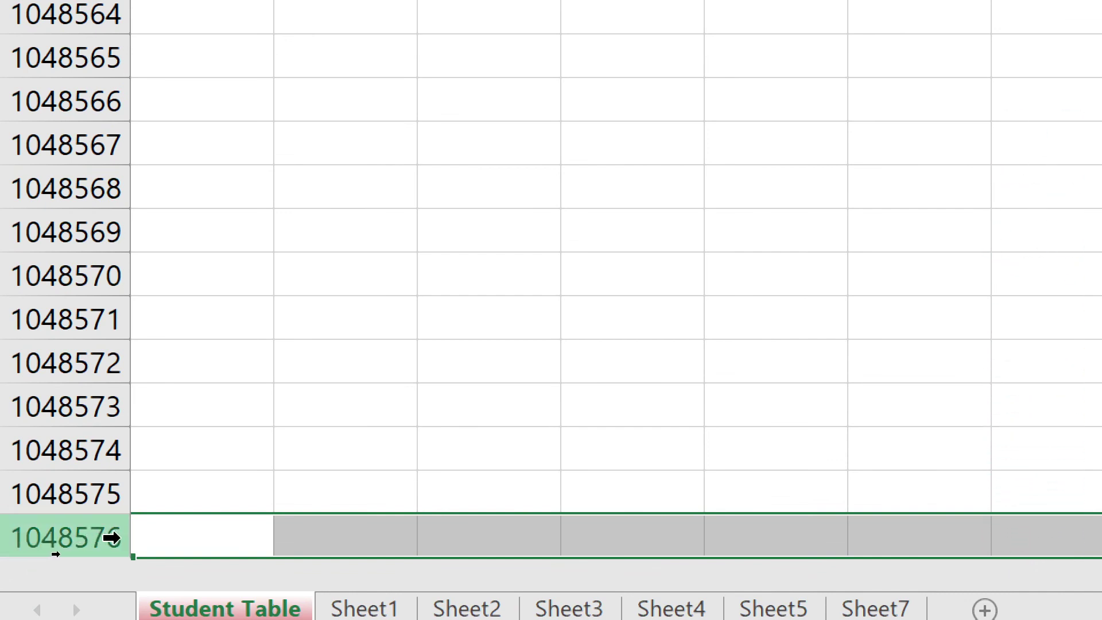
pyautogui.write('[')
pyautogui.press('BackSpace')
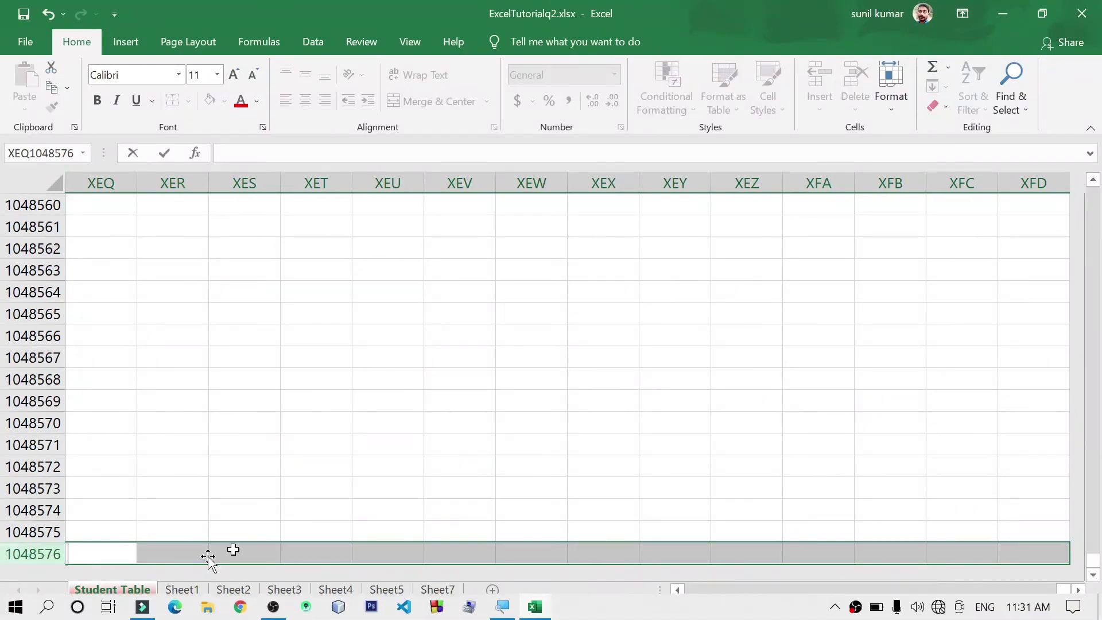
pyautogui.click(303, 423)
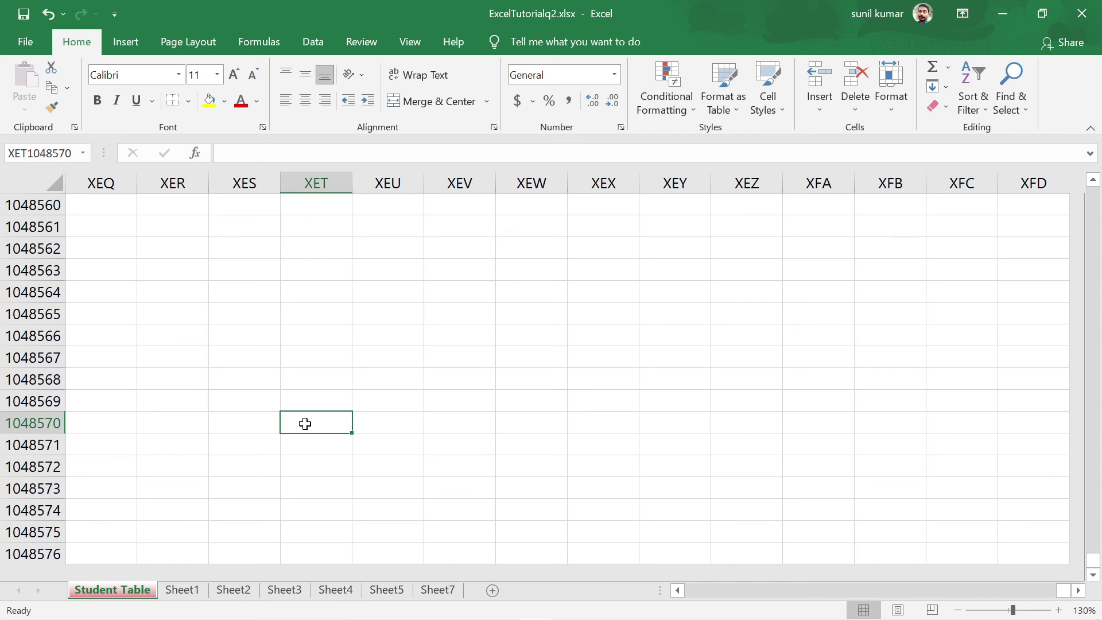
# Step: Enter 1048576 and 16384 in XET1048570 and XEU1048570
pyautogui.write('1048576')
pyautogui.press('Tab')
pyautogui.write('1638')
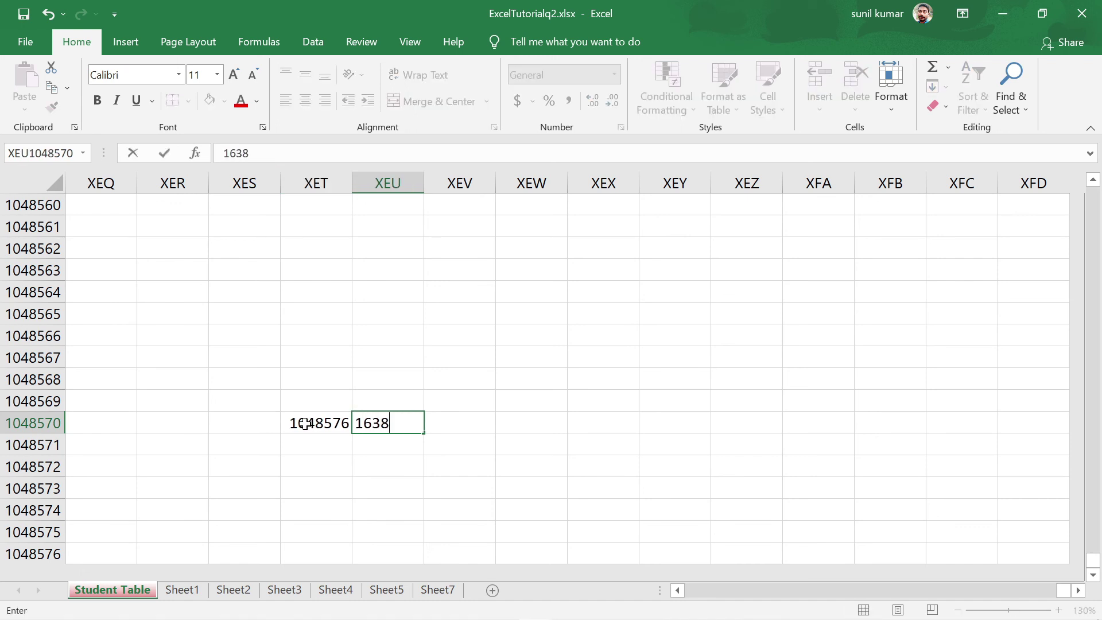
pyautogui.write('4')
pyautogui.press('Tab')
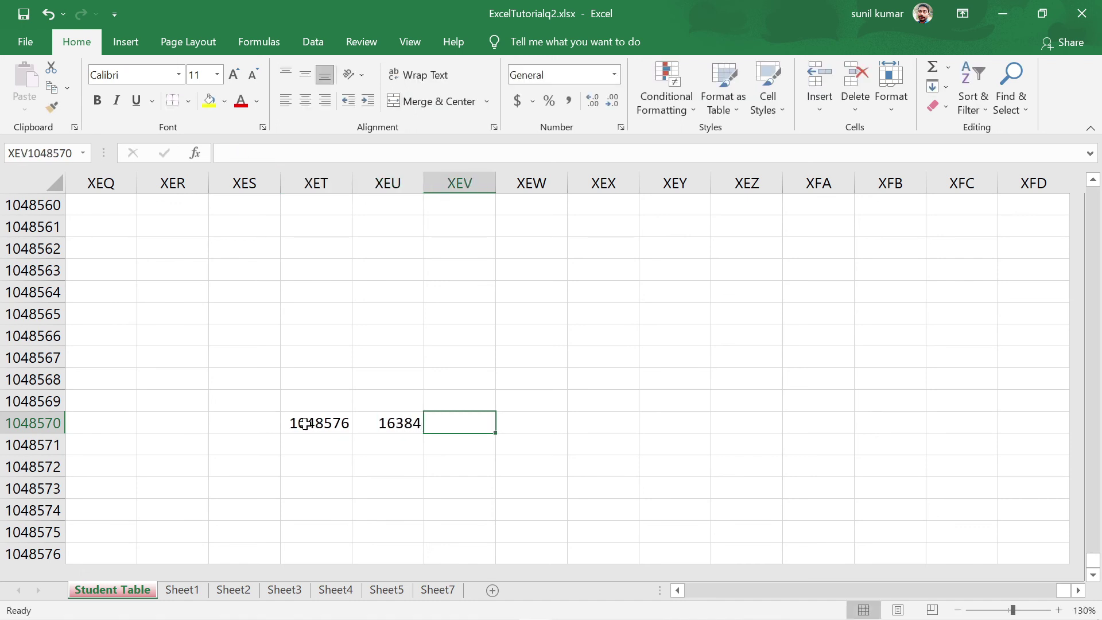
# Step: Add the labels Row, Column and Cell above them, with ? under Cell
pyautogui.click(303, 400)
pyautogui.write('Row')
pyautogui.press('Tab')
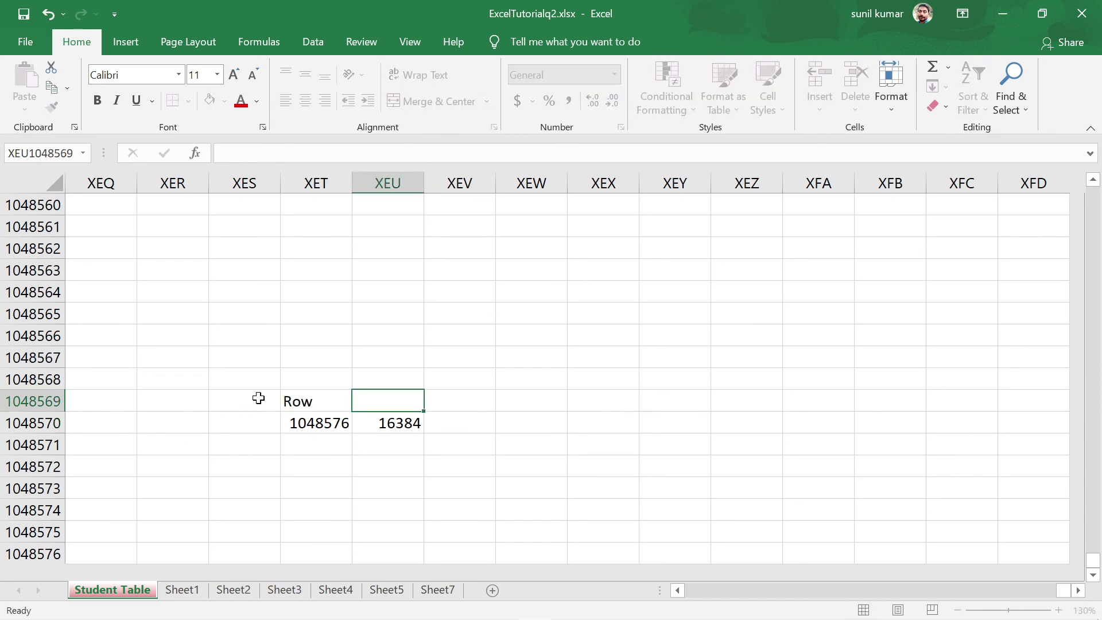
pyautogui.write('Column')
pyautogui.press('Tab')
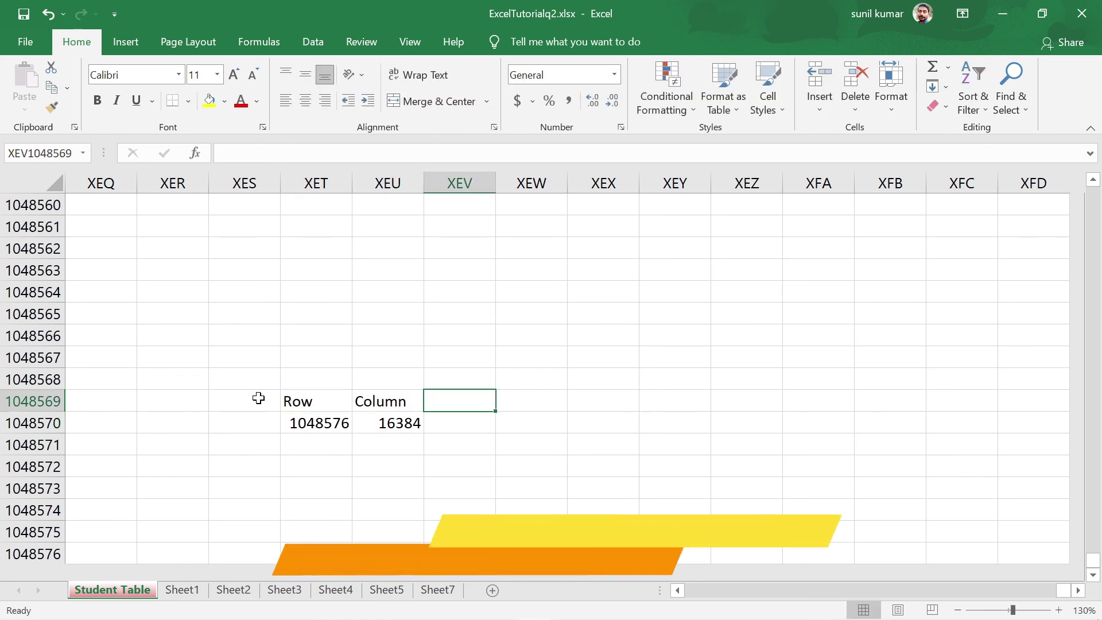
pyautogui.write('Cell')
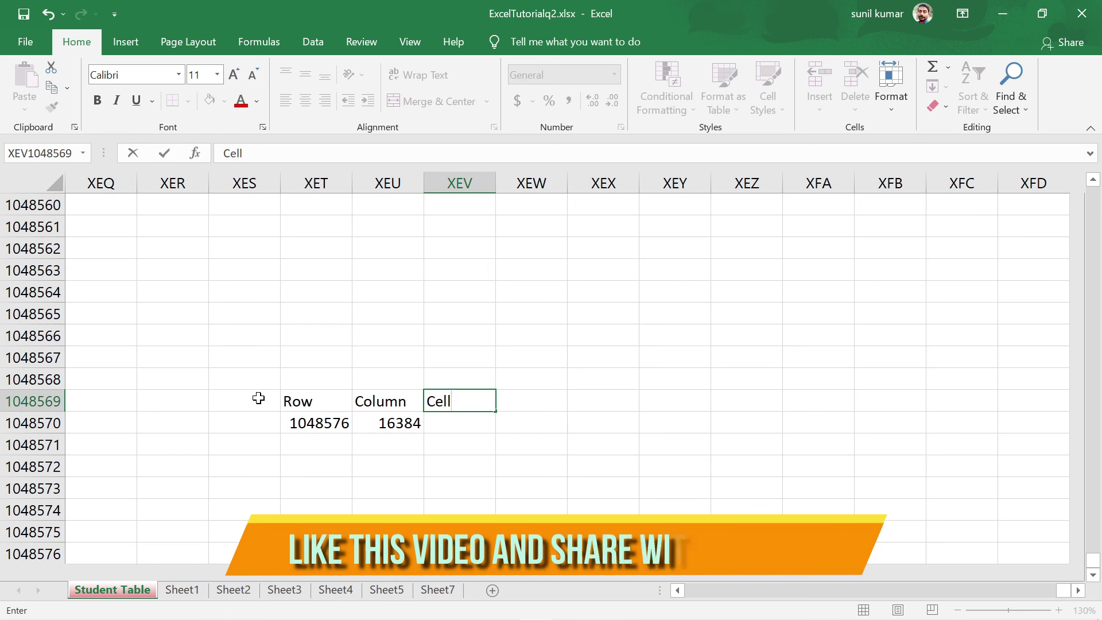
pyautogui.press('Return')
pyautogui.write('?')
pyautogui.press('Return')
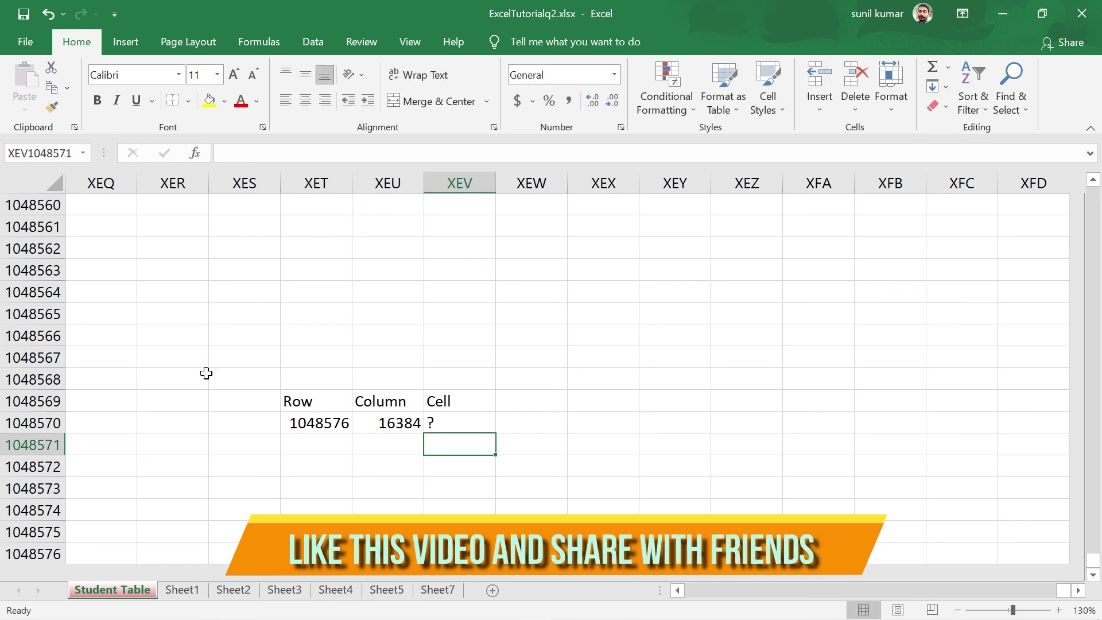
# Step: Centre the Row/Column/Cell note block, then jump back up to row 1
pyautogui.moveTo(335, 394); pyautogui.dragTo(459, 425)
pyautogui.click(310, 98)
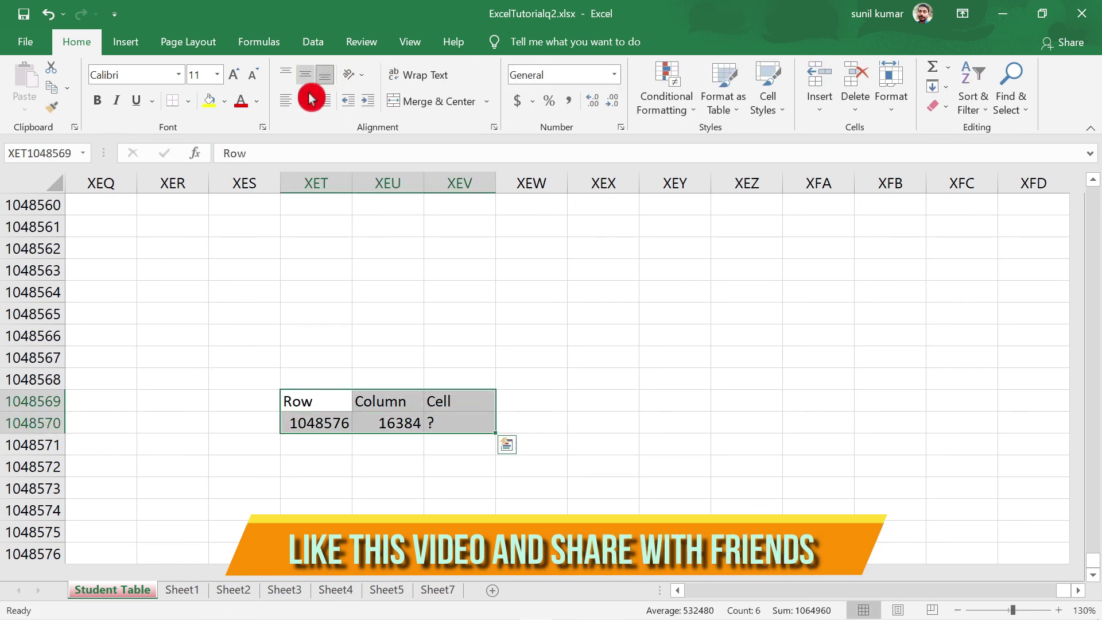
pyautogui.click(581, 341)
pyautogui.click(472, 422)
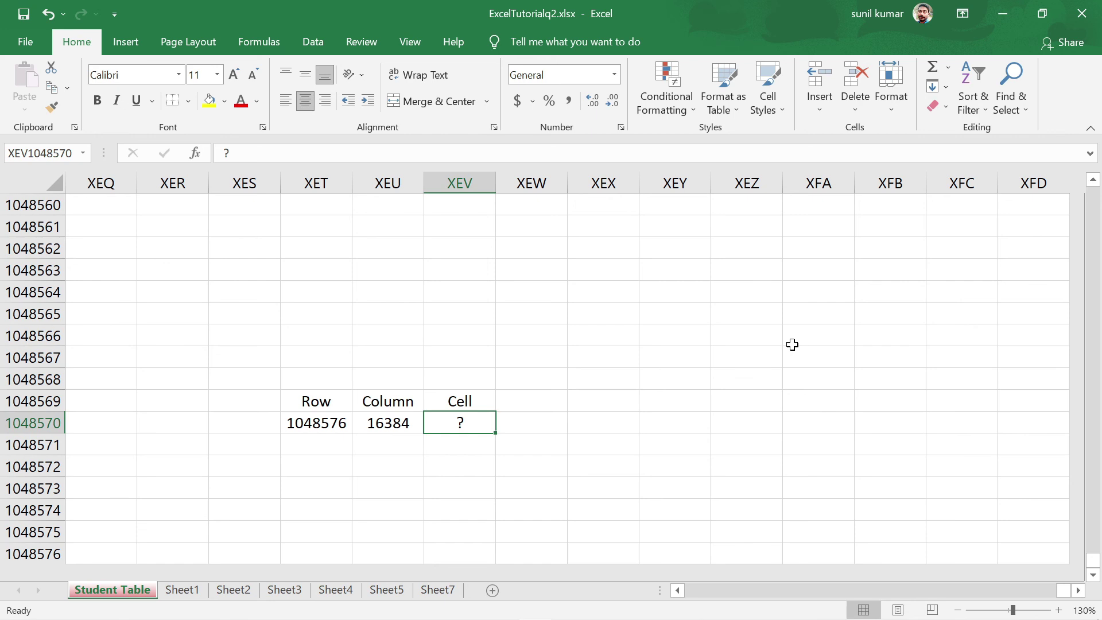
pyautogui.hotkey('ctrl', 'Up')
pyautogui.hotkey('ctrl', 'Up')
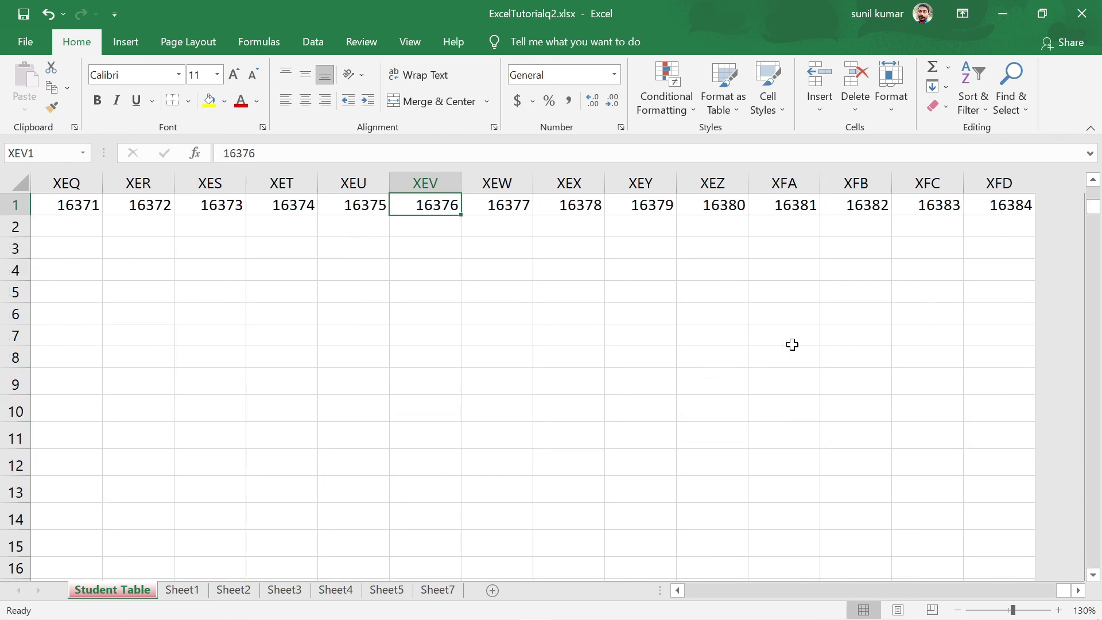
# Step: Go back to column A, scroll to the Cell Format student table, and show the Clear options
pyautogui.hotkey('ctrl', 'Left')
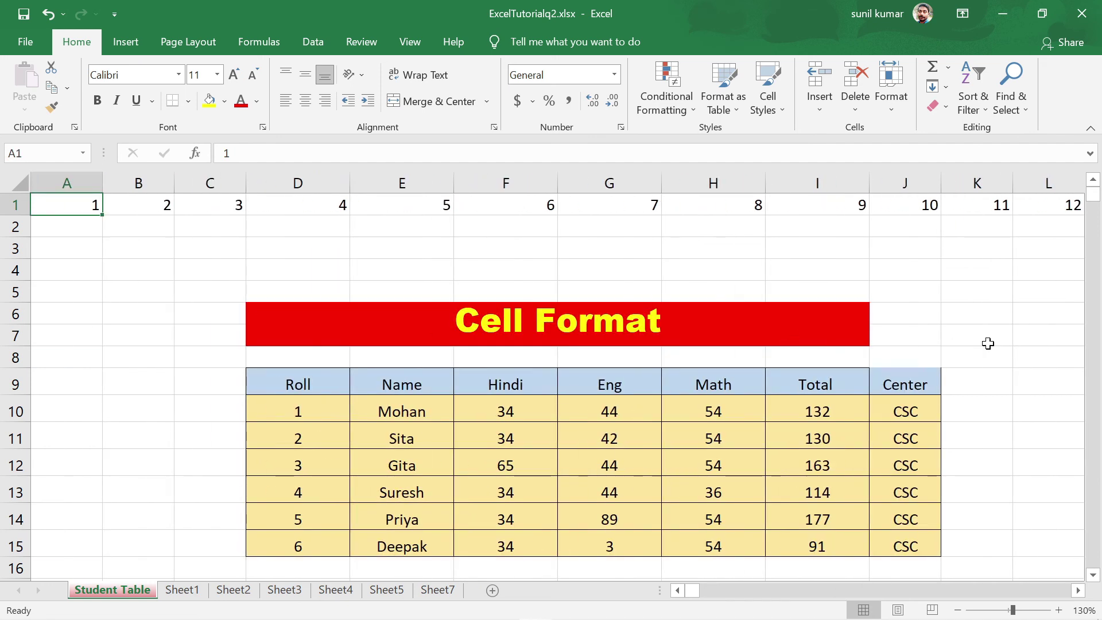
pyautogui.scroll(-2, 987, 343)
pyautogui.scroll(-1, 927, 342)
pyautogui.scroll(1, 924, 342)
pyautogui.scroll(-1, 918, 327)
pyautogui.scroll(-2, 916, 320)
pyautogui.click(946, 114)
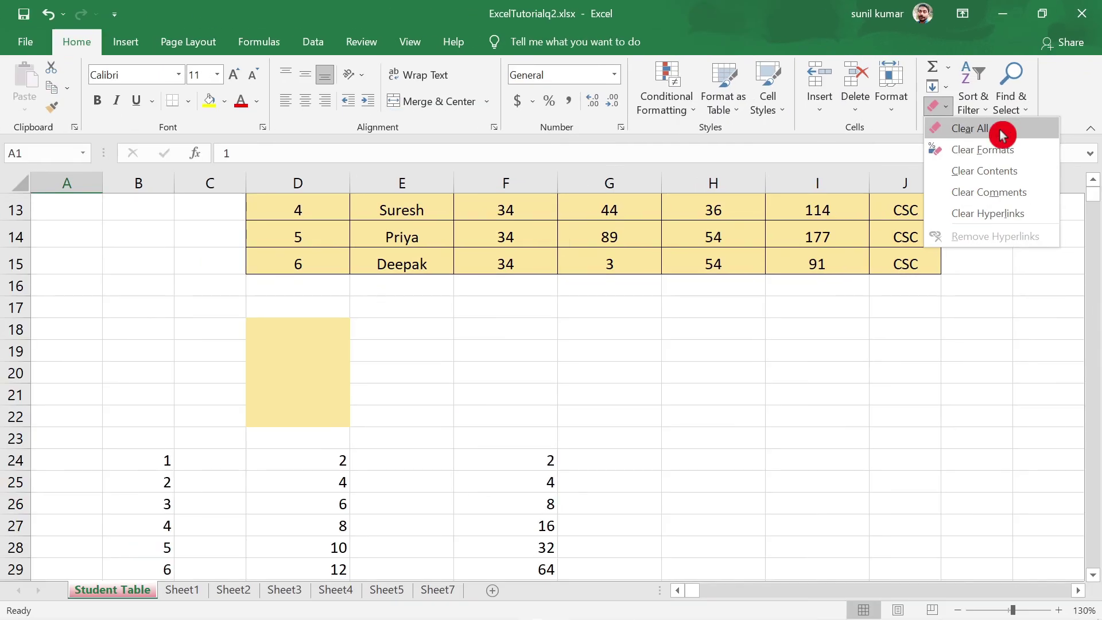
# Step: Apply Clear All to the student table D9:J15, then undo to restore it
pyautogui.scroll(4, 574, 355)
pyautogui.scroll(-2, 534, 390)
pyautogui.scroll(1, 532, 389)
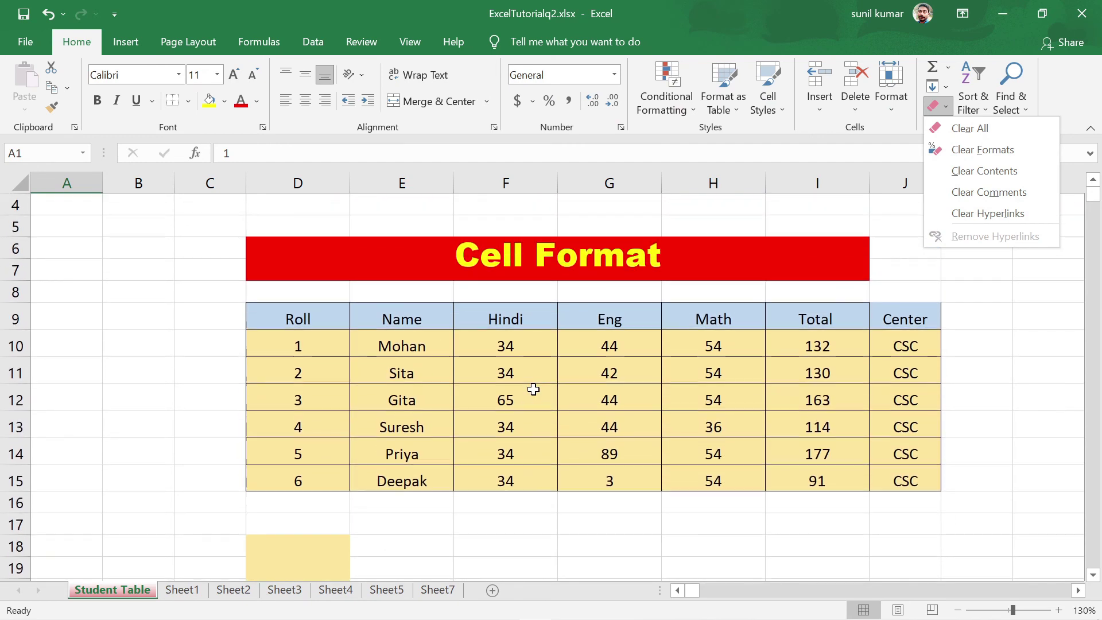
pyautogui.moveTo(292, 317); pyautogui.dragTo(906, 481)
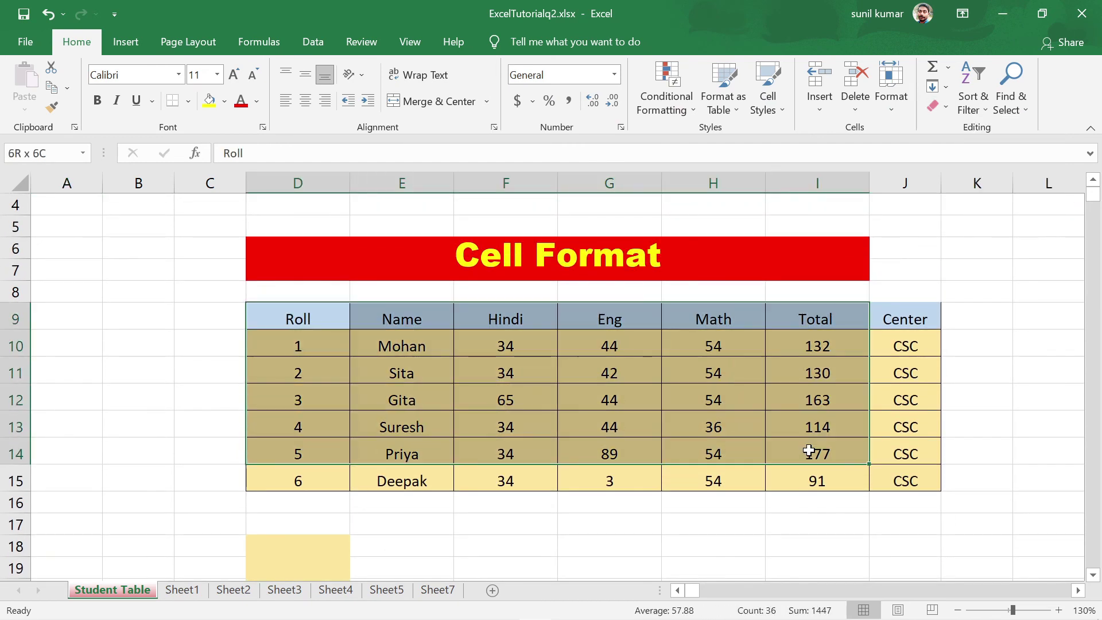
pyautogui.click(944, 105)
pyautogui.click(970, 130)
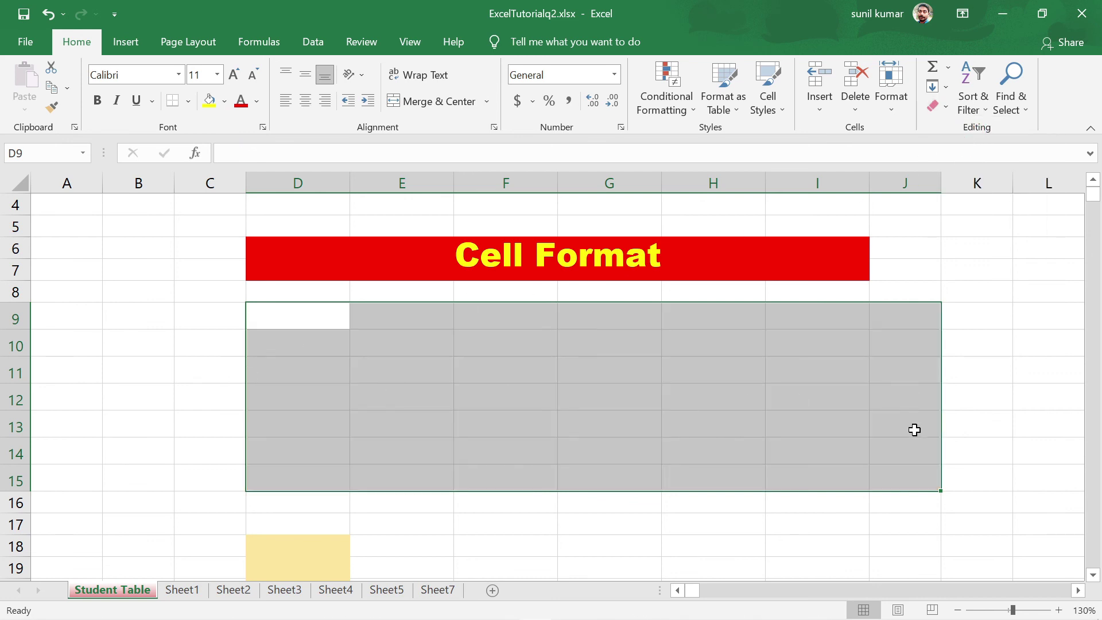
pyautogui.hotkey('ctrl', 'z')
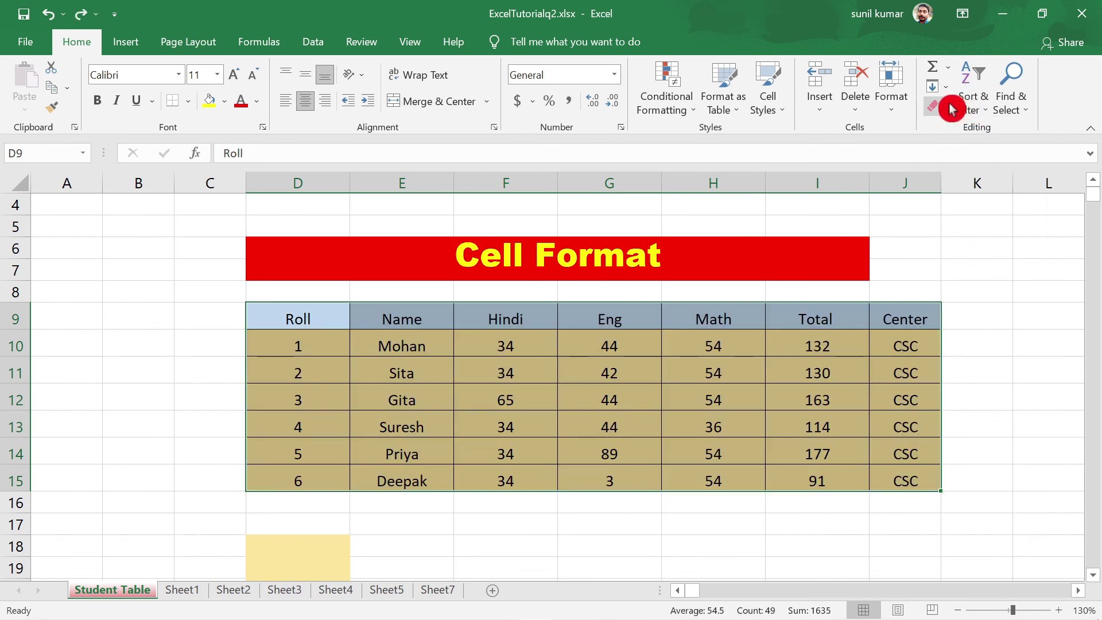
# Step: Dismiss the Clear options unused and select the yellow-filled cells in column D
pyautogui.click(944, 106)
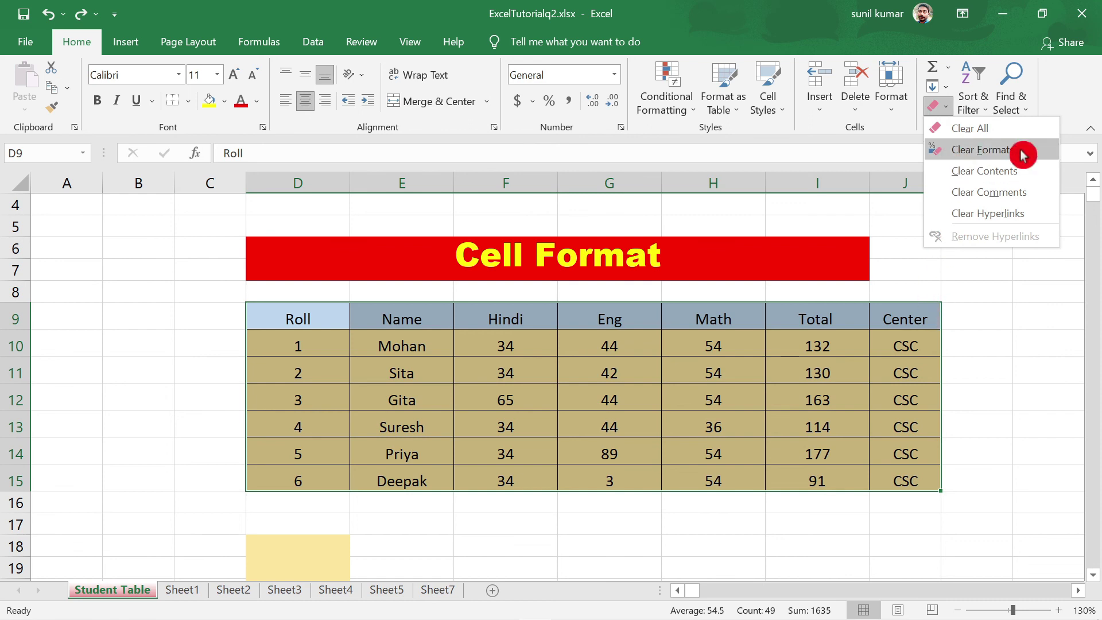
pyautogui.scroll(-4, 1000, 293)
pyautogui.scroll(3, 1001, 293)
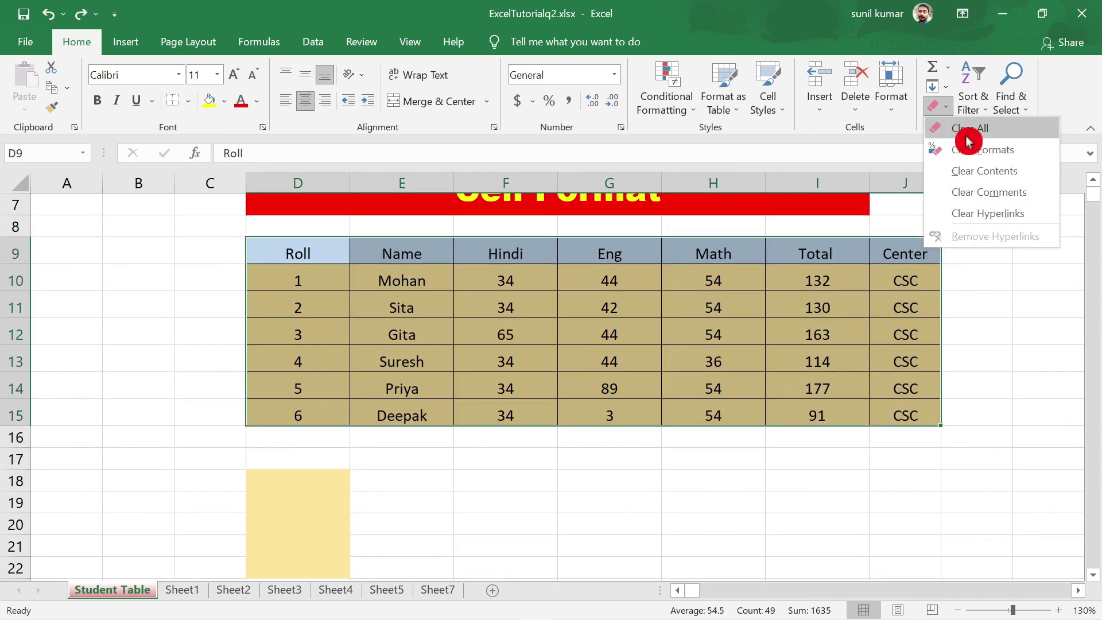
pyautogui.click(982, 150)
pyautogui.click(514, 523)
pyautogui.scroll(-2, 283, 446)
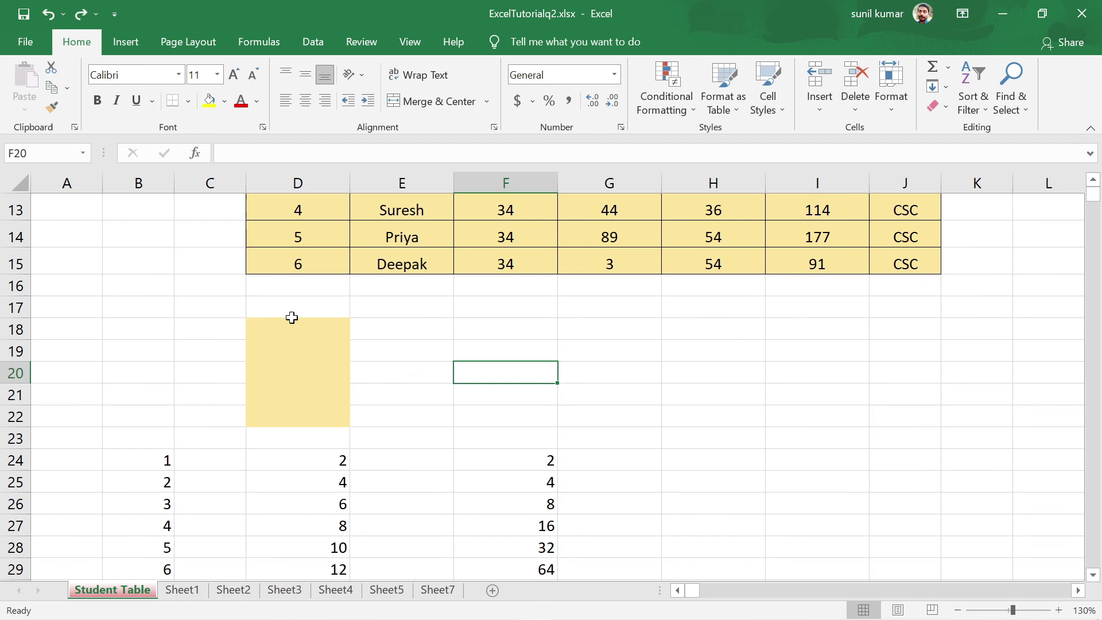
pyautogui.moveTo(292, 317); pyautogui.dragTo(298, 436)
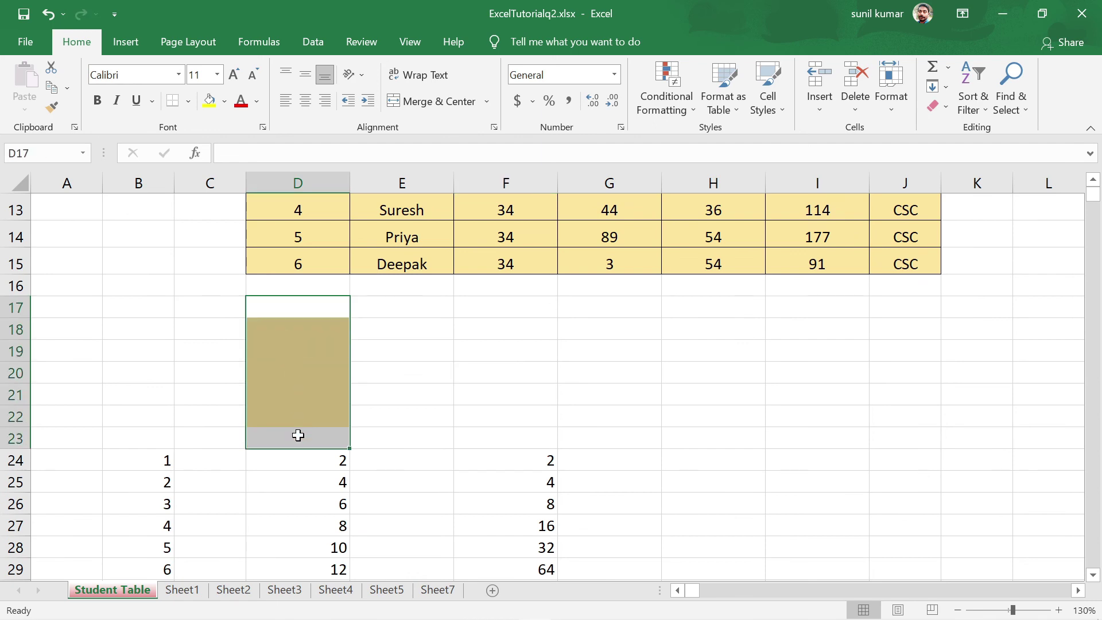
# Step: Type test entries 'sdfg' and 'dfgh' in column D, then delete them
pyautogui.click(270, 338)
pyautogui.write('sdfg')
pyautogui.press('Return')
pyautogui.write('dfgh')
pyautogui.click(576, 398)
pyautogui.moveTo(325, 307); pyautogui.dragTo(325, 413)
pyautogui.press('Delete')
pyautogui.click(375, 399)
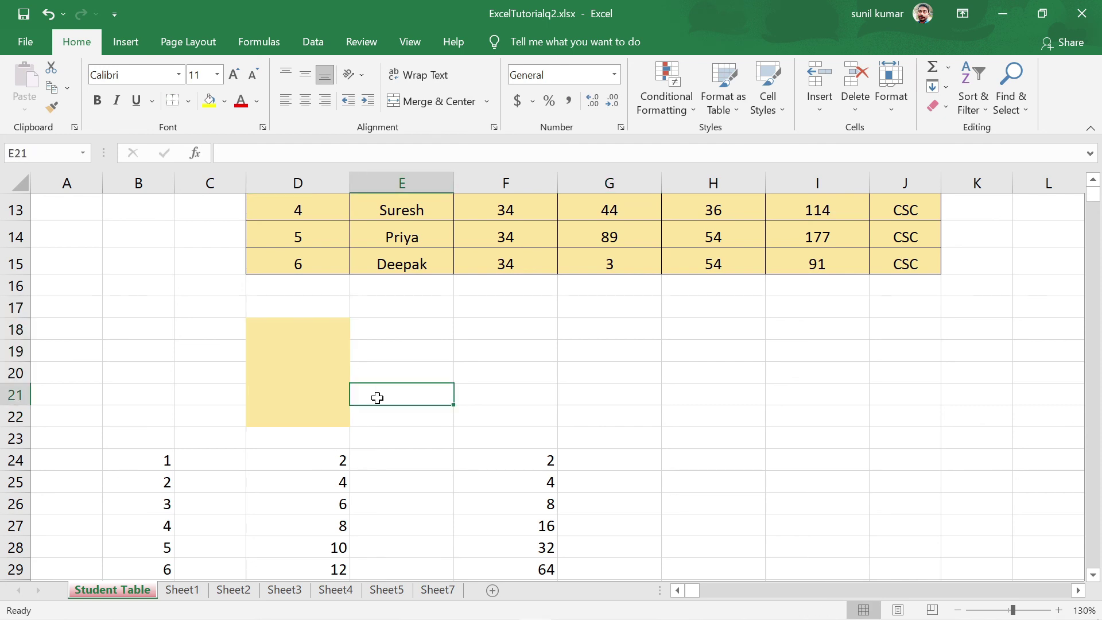
# Step: Remove the yellow fill from D17:D24 with Clear Formats
pyautogui.moveTo(291, 310); pyautogui.dragTo(286, 454)
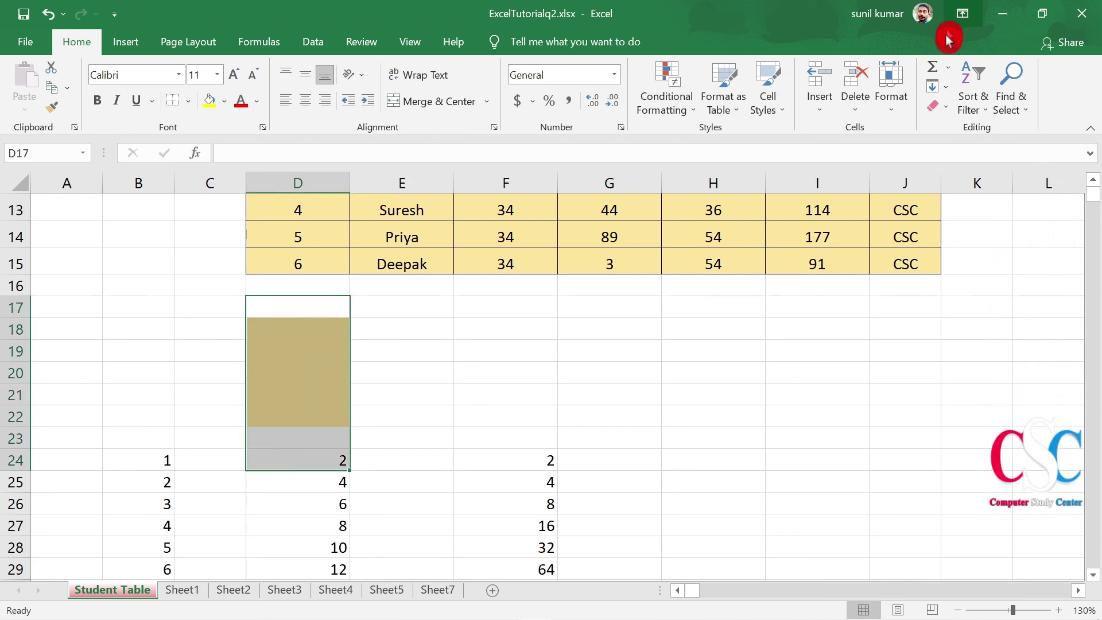
pyautogui.click(949, 108)
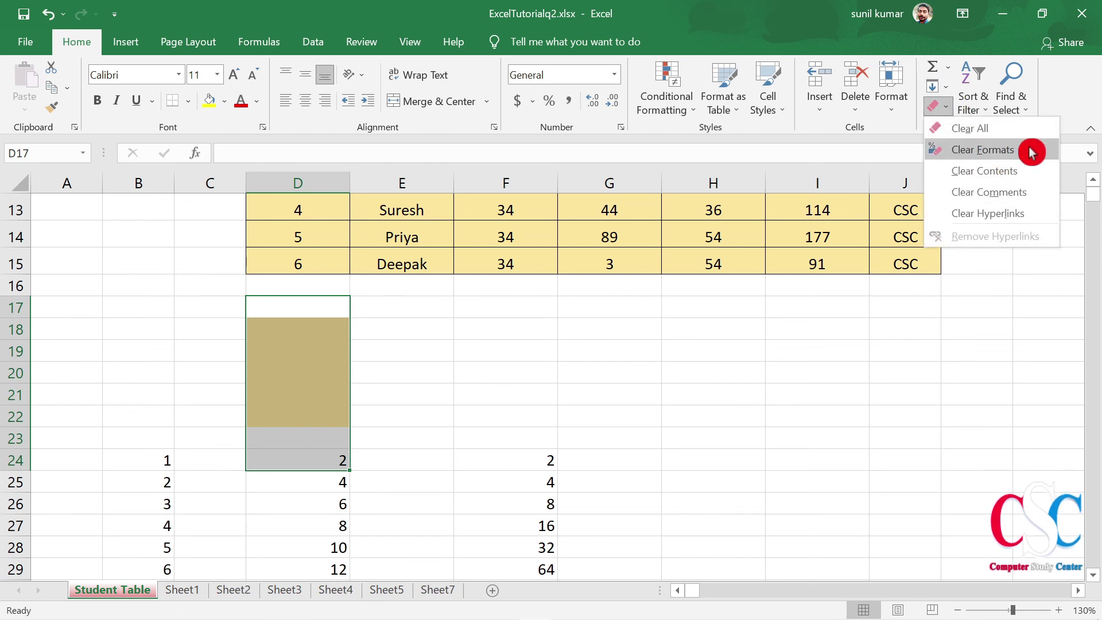
pyautogui.click(1026, 149)
pyautogui.click(470, 412)
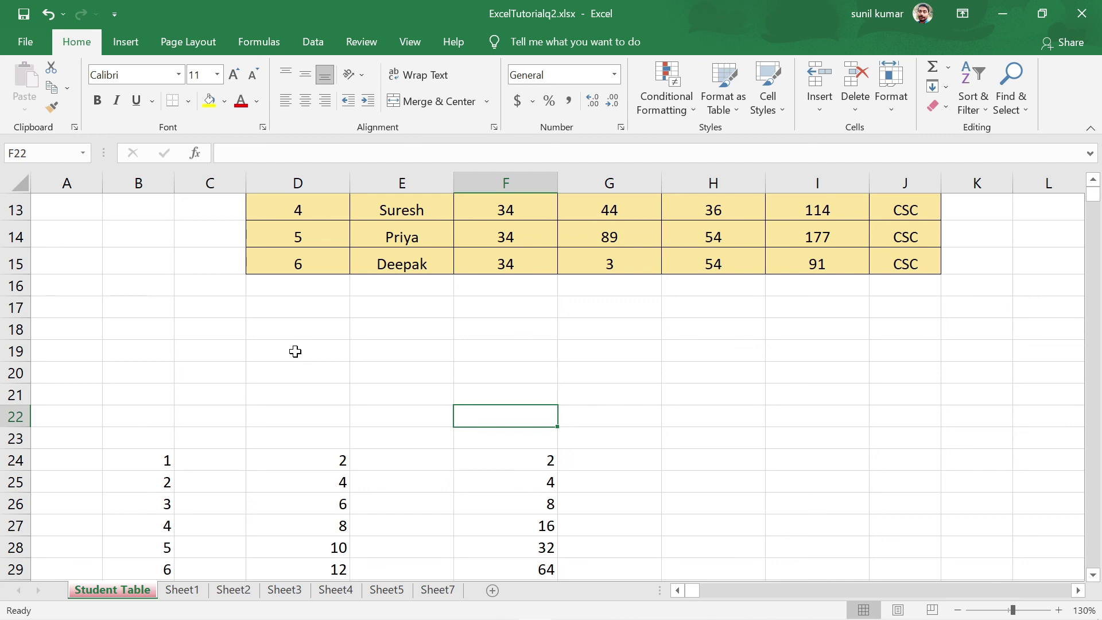
pyautogui.click(941, 108)
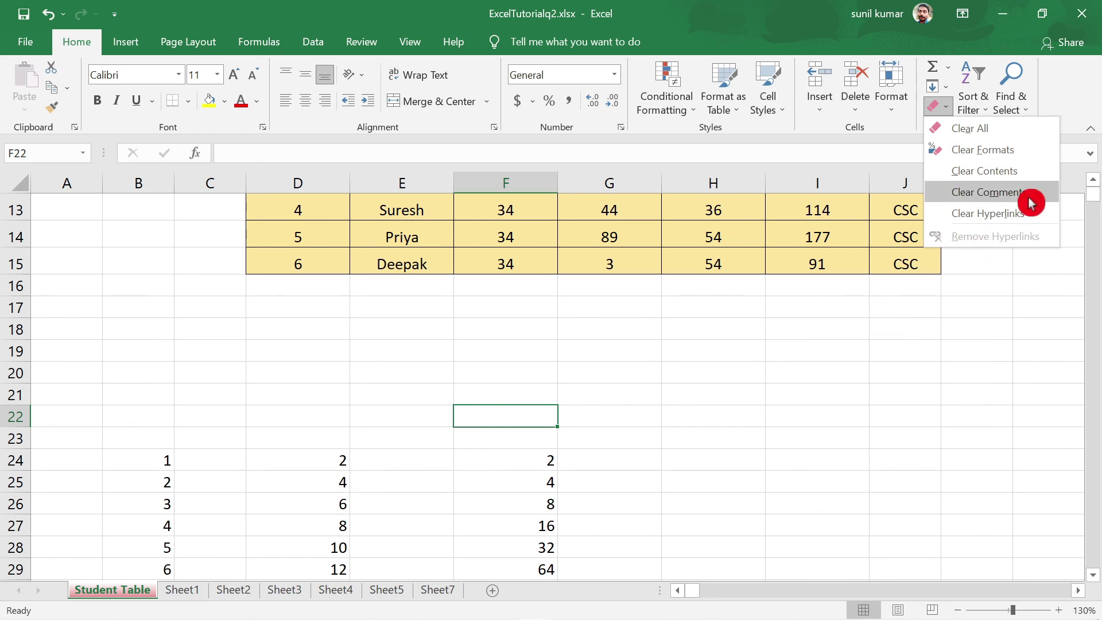
# Step: Close the Clear options without clearing anything and scroll back up to the table
pyautogui.click(840, 406)
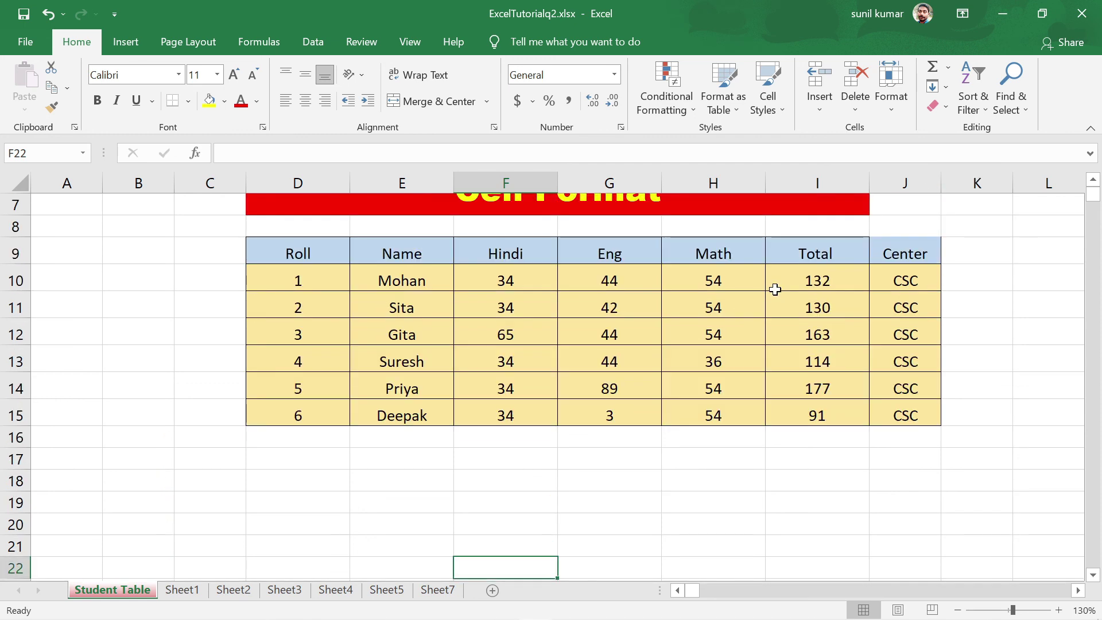
pyautogui.scroll(2, 775, 290)
pyautogui.scroll(1, 776, 290)
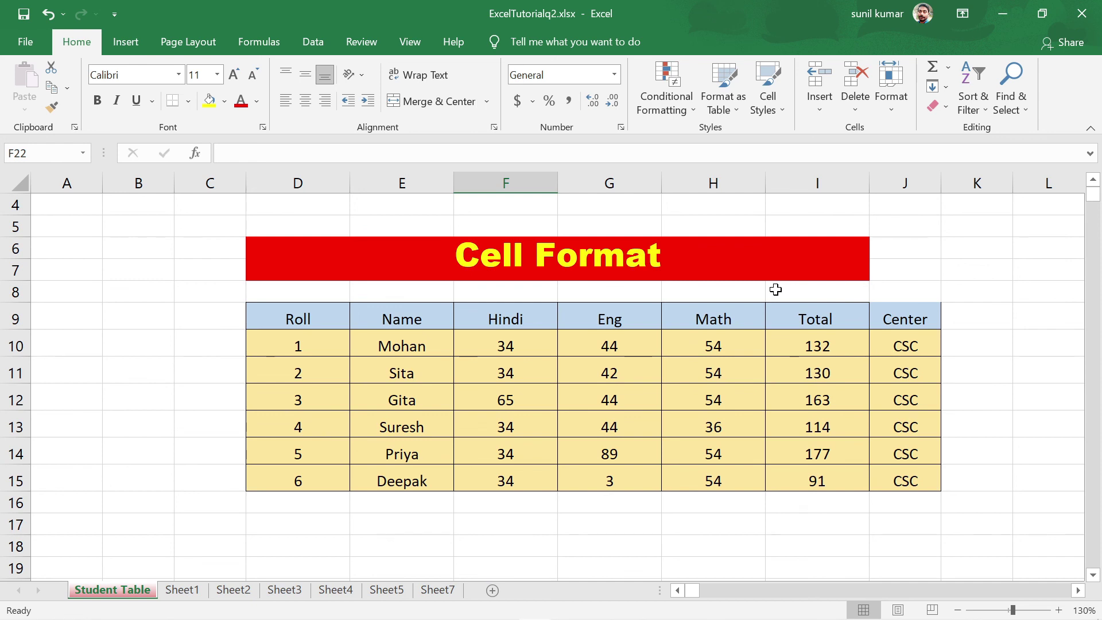